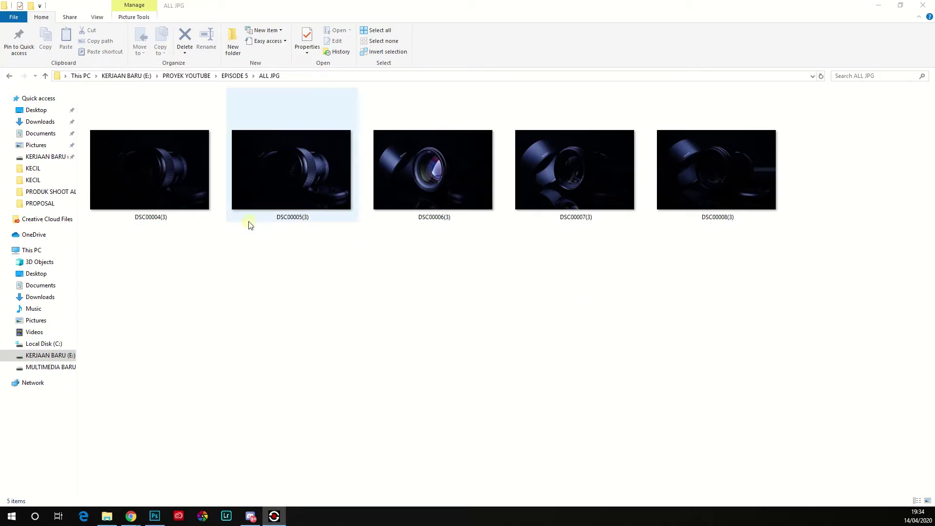
left_click(154, 205)
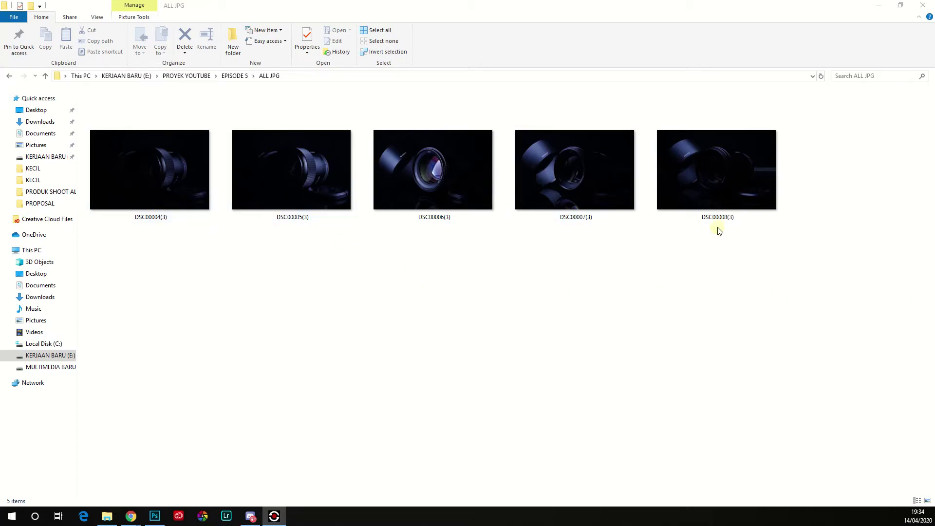
left_click(703, 217)
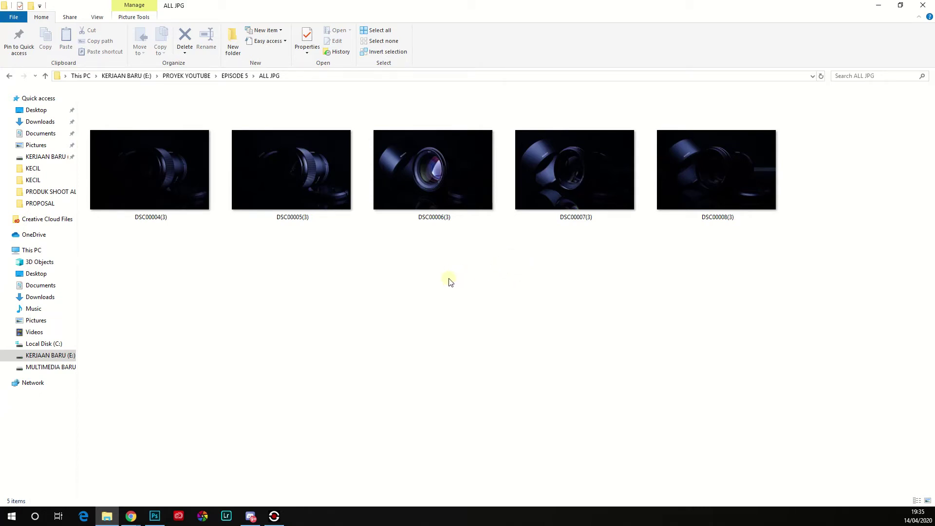
left_click(343, 266)
- Open the photo DSC00005(3) in the image viewer and maximize the viewer window
double_click(305, 190)
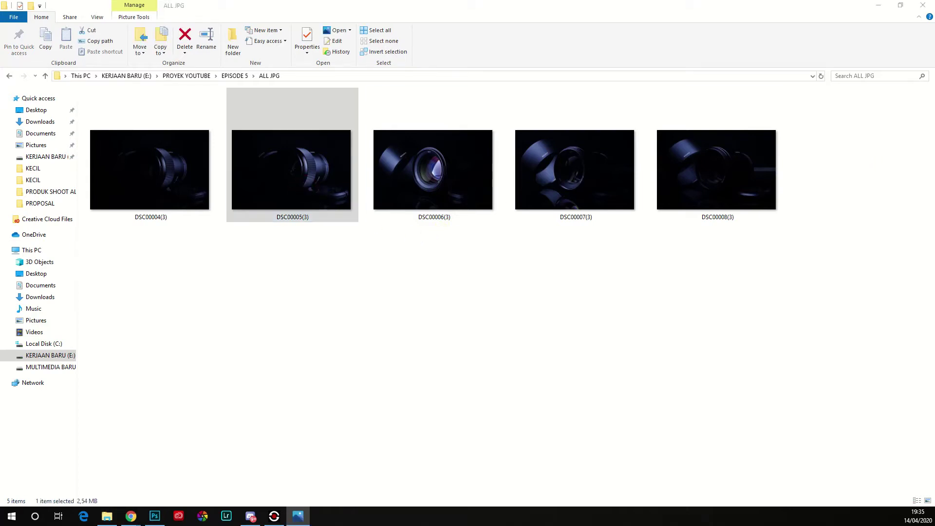
left_click_drag(911, 89, 401, 96)
double_click(401, 96)
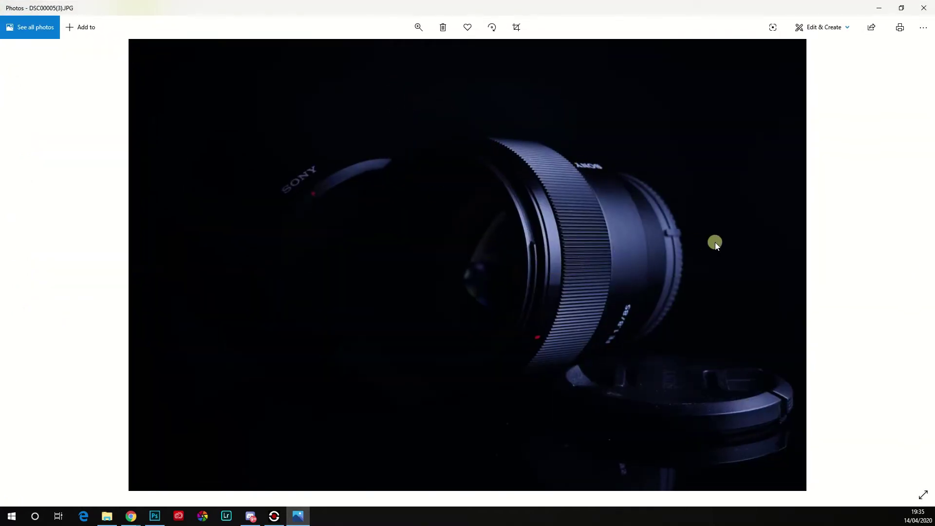
- Compare the lighting across the lens photos DSC00005(3) to DSC00008(3), and close the image viewer
left_click(910, 263)
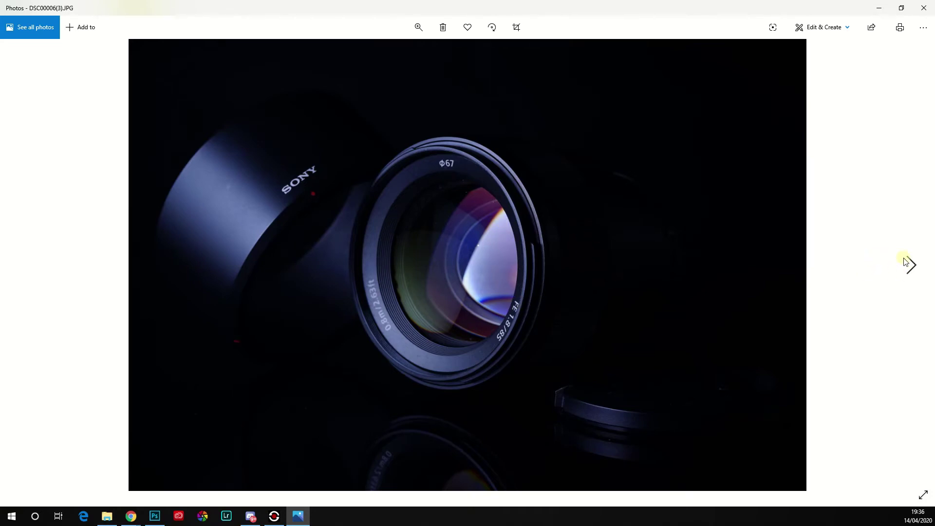
left_click(911, 263)
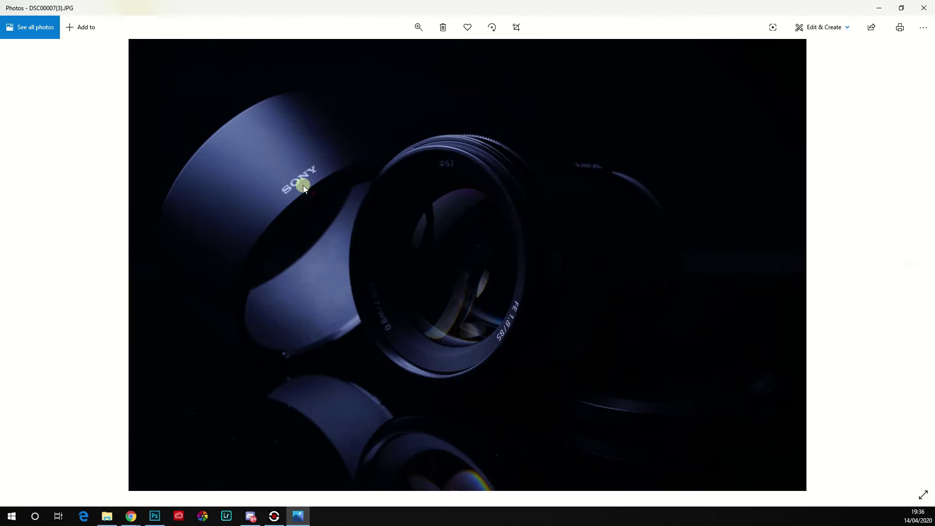
left_click(22, 275)
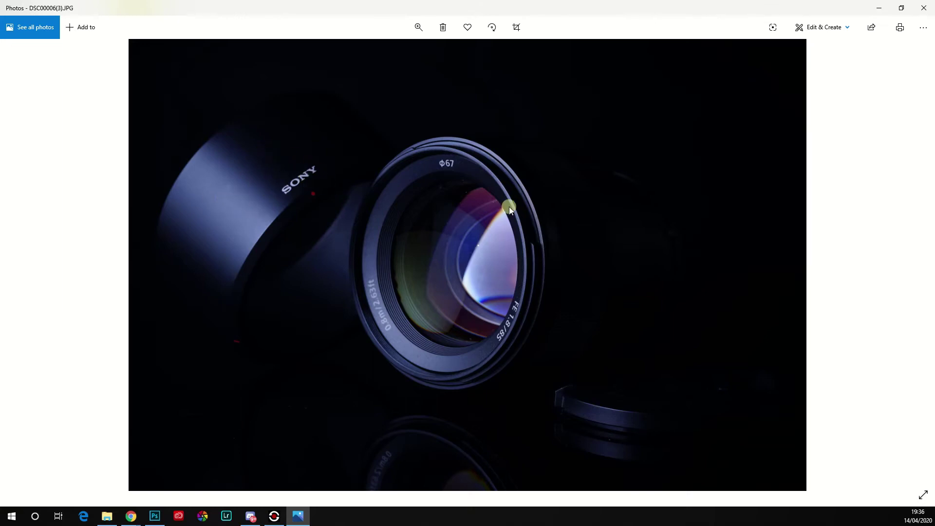
left_click(911, 266)
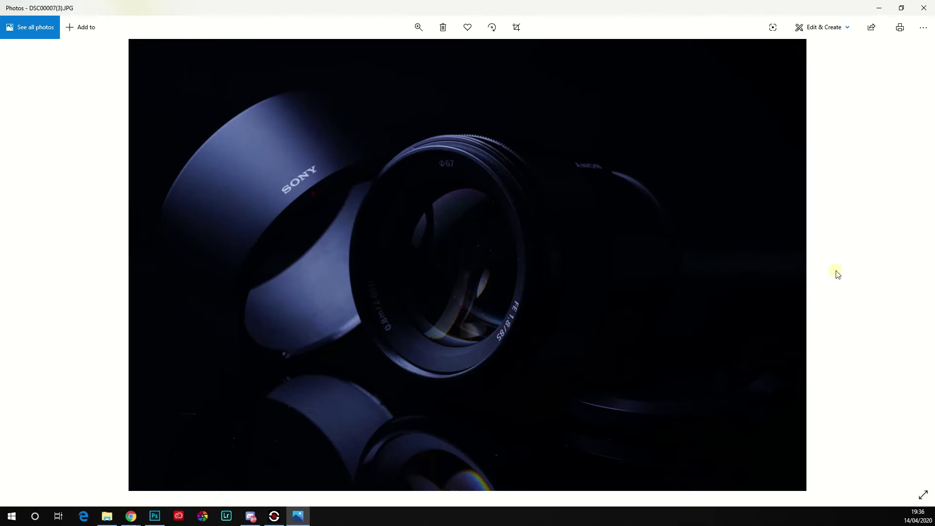
left_click(910, 262)
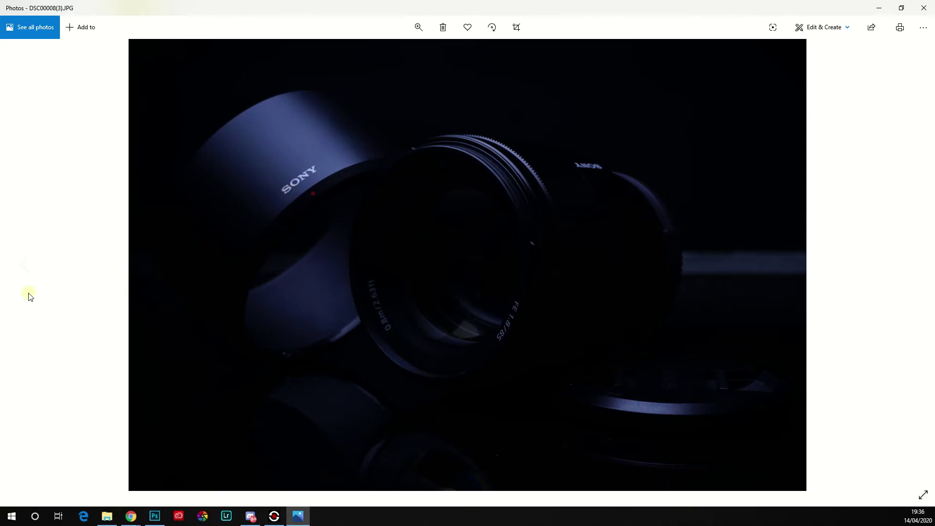
left_click(24, 265)
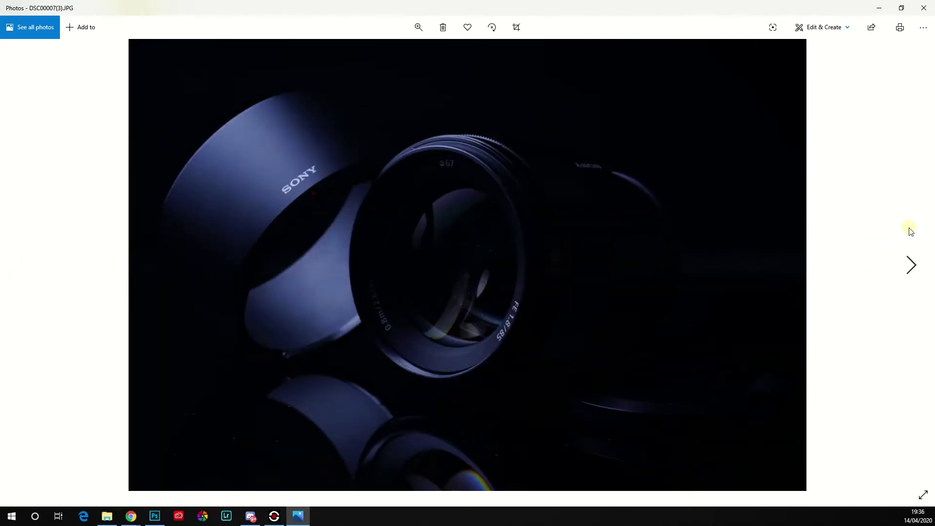
left_click(910, 252)
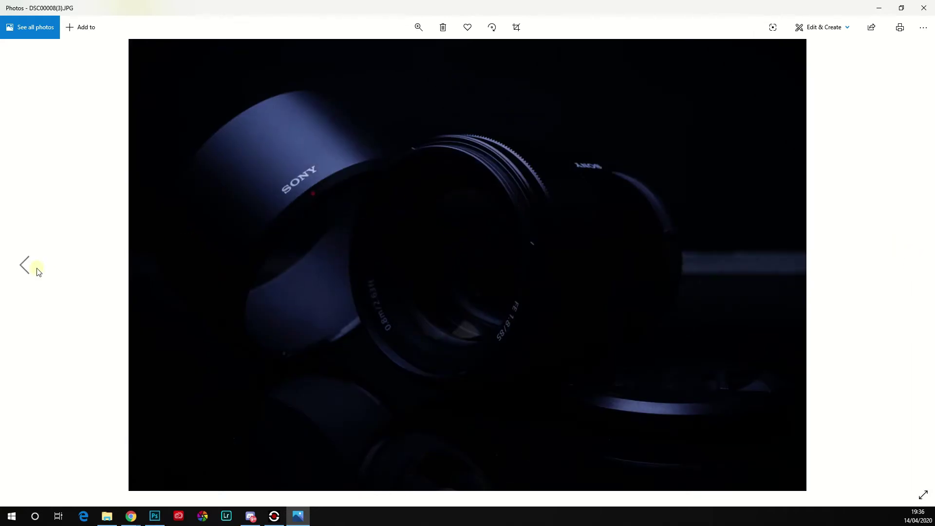
left_click(37, 269)
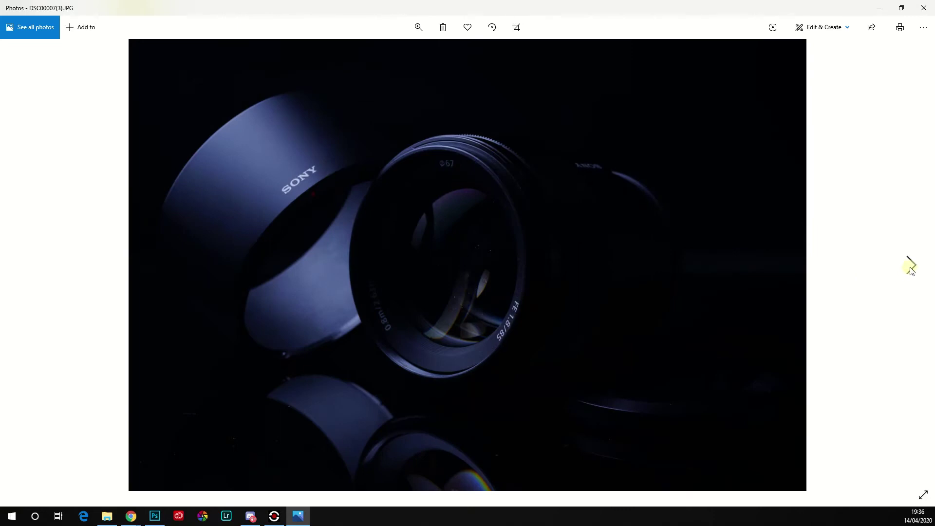
left_click(910, 266)
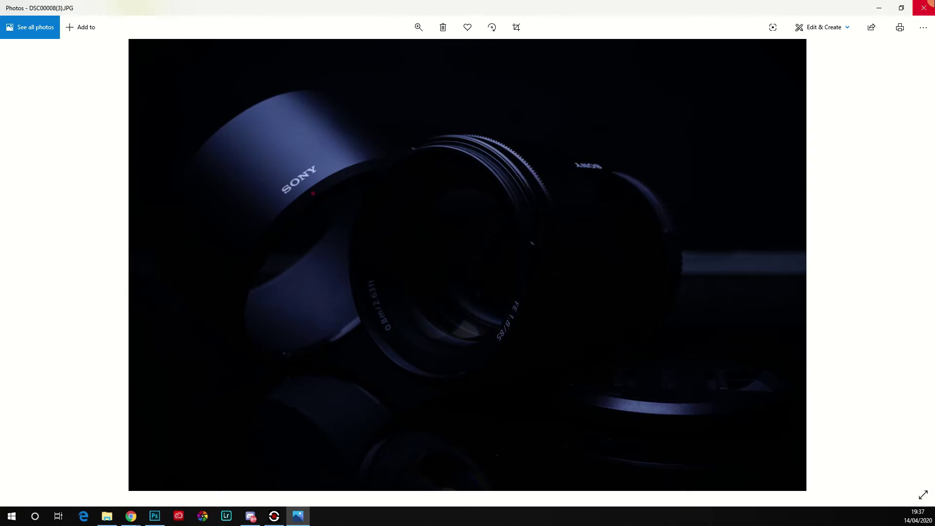
left_click(925, 6)
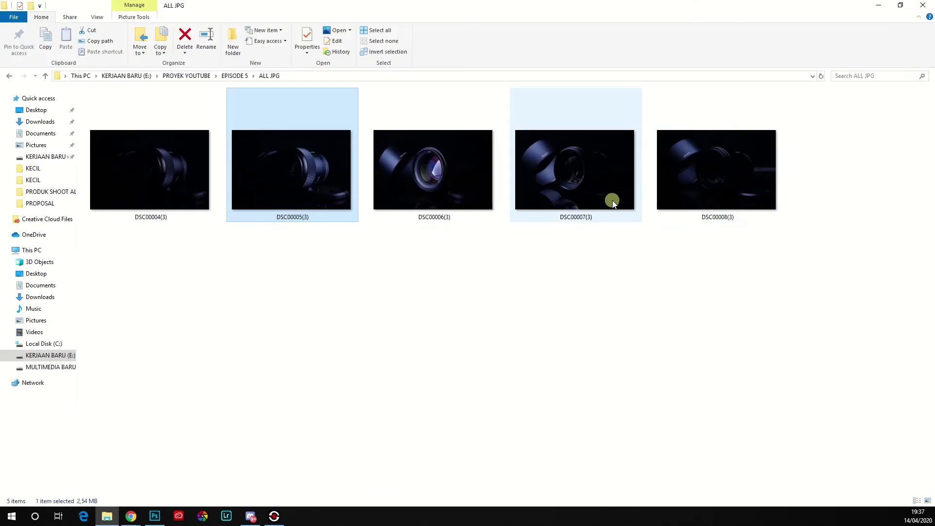
left_click(722, 269)
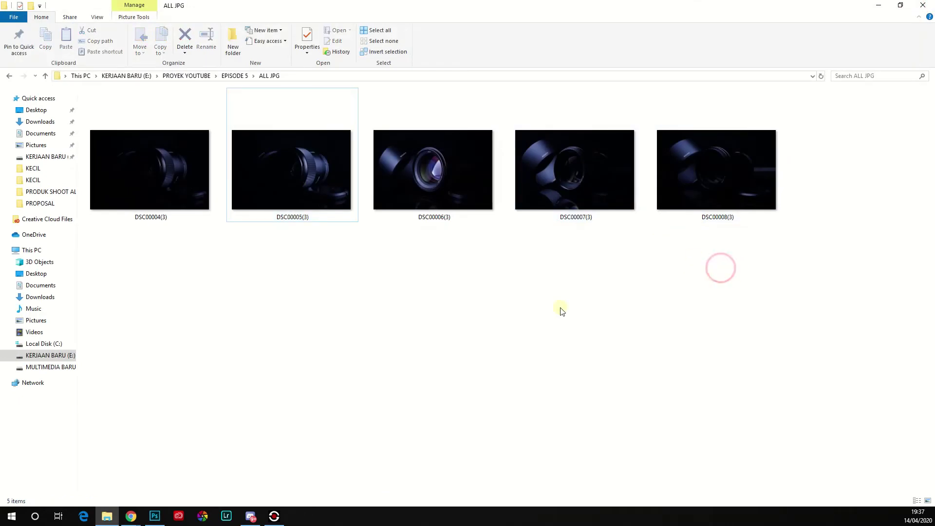
- Open all five lens photos from the ALL JPG folder in Photoshop as separate documents
left_click(155, 516)
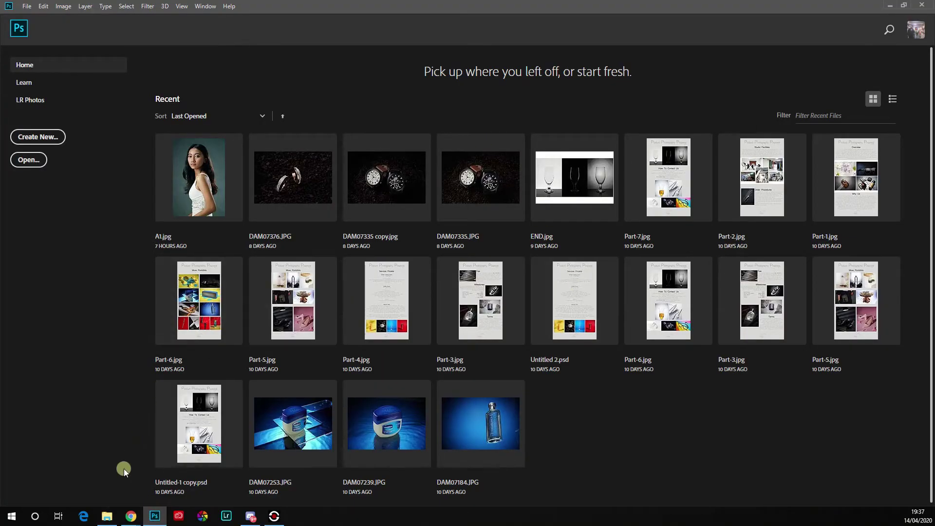
left_click(106, 516)
left_click_drag(790, 261, 203, 160)
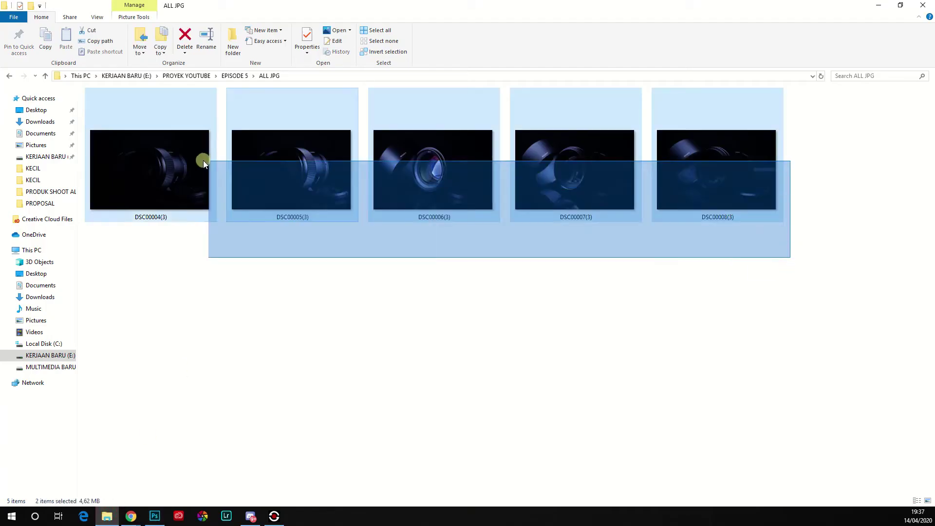
left_click_drag(303, 197, 323, 86)
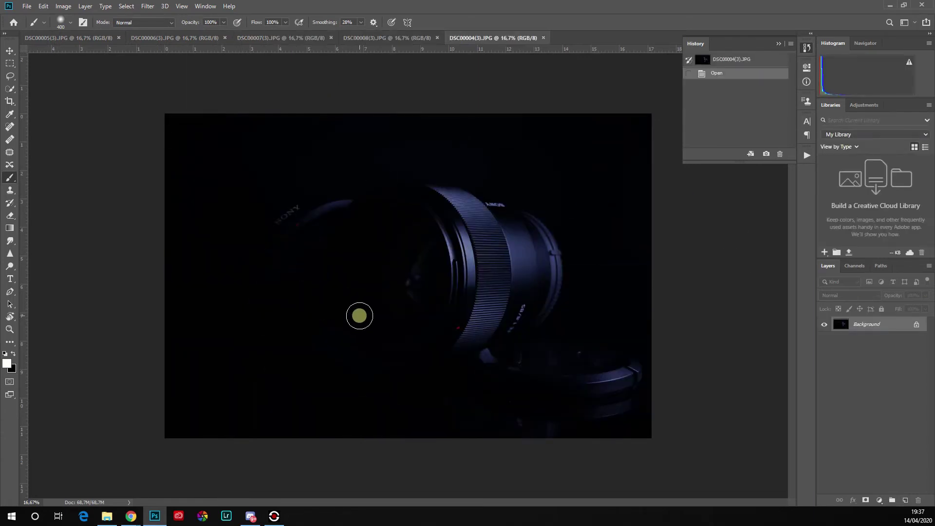
- Activate the Move tool and review the five opened lens photos one after another
key("v")
left_click(77, 41)
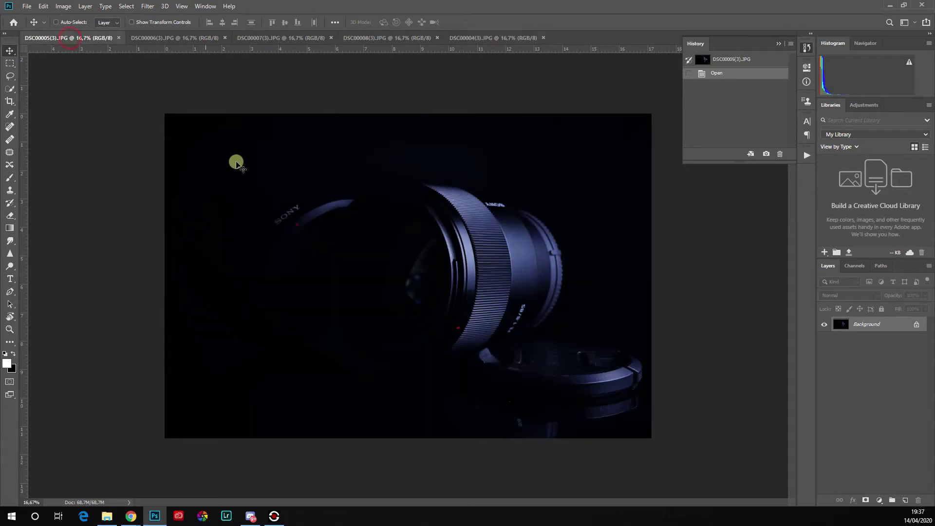
left_click(187, 39)
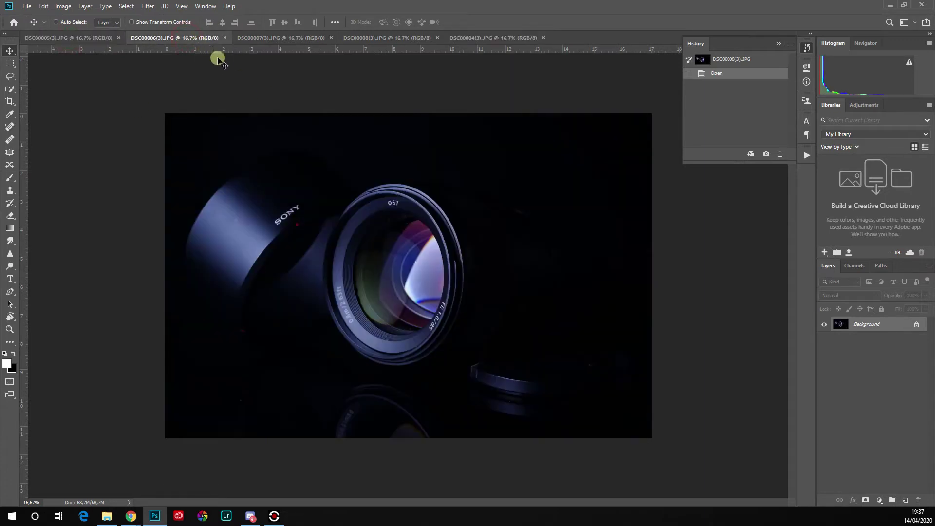
left_click(257, 38)
left_click(376, 41)
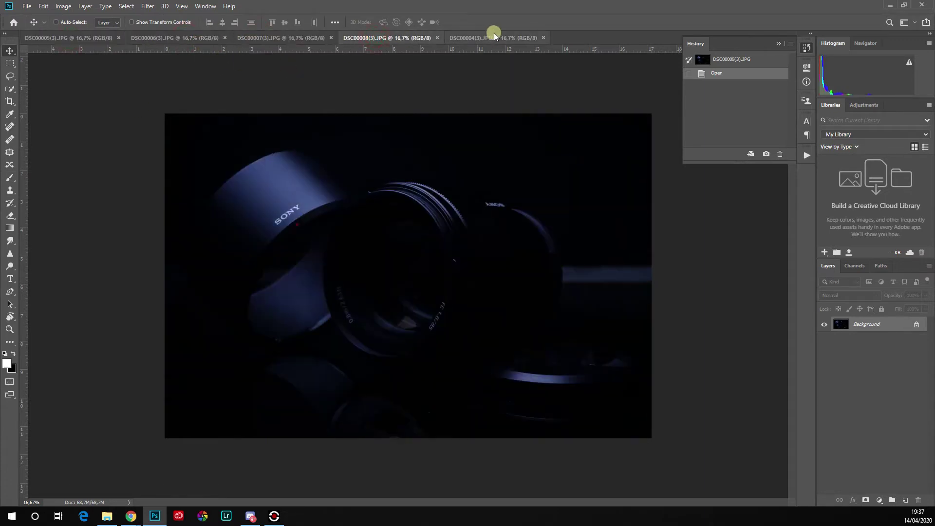
left_click(496, 39)
- Compare DSC00004(3) with the similar DSC00005(3) exposure and close the DSC00004(3) document
left_click(94, 39)
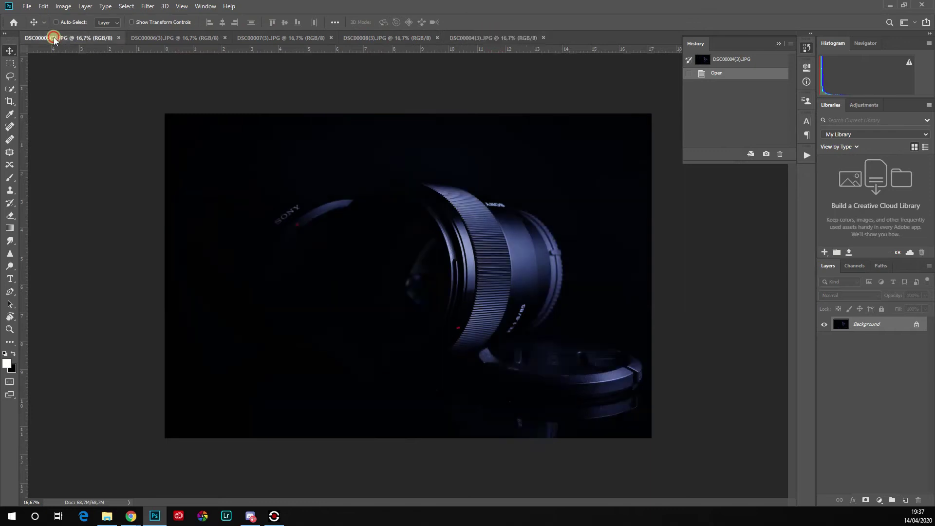
left_click(491, 38)
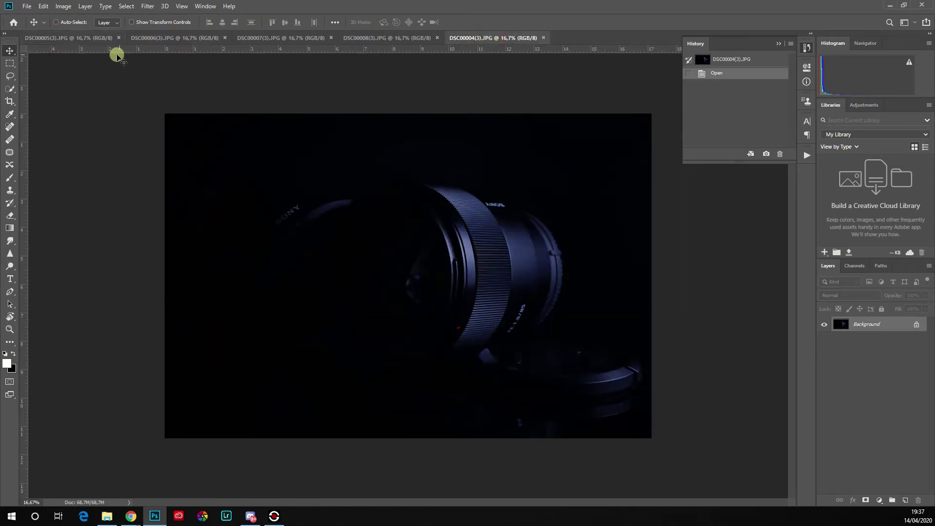
left_click(67, 39)
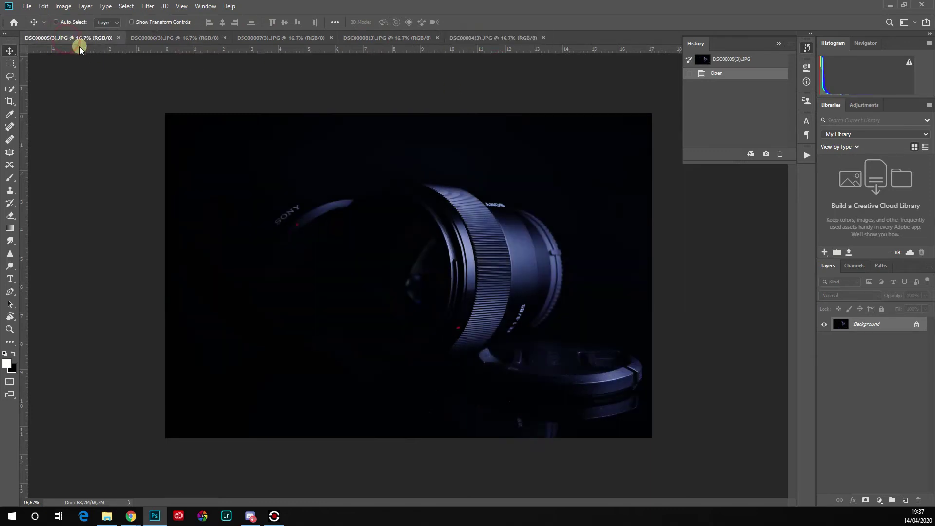
left_click(499, 38)
left_click(81, 38)
left_click(185, 37)
left_click(486, 38)
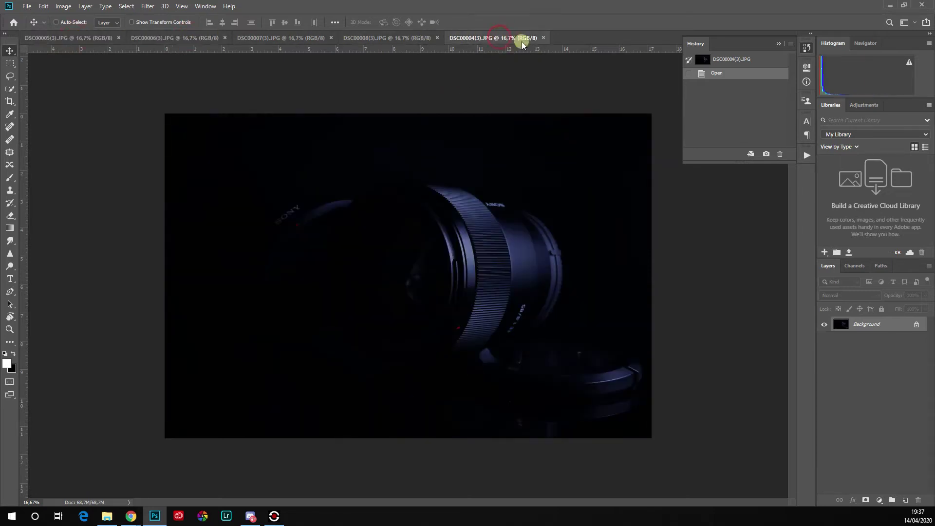
left_click(60, 39)
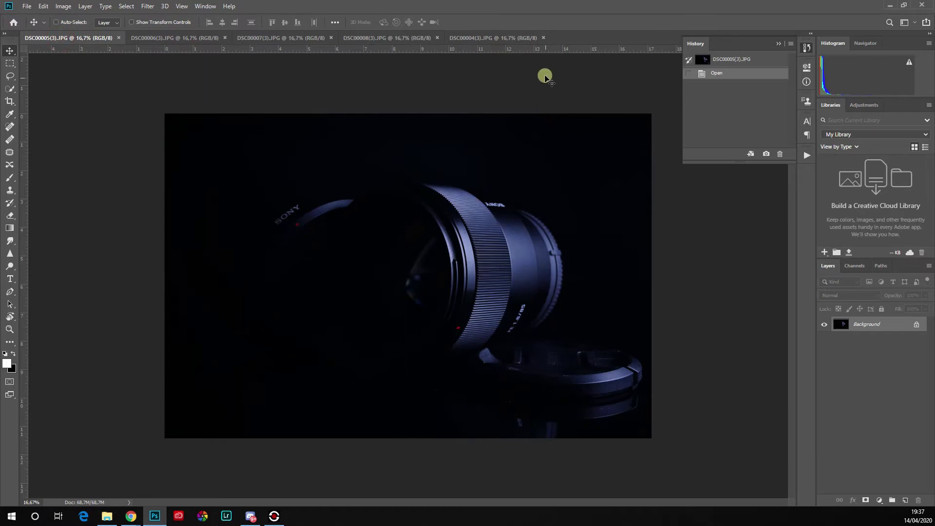
left_click(505, 38)
left_click(545, 38)
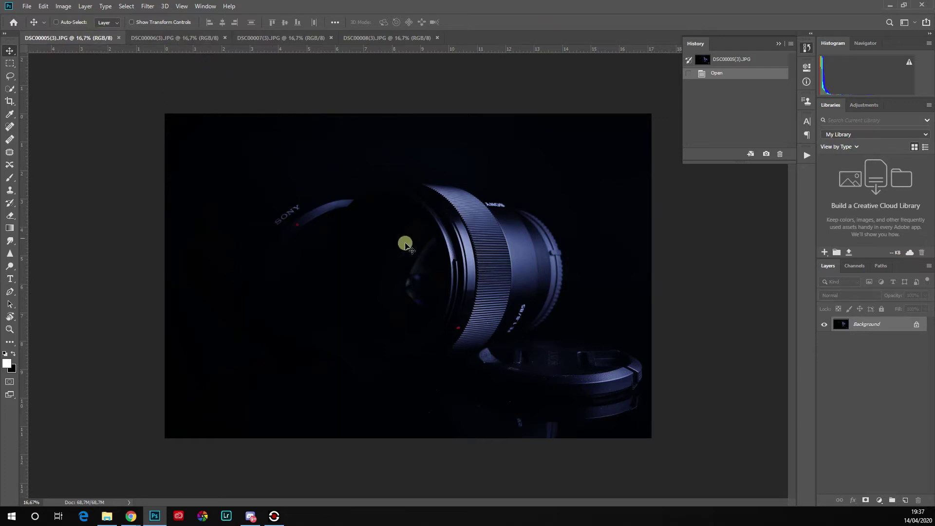
- Bring the DSC00006(3) photo into the DSC00005(3) document as a new layer and align it with the canvas edges
left_click(151, 38)
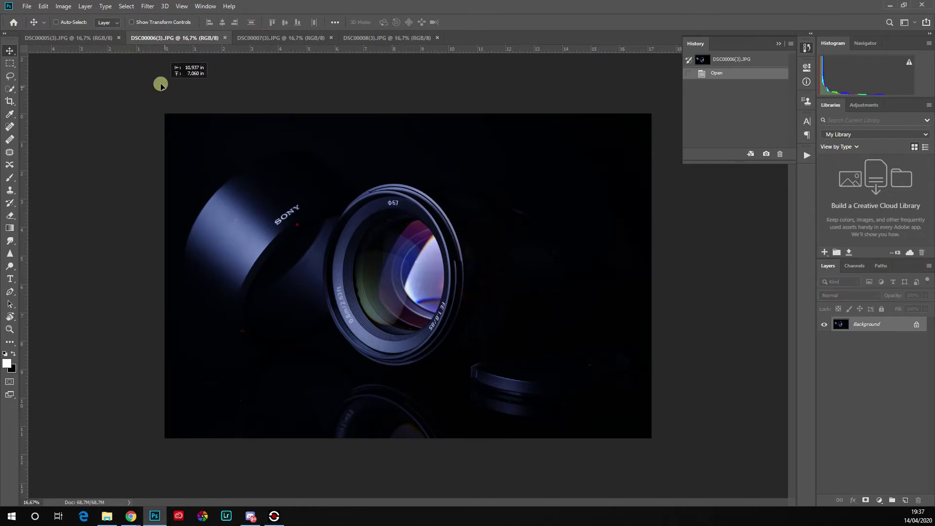
left_click_drag(161, 84, 431, 271)
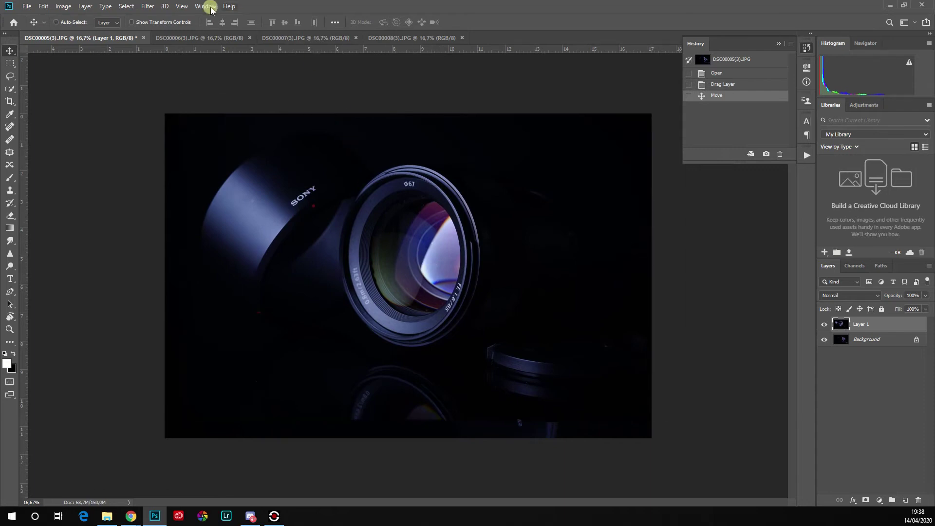
left_click(148, 7)
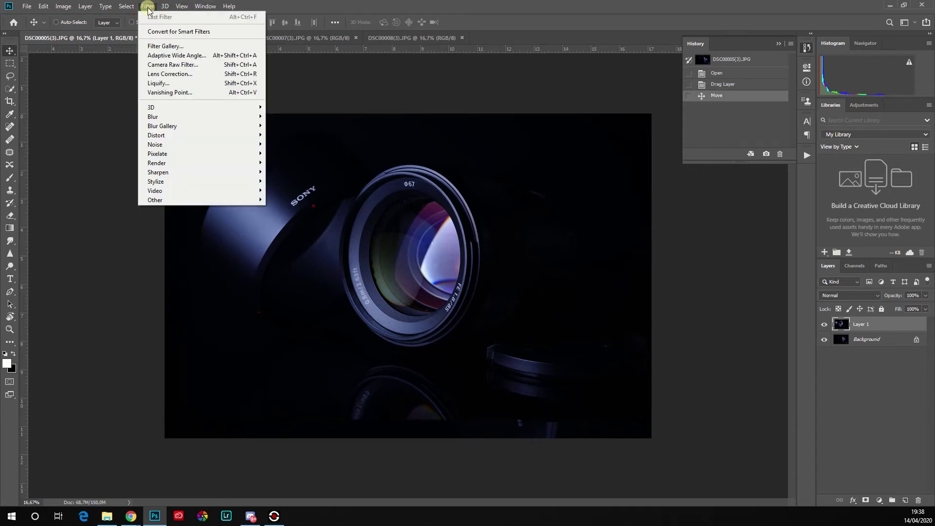
mouse_move(205, 6)
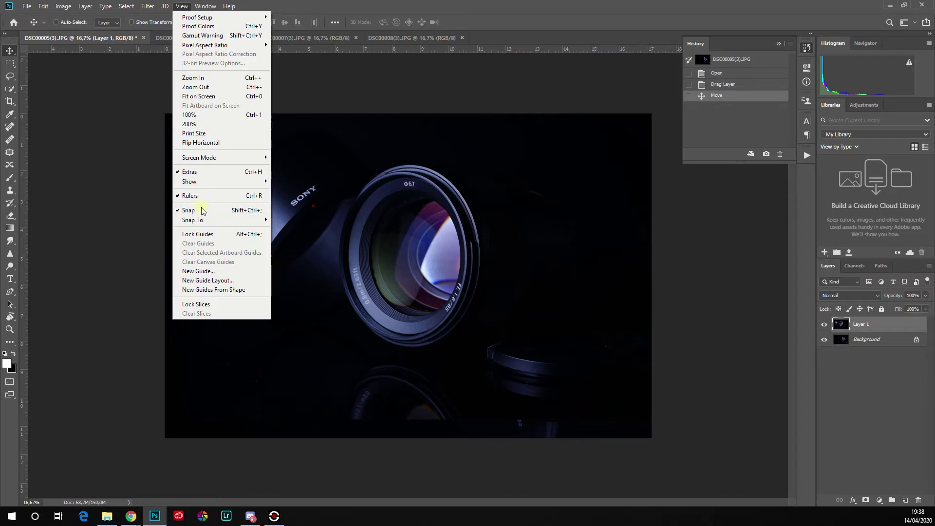
left_click(491, 91)
left_click_drag(281, 197, 260, 212)
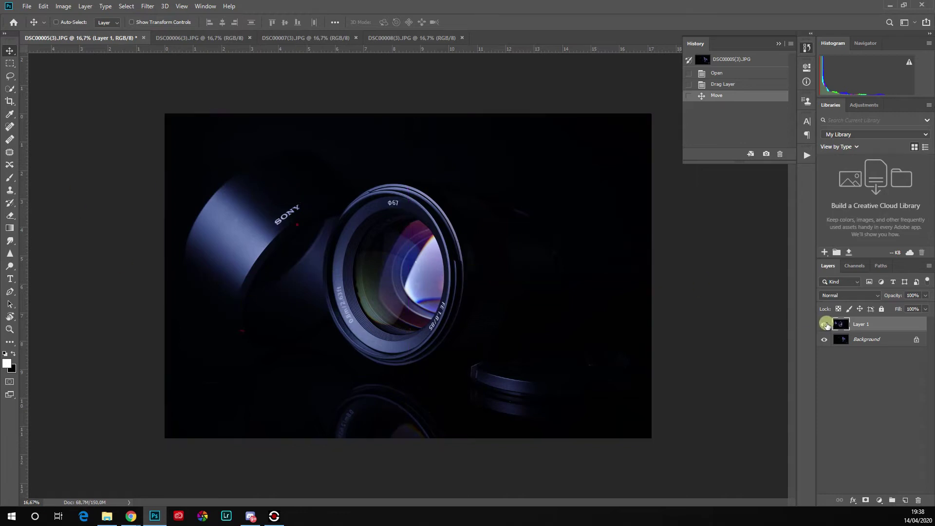
- Compare Layer 1 with the Background by toggling its visibility, leaving Layer 1 shown and selected
left_click(825, 324)
left_click(825, 325)
left_click(826, 324)
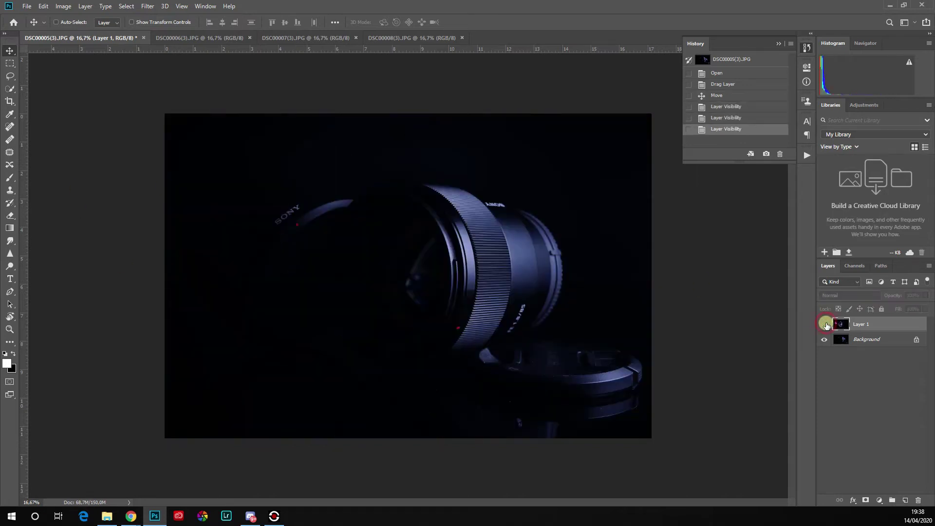
left_click(866, 340)
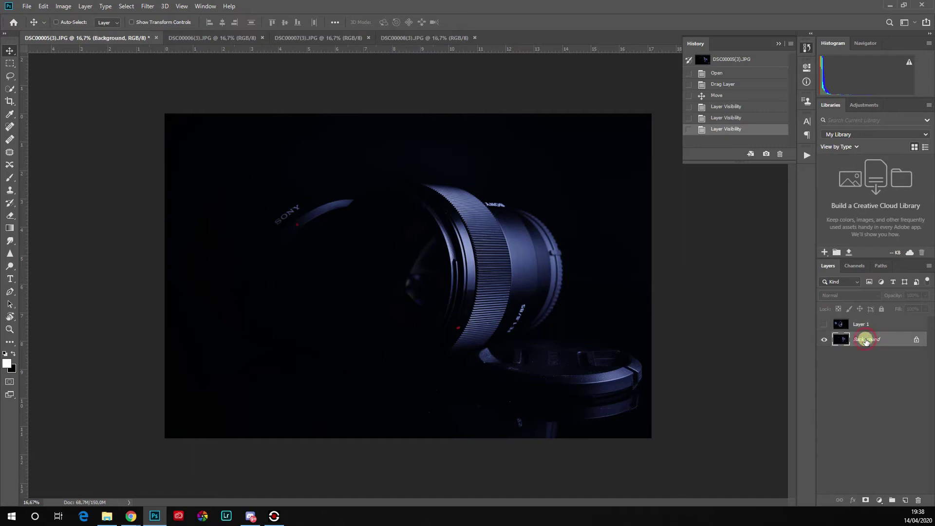
left_click(822, 328)
left_click(846, 325)
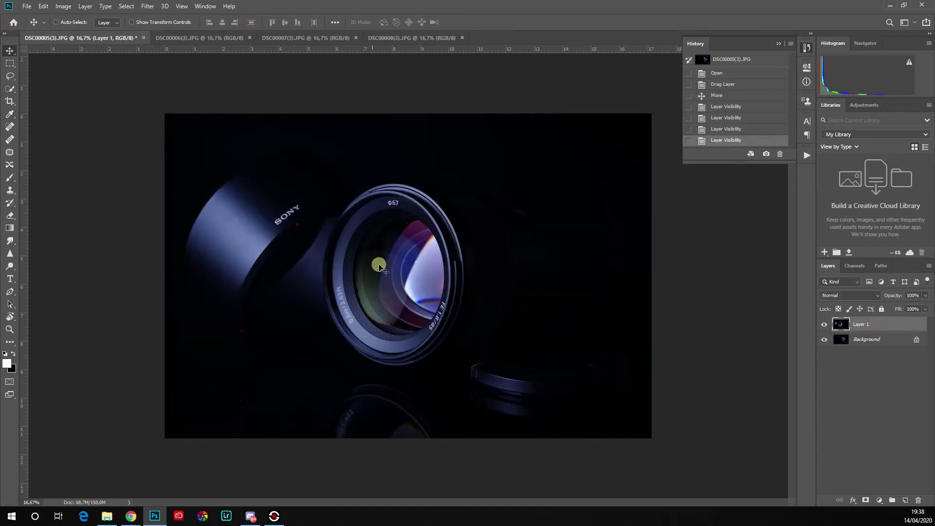
- Compare the front-lit exposure on Layer 1 with the side-lit Background by repeatedly hiding and showing Layer 1
left_click(824, 326)
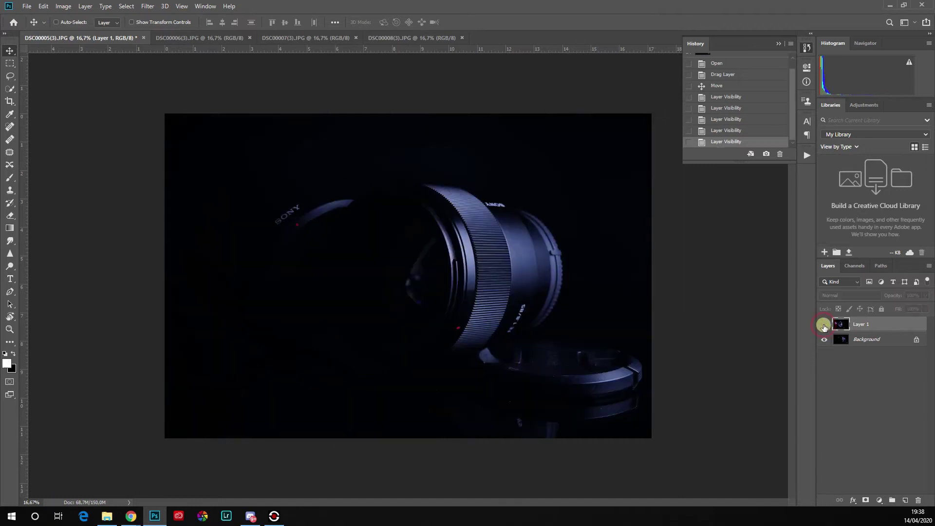
left_click(824, 326)
left_click(824, 325)
left_click(824, 325)
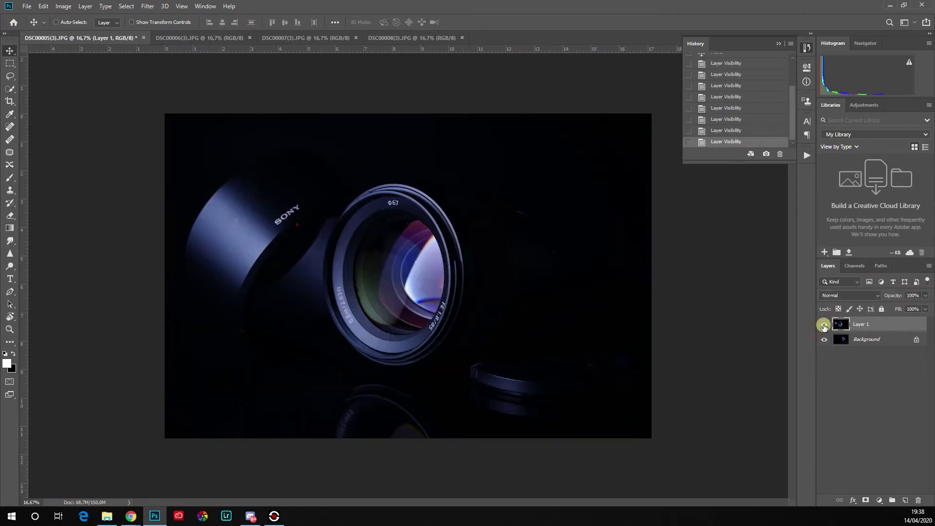
left_click(824, 325)
left_click(824, 326)
left_click(824, 325)
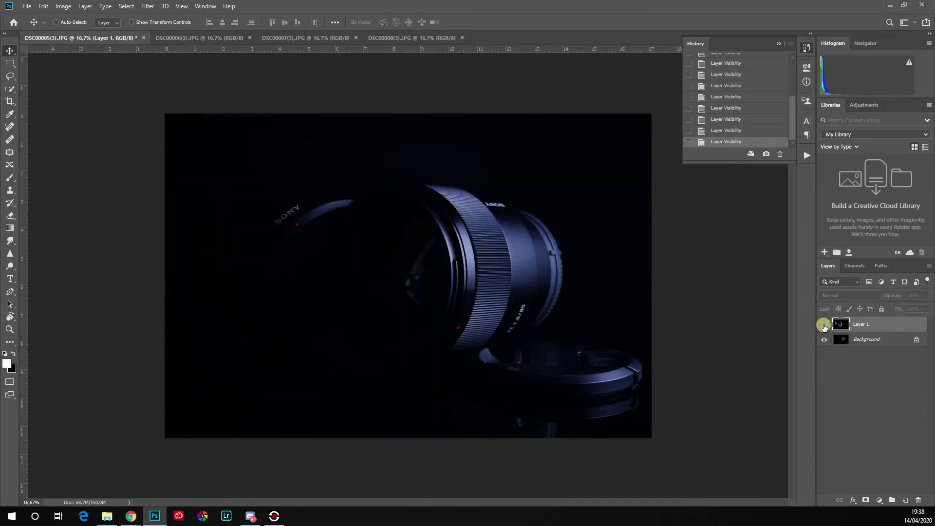
left_click(824, 326)
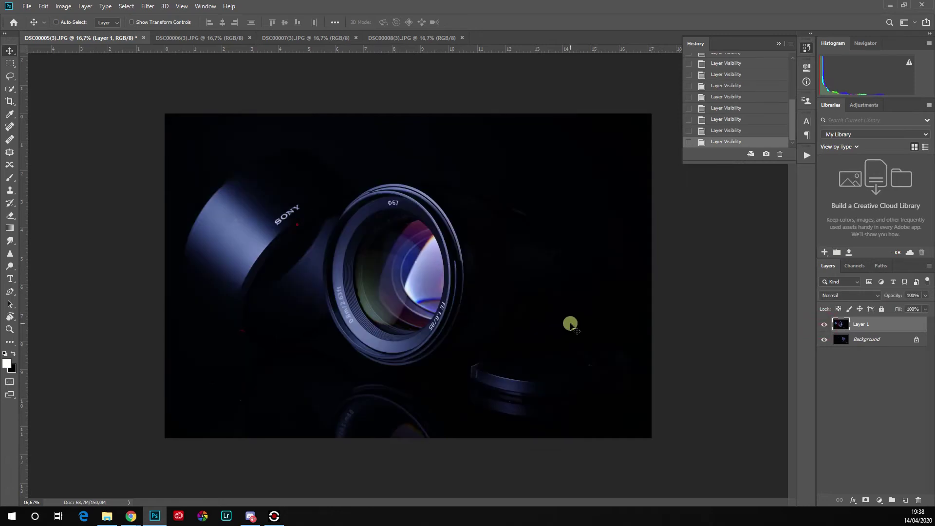
left_click(827, 325)
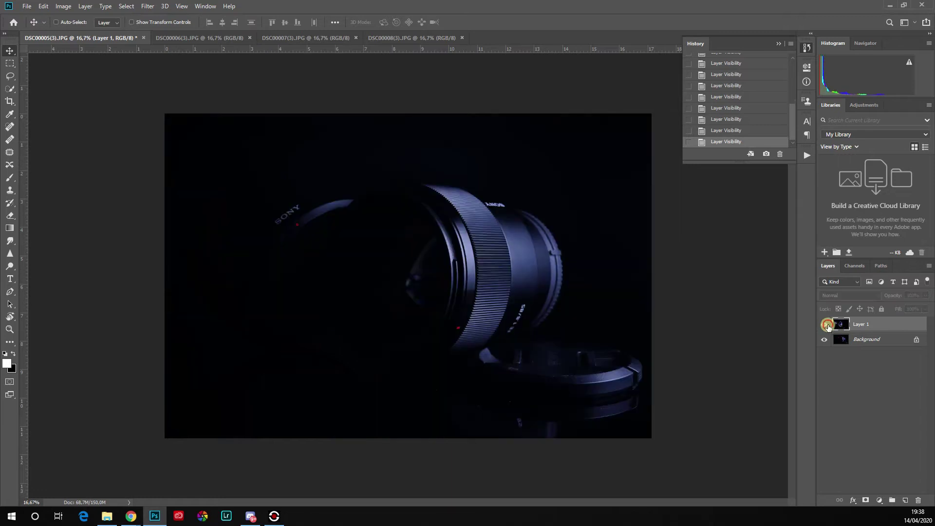
left_click(826, 324)
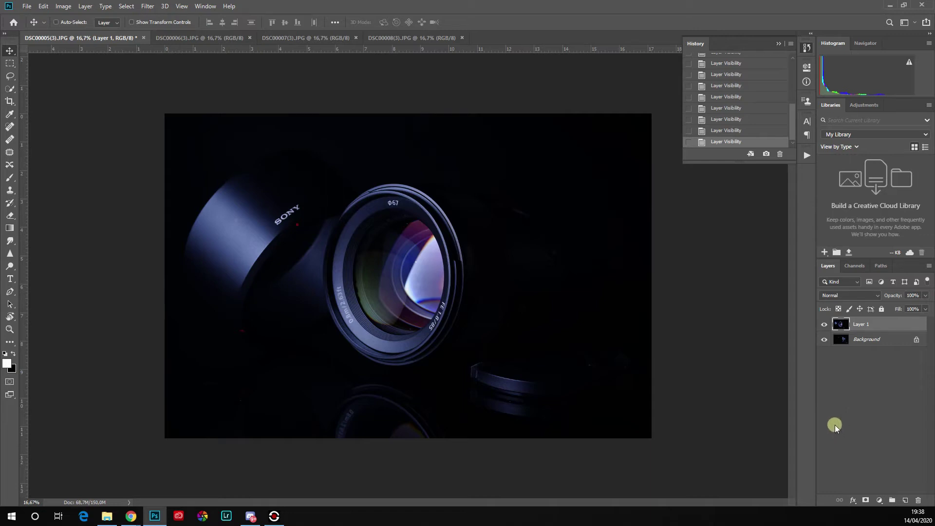
- Review the two stacked exposures by alternately selecting Background and Layer 1 and toggling the upper layer's visibility
left_click(859, 346)
left_click(853, 325)
left_click(861, 341)
left_click(867, 325)
left_click(844, 347)
left_click(846, 330)
left_click(882, 341)
left_click(879, 322)
left_click(825, 324)
left_click(824, 324)
left_click(824, 324)
left_click(825, 324)
- Try blending the two exposures by lowering Layer 1's opacity to 66% and 58%, comparing the mix with the Background alone
left_click_drag(898, 295, 880, 301)
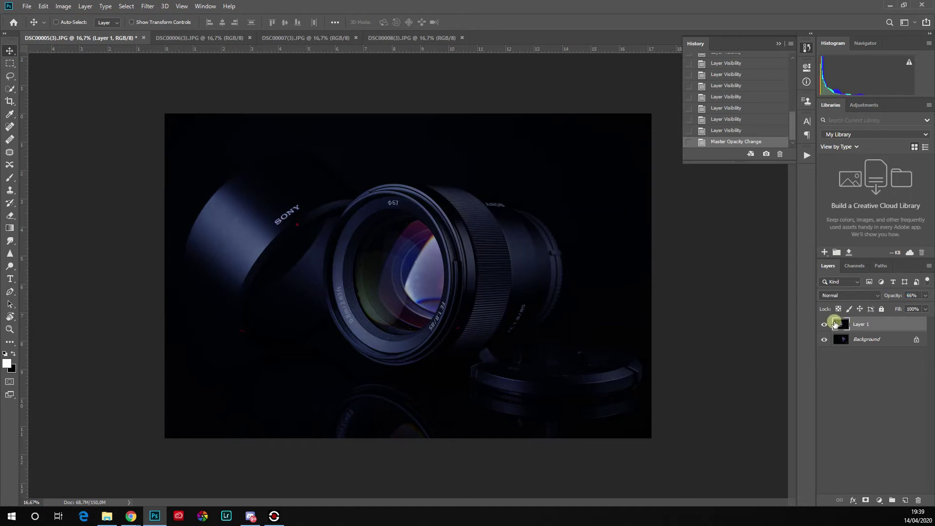
left_click(825, 324)
left_click(825, 324)
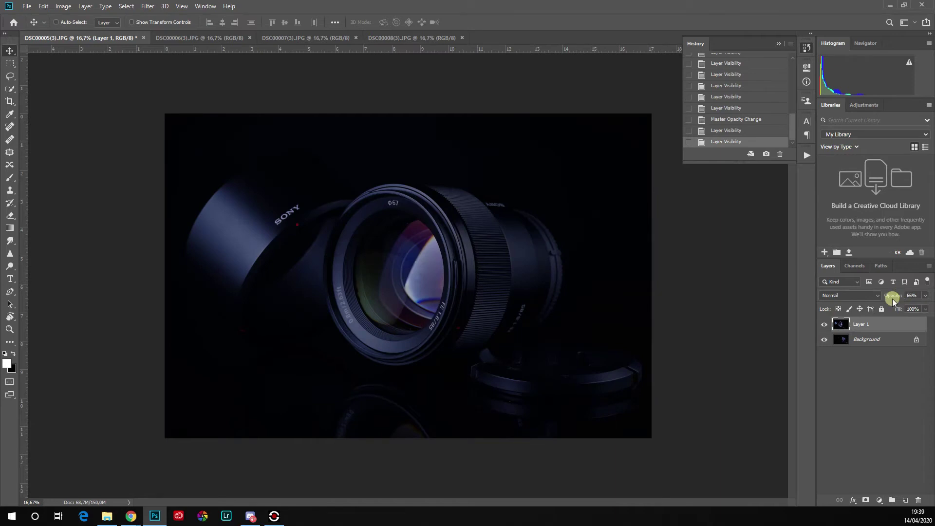
left_click_drag(895, 298, 887, 297)
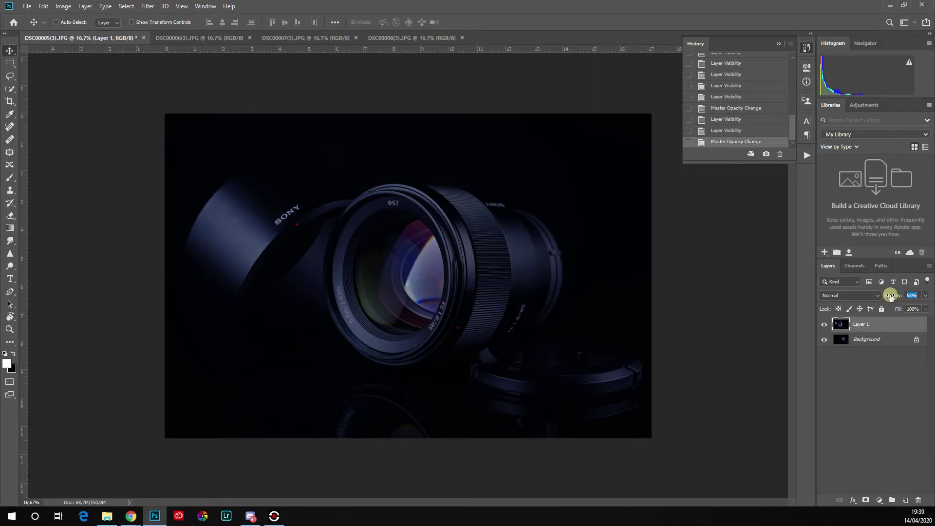
left_click(850, 340)
left_click(825, 324)
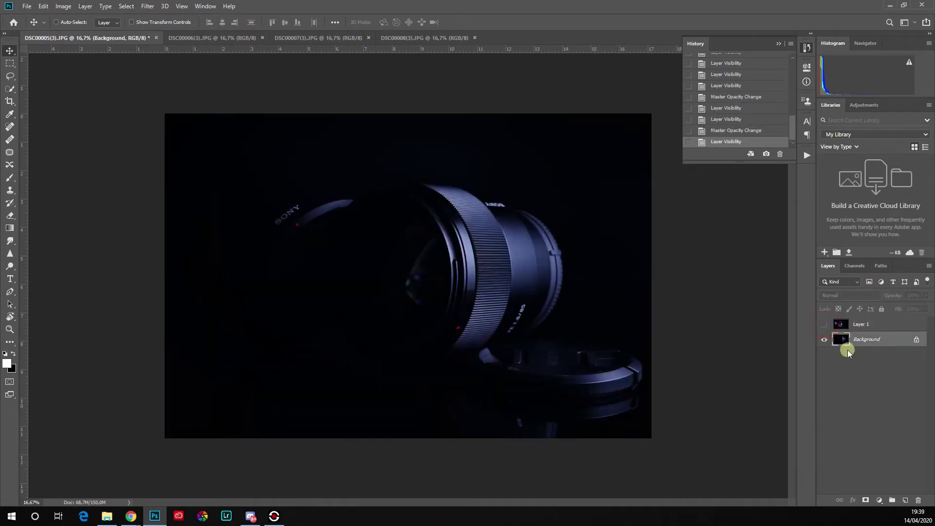
left_click(825, 323)
left_click(862, 324)
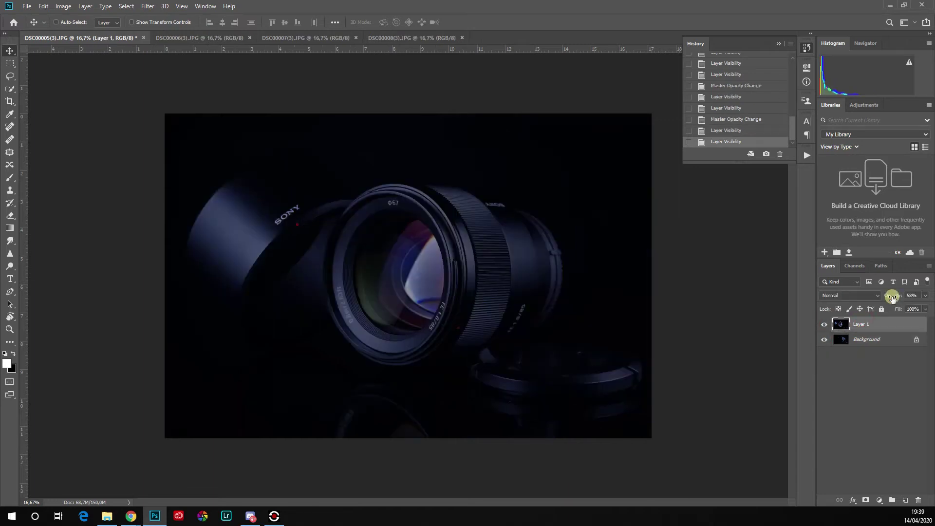
- Restore Layer 1's opacity to 100% and keep the layer visible
key("0")
left_click(824, 324)
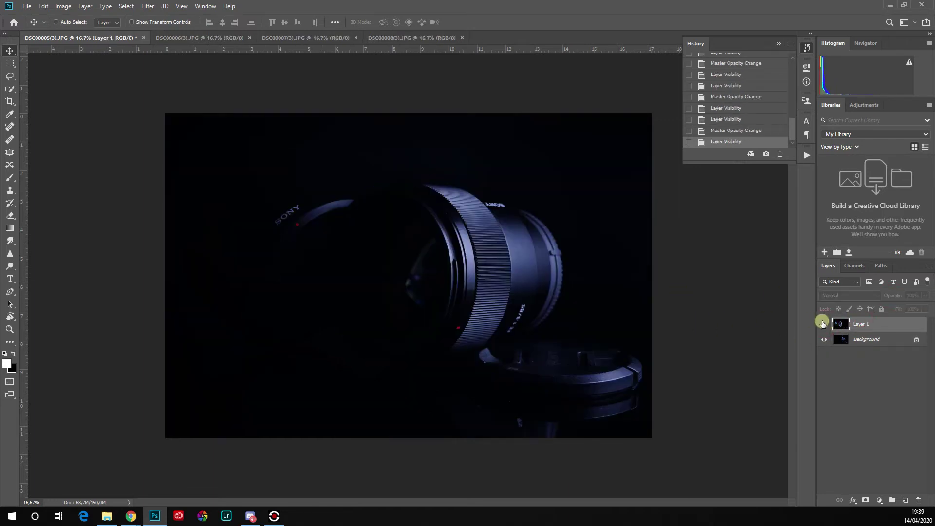
left_click(821, 325)
mouse_move(893, 298)
left_mouse_down()
mouse_move(868, 300)
mouse_move(899, 298)
left_mouse_up()
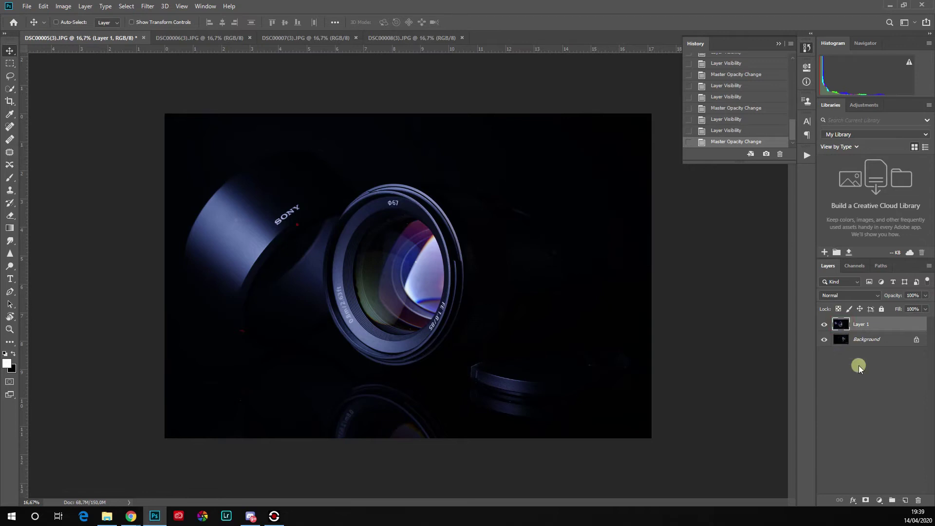
- Add a layer mask to Layer 1 and invert it to black so the layer's content is hidden
left_click(866, 500)
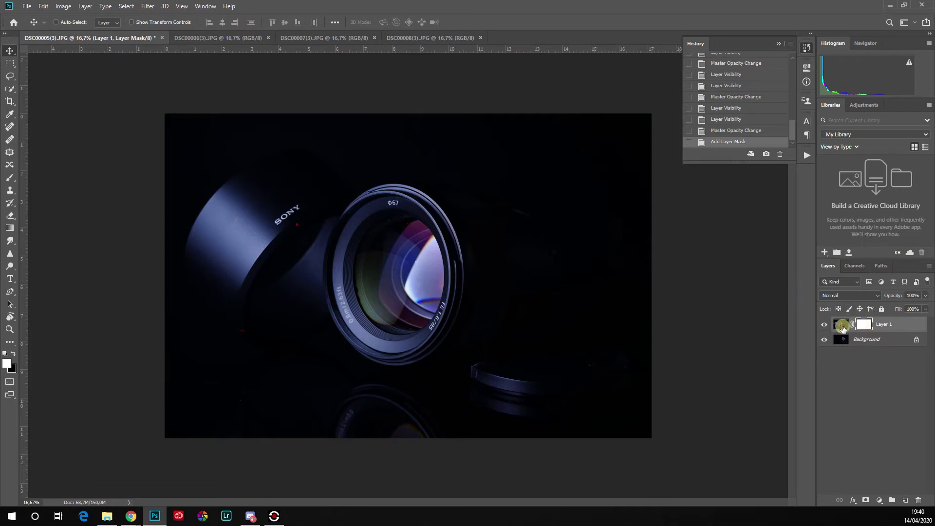
left_click(861, 326)
key("ctrl")
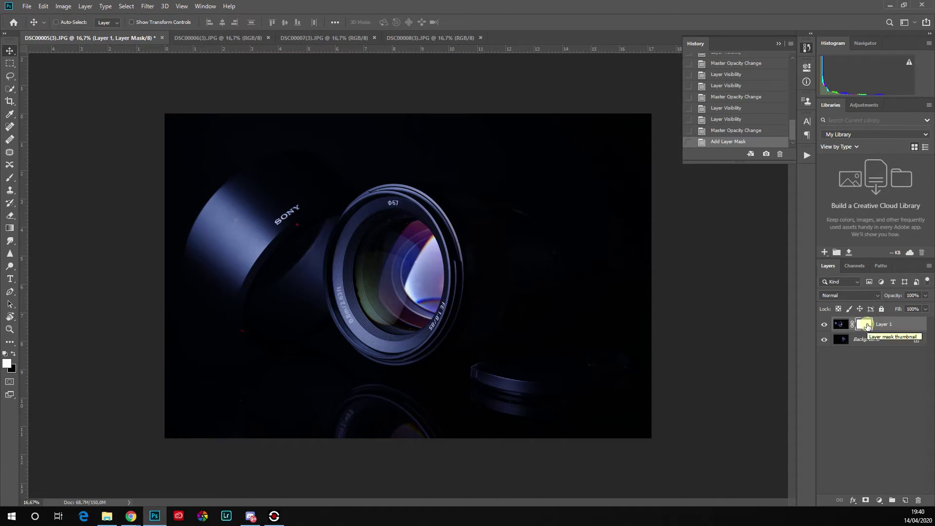
key("ctrl")
key("ctrl+i")
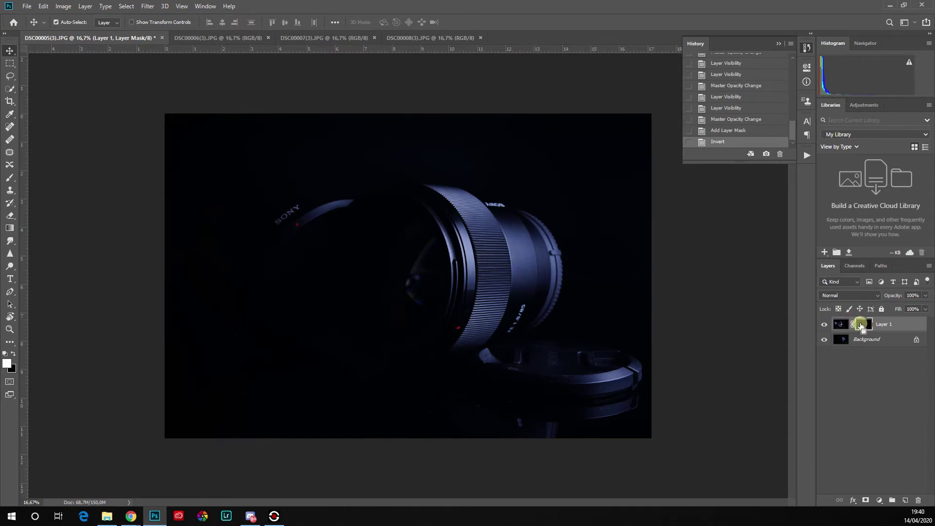
key("ctrl+i")
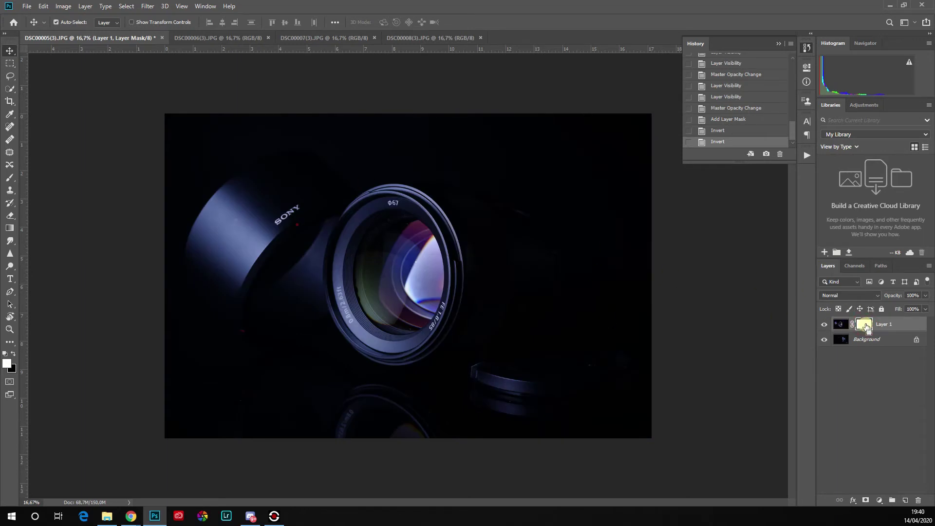
key("ctrl+i")
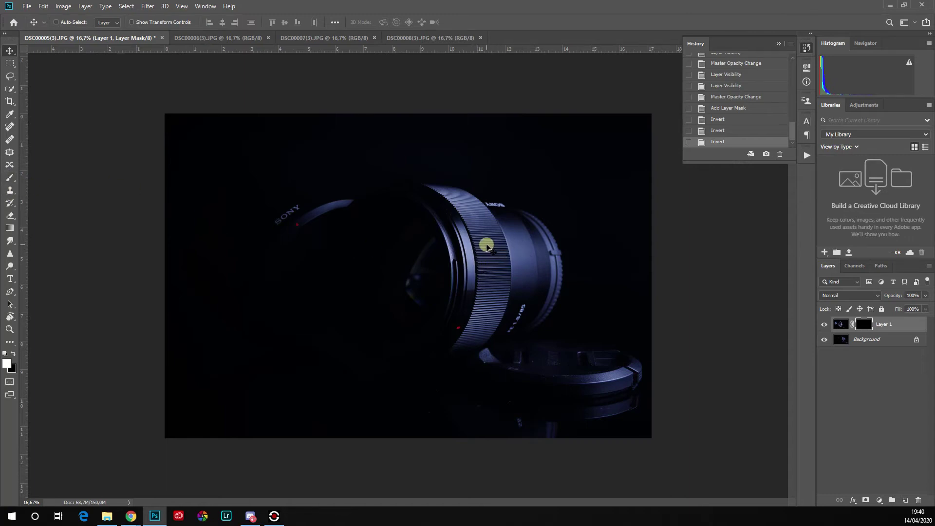
- Paint white on Layer 1's mask with a soft 700 px brush to reveal the lens front and the lens hood
key("b")
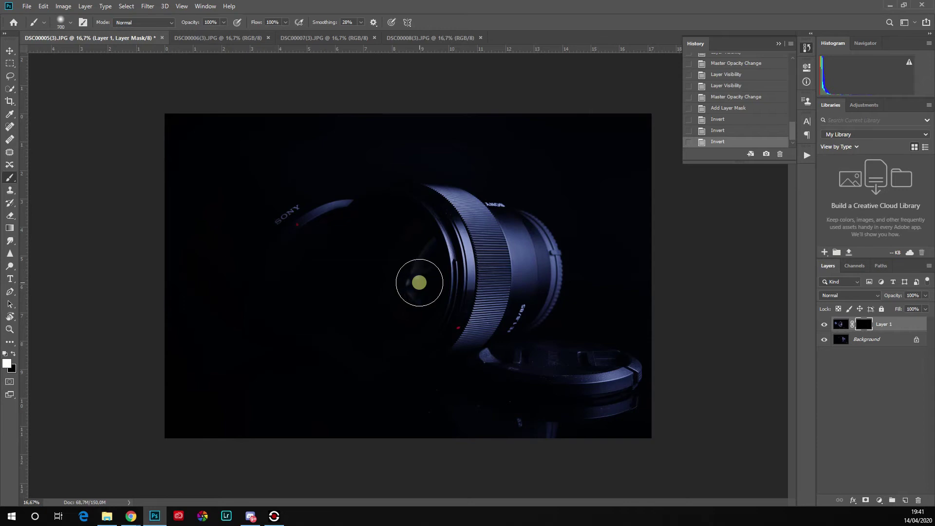
key("bracketleft")
key("bracketright")
key("bracketright")
key("bracketright")
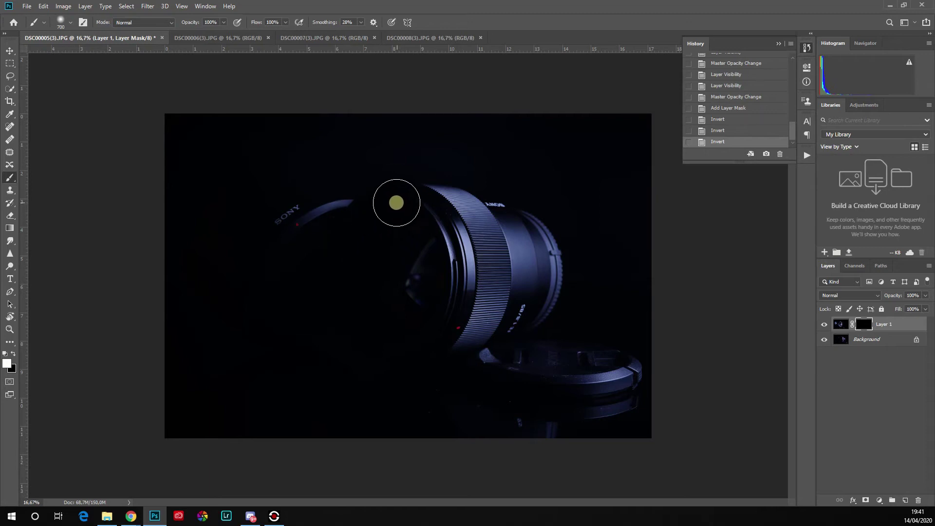
mouse_move(382, 203)
left_mouse_down()
mouse_move(357, 223)
mouse_move(341, 265)
mouse_move(365, 316)
mouse_move(396, 321)
mouse_move(412, 273)
mouse_move(388, 243)
mouse_move(380, 306)
mouse_move(393, 214)
mouse_move(422, 232)
mouse_move(434, 284)
mouse_move(417, 319)
mouse_move(382, 329)
mouse_move(359, 319)
mouse_move(387, 339)
mouse_move(419, 336)
mouse_move(431, 318)
mouse_move(407, 341)
mouse_move(363, 317)
mouse_move(352, 268)
mouse_move(367, 226)
mouse_move(345, 258)
mouse_move(372, 316)
mouse_move(344, 217)
mouse_move(310, 218)
mouse_move(276, 242)
mouse_move(304, 294)
mouse_move(348, 229)
mouse_move(283, 271)
mouse_move(343, 269)
mouse_move(354, 213)
mouse_move(317, 212)
mouse_move(269, 235)
mouse_move(246, 271)
mouse_move(253, 237)
mouse_move(339, 202)
mouse_move(277, 206)
mouse_move(233, 248)
mouse_move(244, 290)
mouse_move(233, 265)
mouse_move(314, 180)
mouse_move(367, 179)
mouse_move(302, 180)
mouse_move(223, 248)
mouse_move(251, 294)
mouse_move(291, 291)
mouse_move(277, 193)
mouse_move(203, 262)
mouse_move(244, 203)
mouse_move(205, 235)
mouse_move(306, 161)
mouse_move(206, 217)
mouse_move(259, 174)
mouse_move(207, 273)
mouse_move(279, 281)
mouse_move(292, 297)
mouse_move(322, 223)
mouse_move(309, 240)
mouse_move(279, 190)
mouse_move(363, 220)
mouse_move(404, 213)
mouse_move(413, 256)
mouse_move(419, 222)
mouse_move(425, 298)
mouse_move(395, 330)
mouse_move(365, 311)
mouse_move(371, 217)
mouse_move(412, 238)
mouse_move(412, 275)
mouse_move(361, 260)
mouse_move(346, 297)
mouse_move(320, 234)
mouse_move(217, 234)
mouse_move(328, 273)
left_mouse_up()
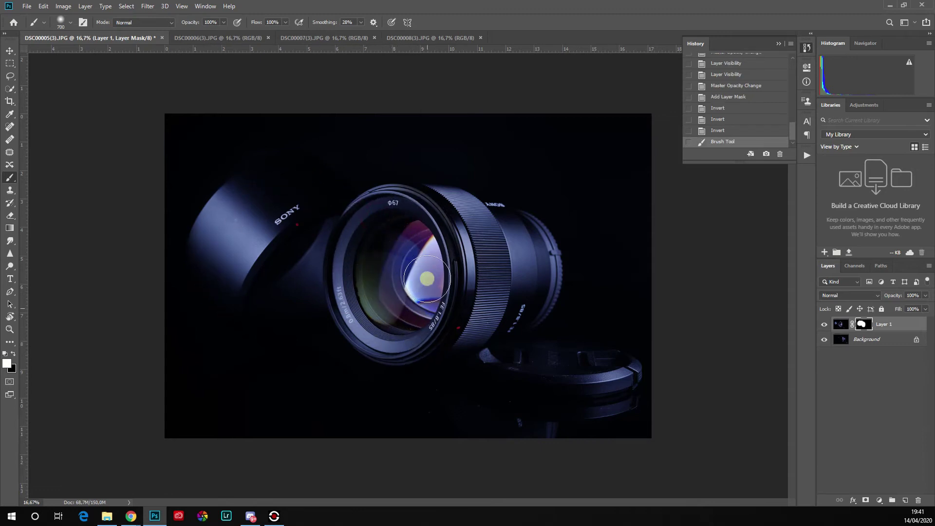
mouse_move(274, 249)
left_mouse_down()
mouse_move(232, 223)
mouse_move(235, 273)
left_mouse_up()
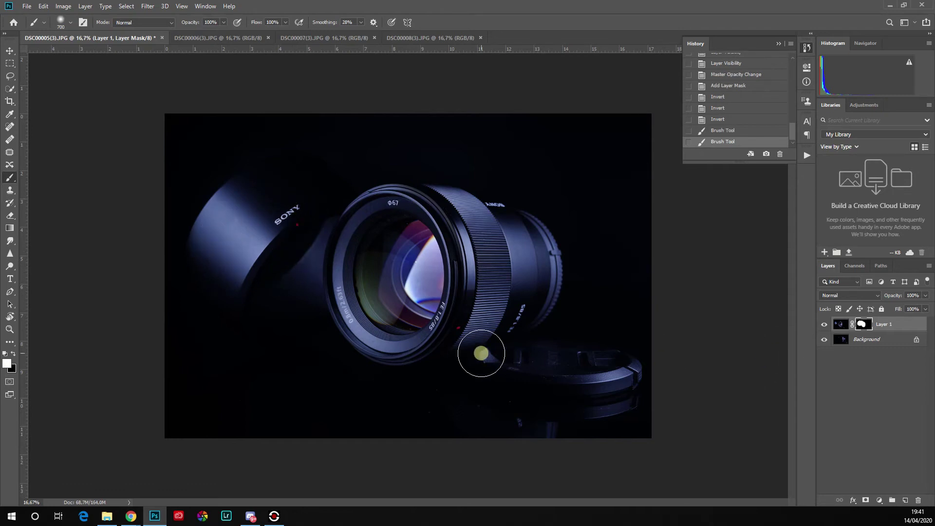
- Inspect the painted areas of Layer 1's mask by toggling the red mask overlay, leaving it off with white as the foreground colour
key("x")
key("backslash")
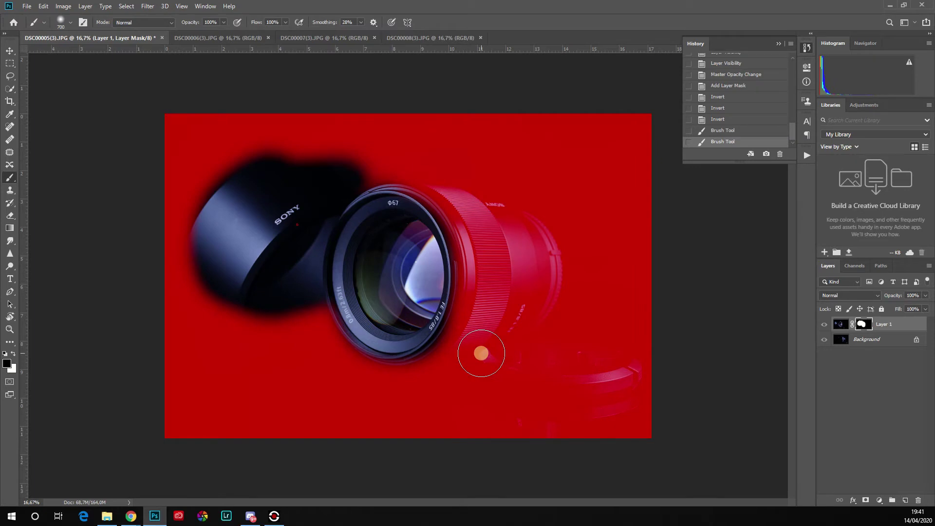
key("x")
key("backslash")
key("x")
key("backslash")
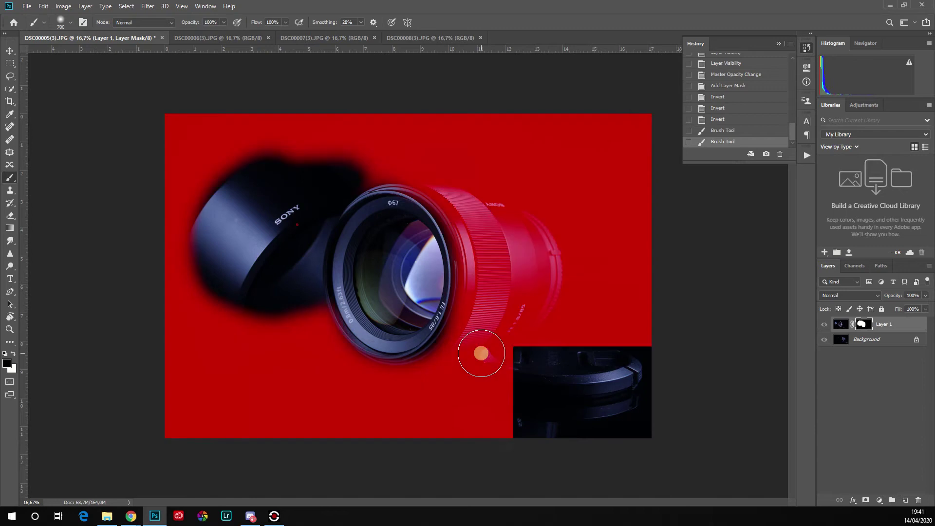
key("x")
key("backslash")
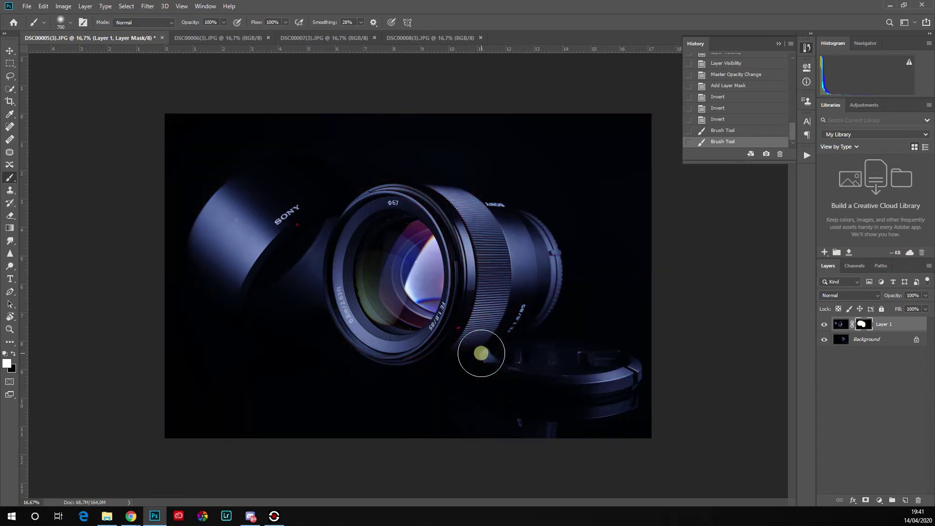
key("x")
key("backslash")
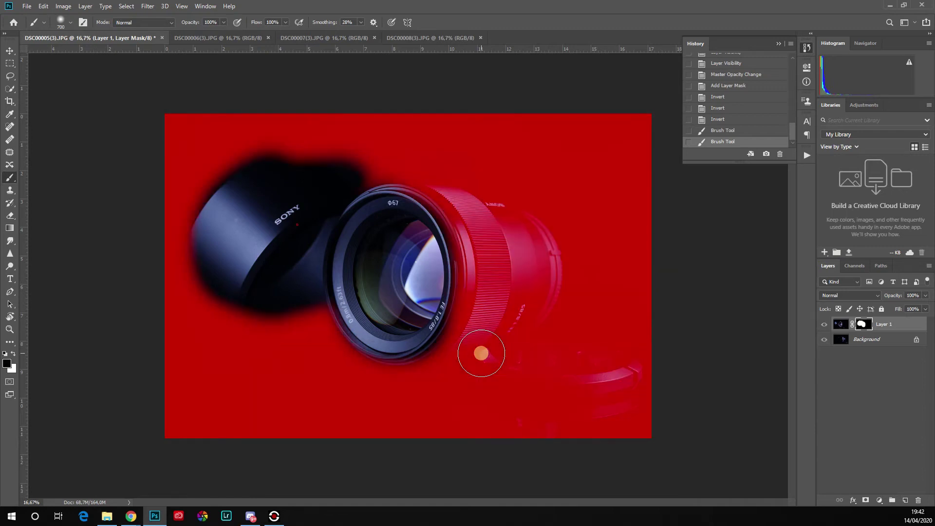
key("x")
key("backslash")
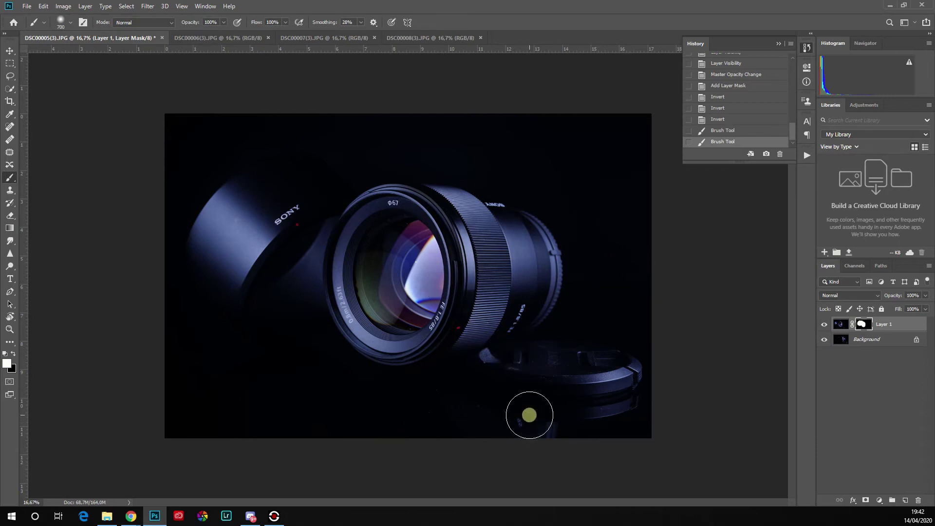
- Check the masked Layer 1 against the Background and paint more white on the mask along the lower edge of the front lens ring
left_click(824, 325)
left_click(825, 326)
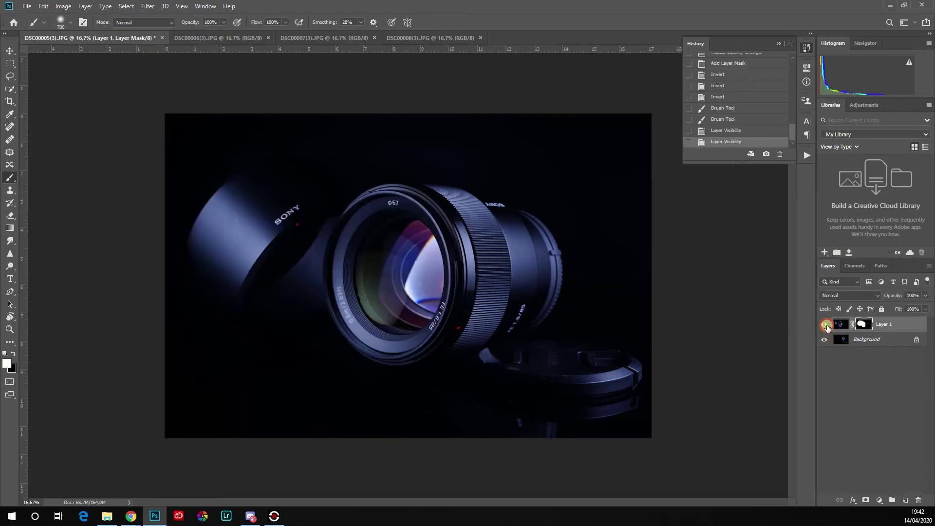
left_click(825, 325)
left_click(825, 325)
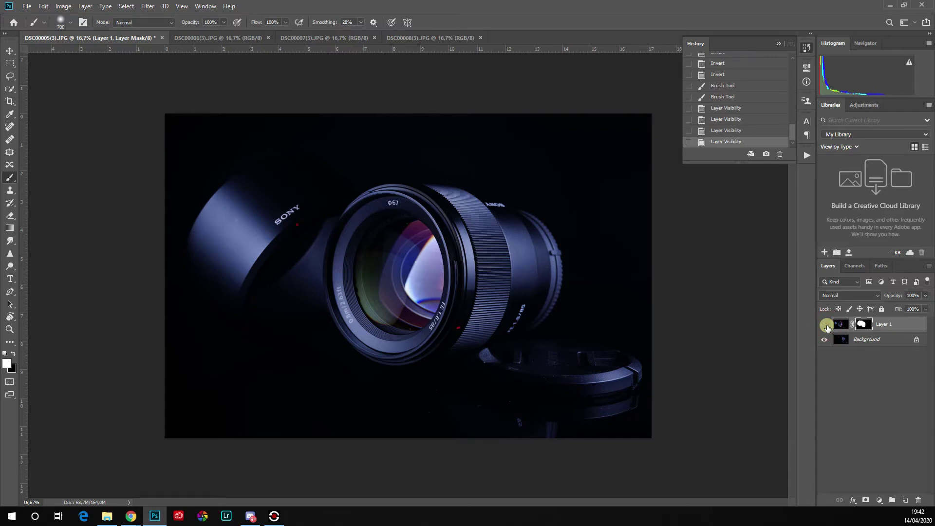
left_click(825, 325)
left_click(825, 325)
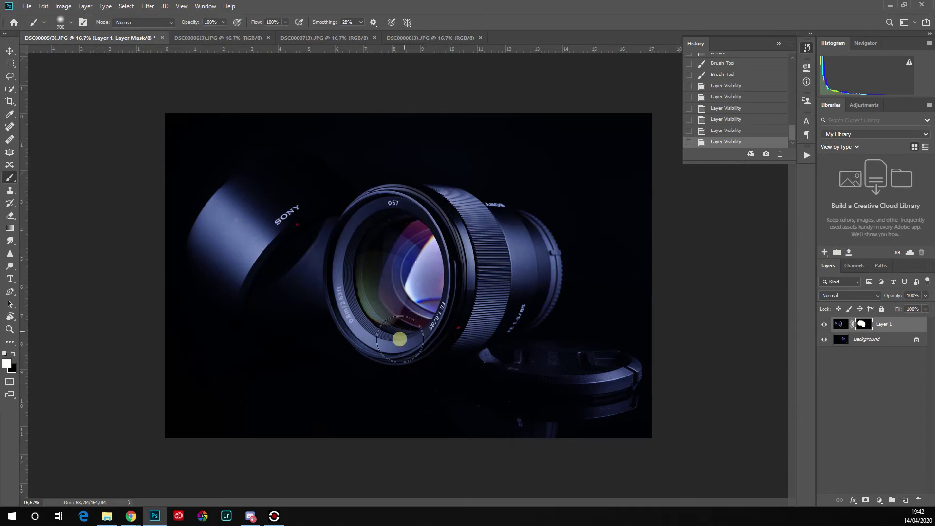
mouse_move(438, 305)
left_mouse_down()
mouse_move(427, 310)
mouse_move(431, 323)
left_mouse_up()
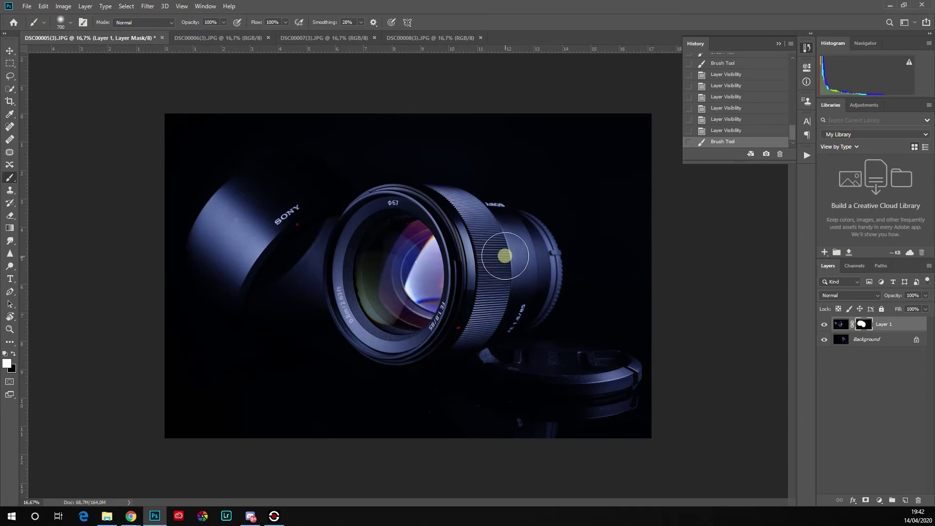
- Try a white stroke on Layer 1's mask across the lens barrel with a 400 px brush, and undo it
key("x")
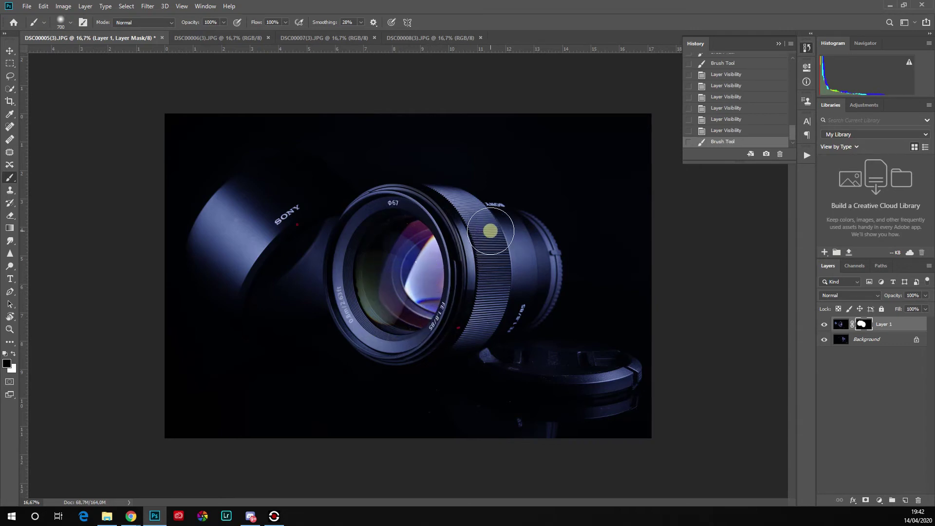
key("bracketleft")
key("bracketleft")
key("bracketleft")
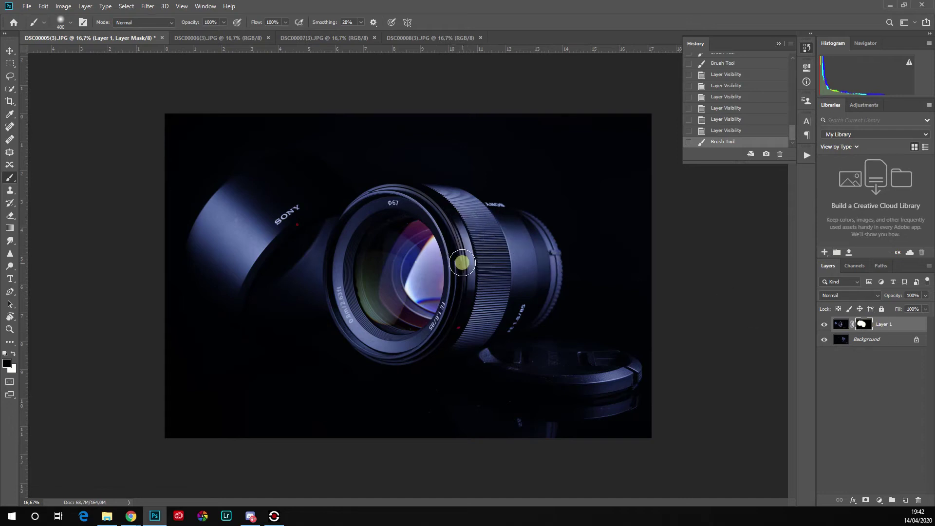
key("x")
left_click_drag(457, 254, 546, 254)
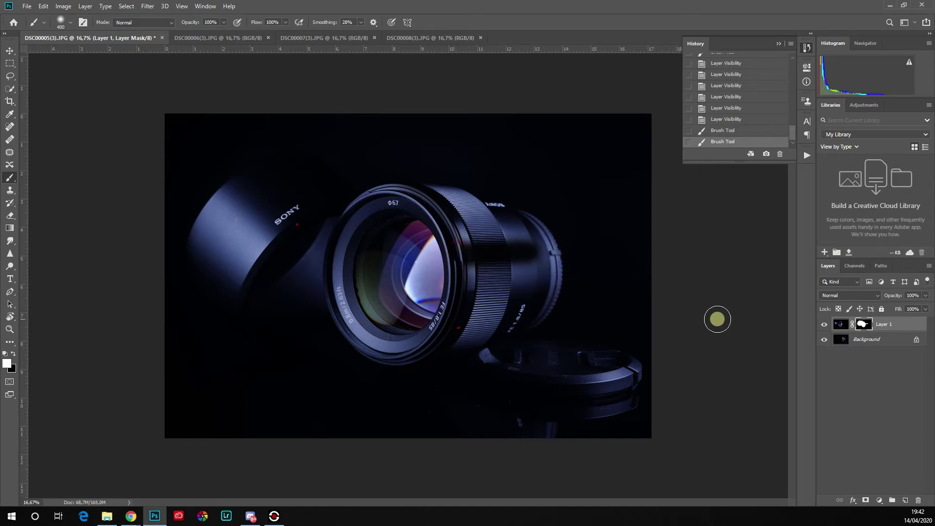
key("ctrl+z")
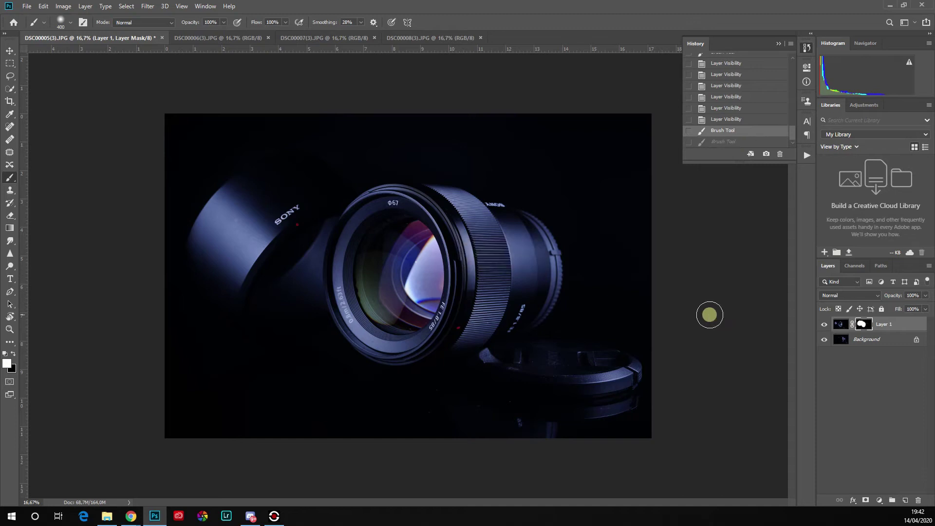
- Paint a white stroke across the lens barrel on Layer 1's mask, and cover it with black to restore the barrel and focus ring
left_click_drag(466, 253, 559, 253)
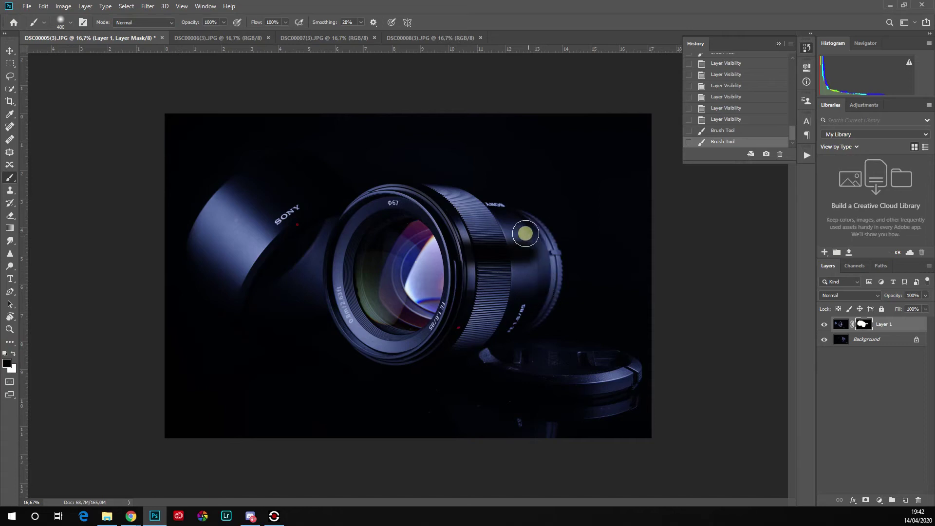
left_click_drag(509, 219, 526, 273)
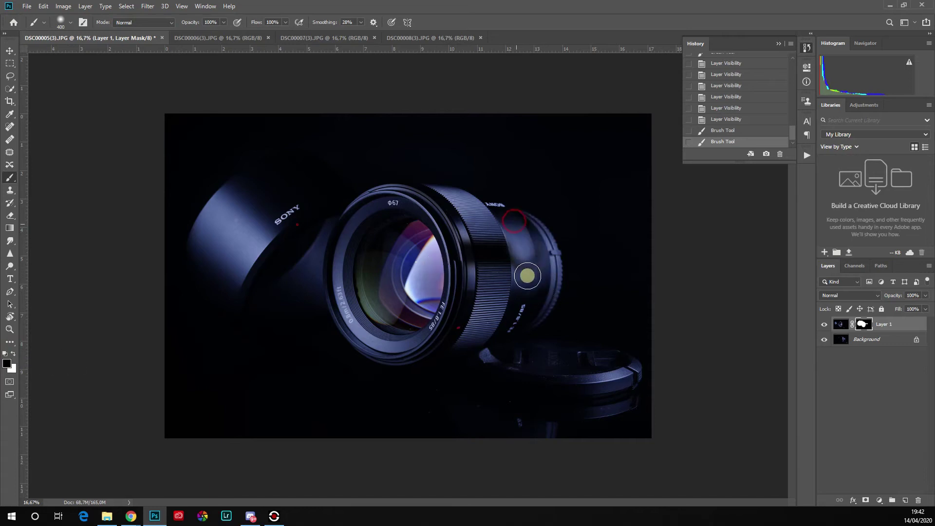
mouse_move(492, 219)
left_mouse_down()
mouse_move(490, 290)
mouse_move(470, 213)
mouse_move(484, 285)
left_mouse_up()
mouse_move(489, 249)
left_mouse_down()
mouse_move(474, 208)
mouse_move(474, 349)
mouse_move(487, 233)
mouse_move(466, 213)
left_mouse_up()
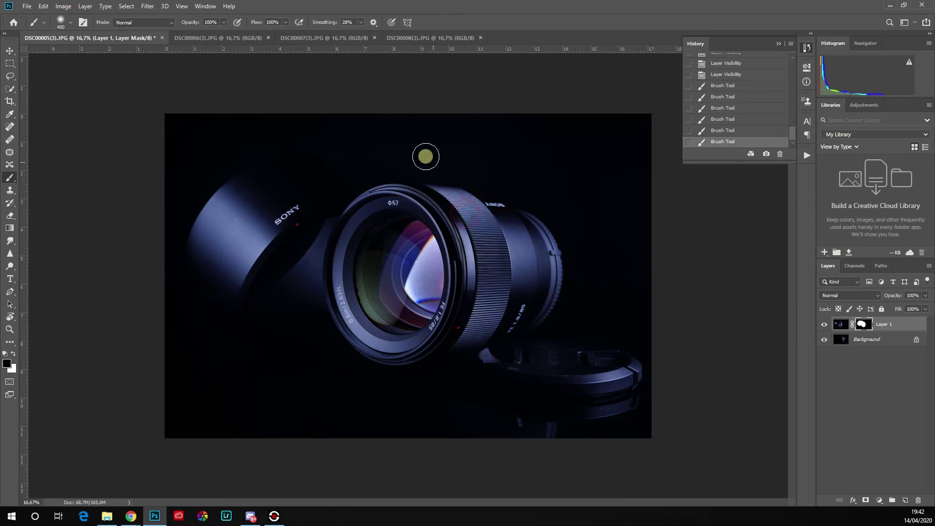
mouse_move(478, 252)
left_mouse_down()
mouse_move(480, 335)
mouse_move(482, 259)
mouse_move(459, 189)
mouse_move(474, 239)
mouse_move(475, 310)
left_mouse_up()
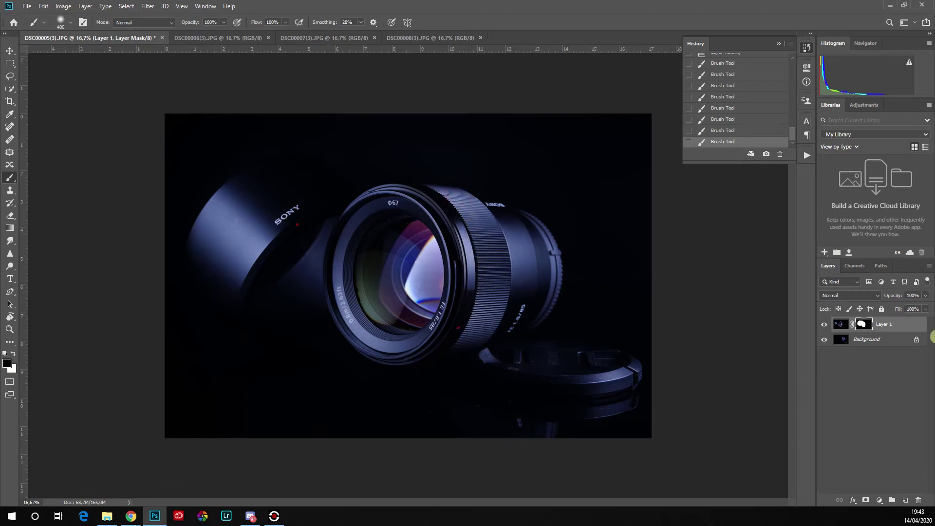
- Compare the composite with and without Layer 1 by toggling its visibility, leaving the layer visible
left_click(825, 325)
left_click(826, 324)
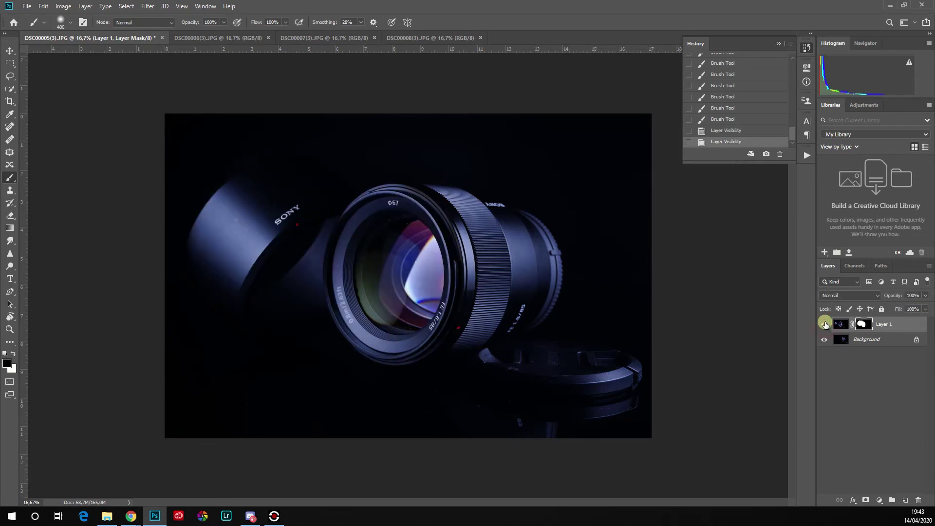
left_click(825, 325)
left_click(825, 324)
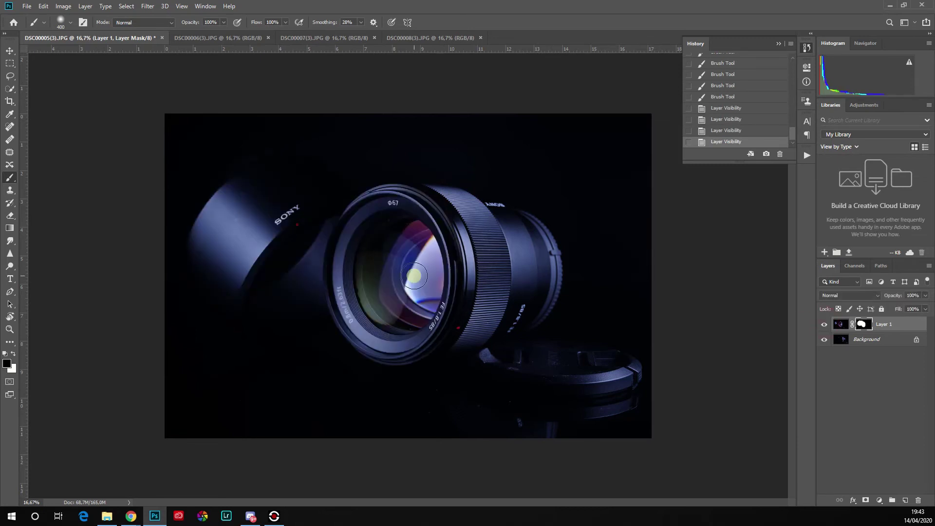
- Copy the DSC00007 exposure into the DSC00005 document as a new layer above Layer 1, aligned with the canvas
key("v")
scroll(334, 269, "down", 3)
scroll(334, 269, "up", 3)
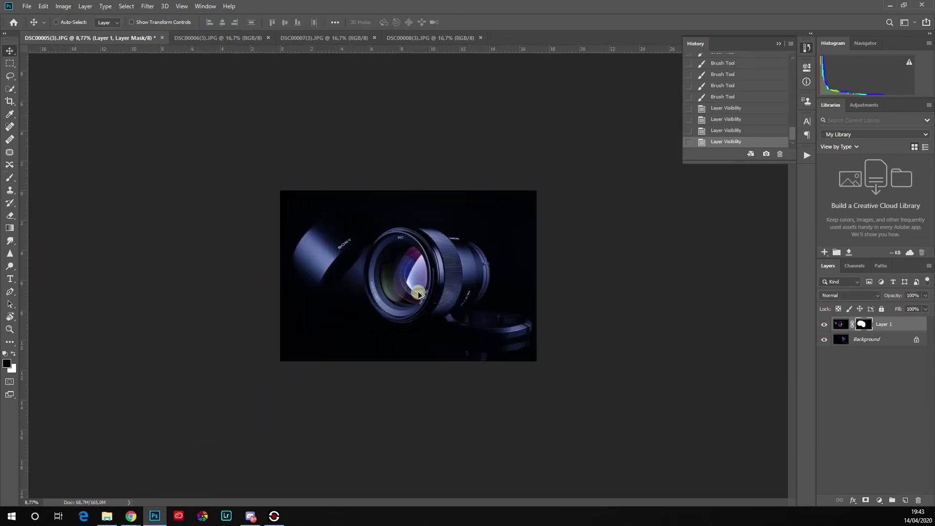
left_click(216, 38)
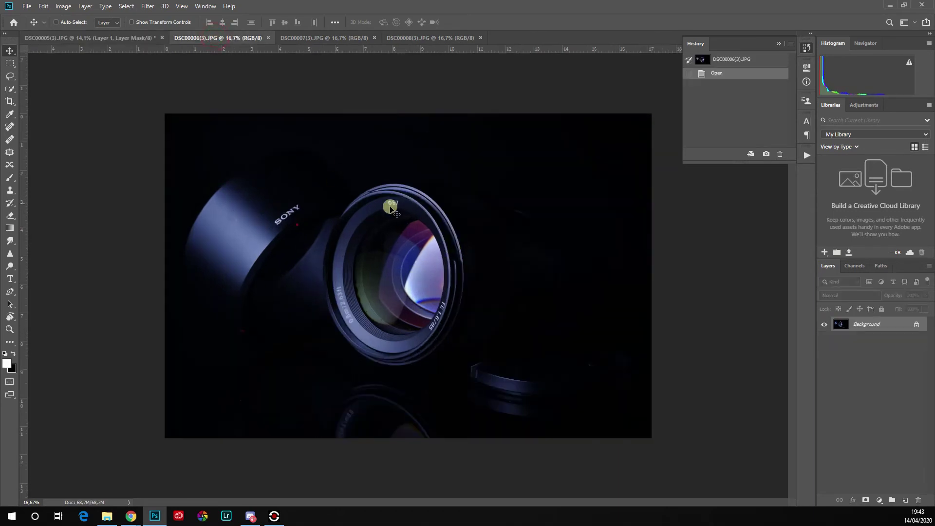
left_click(324, 38)
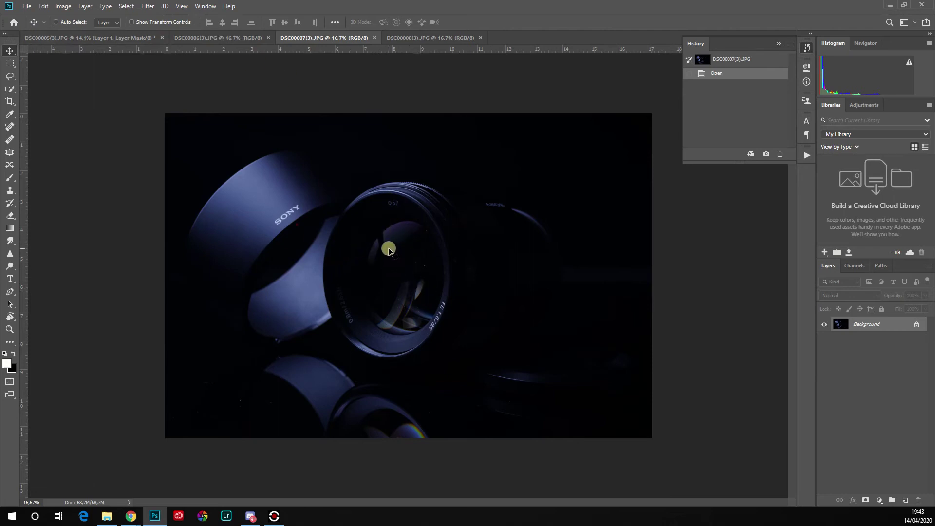
left_click_drag(387, 248, 425, 266)
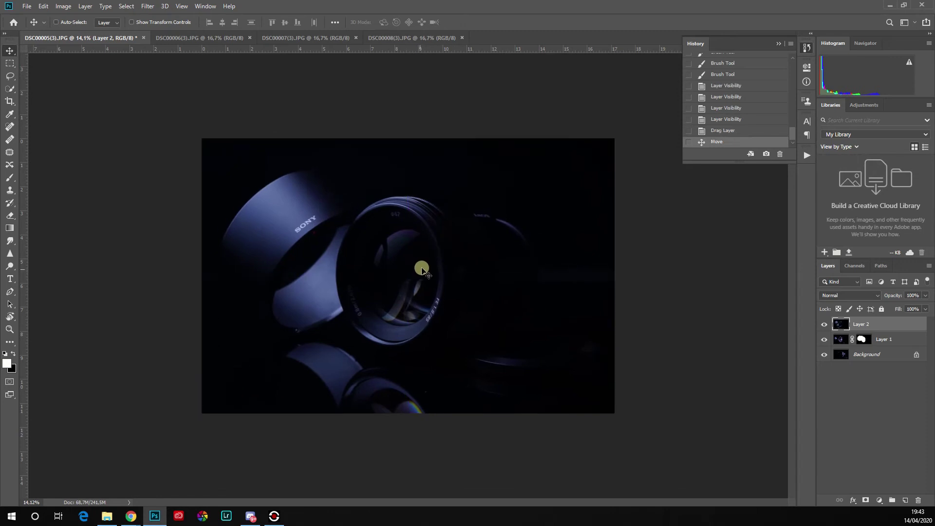
- Compare the new Layer 2 exposure with the composite beneath by toggling its visibility, leaving it visible
left_click(824, 325)
left_click(824, 325)
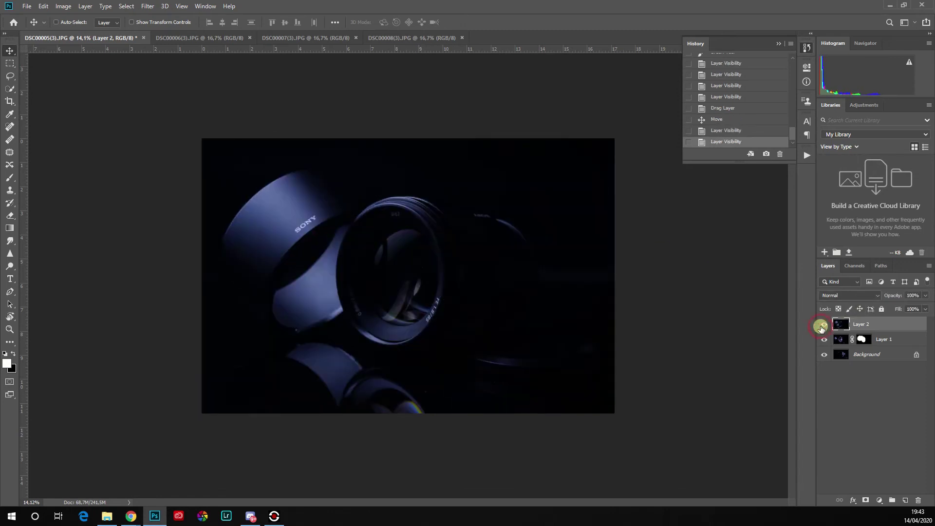
left_click(824, 325)
left_click(825, 325)
left_click(824, 325)
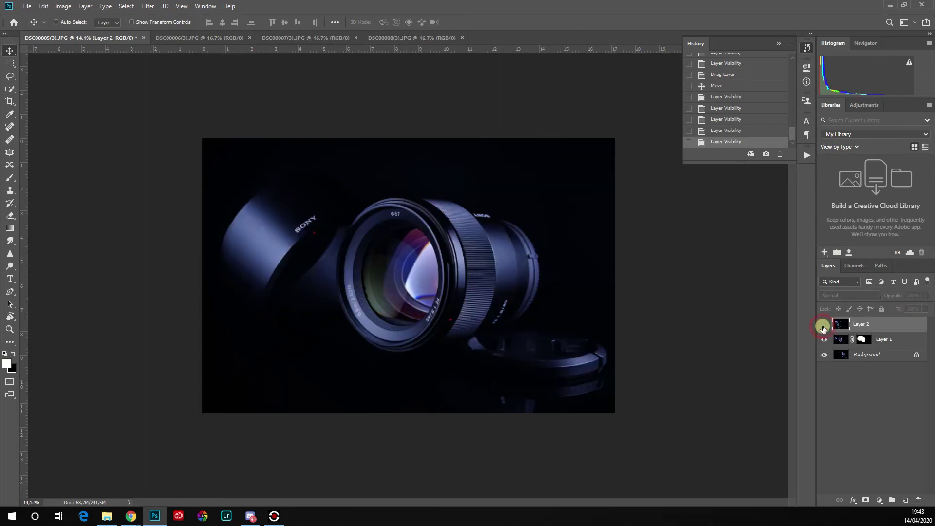
left_click(825, 325)
left_click(824, 325)
left_click(824, 325)
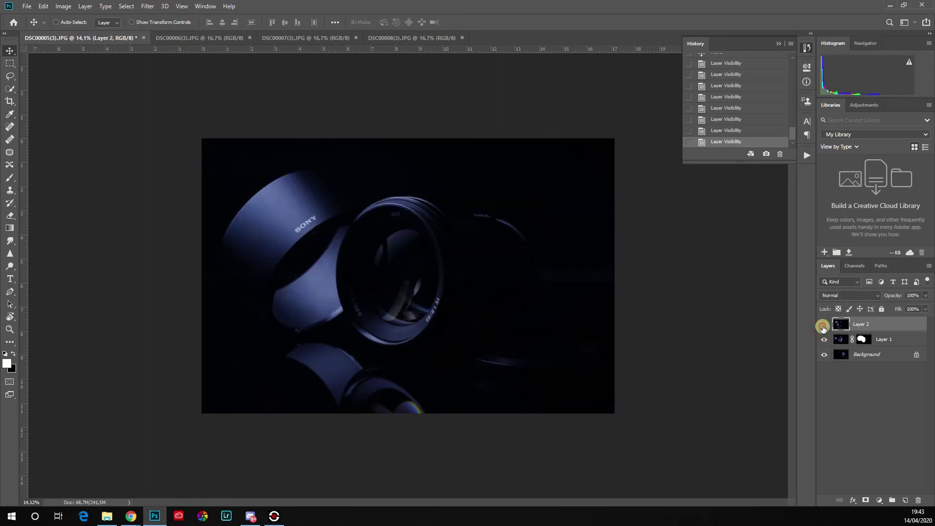
left_click(824, 324)
left_click(824, 325)
left_click(824, 325)
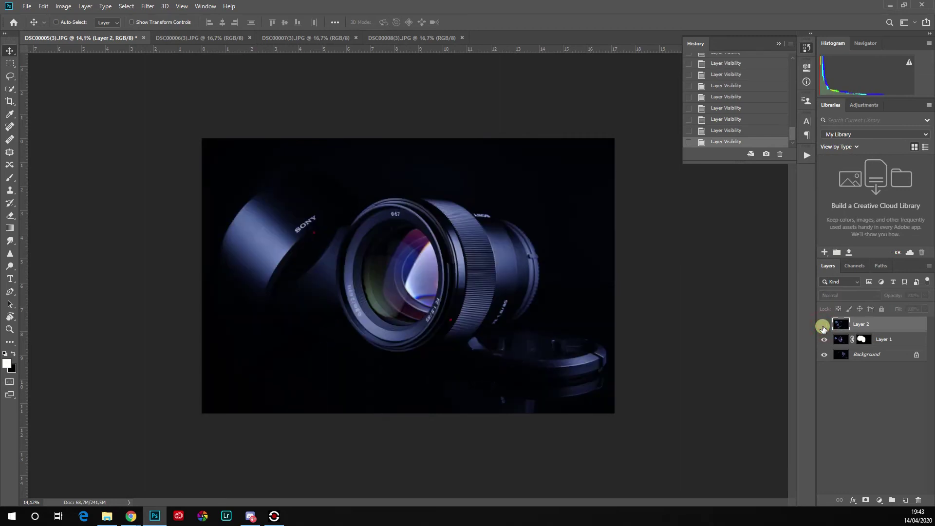
left_click(824, 325)
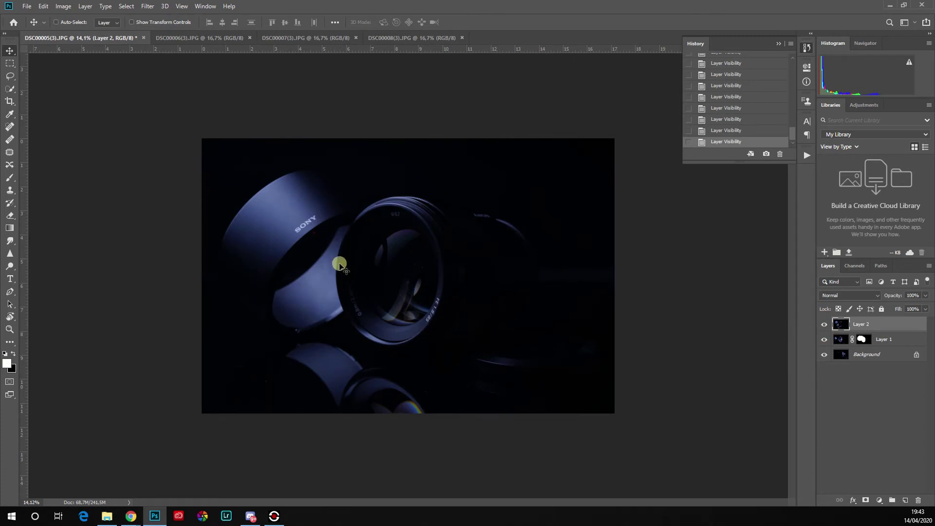
- Add a mask to Layer 2, invert it to black, and paint white over the lens hood with a soft 700 px brush
left_click(867, 500)
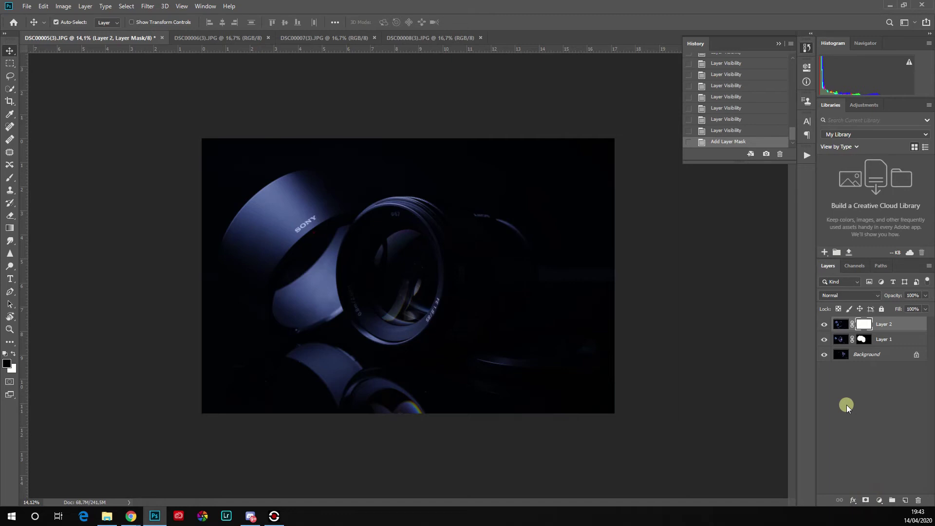
key("ctrl+i")
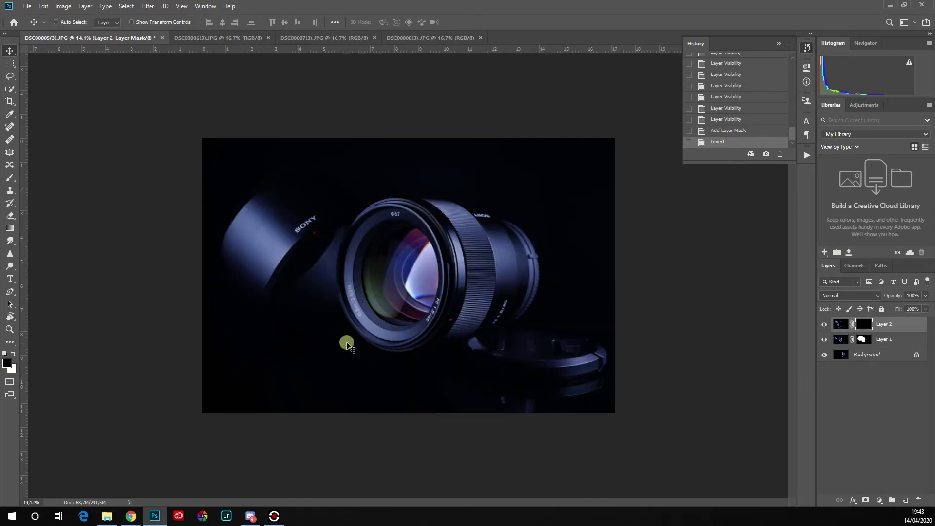
key("b")
key("x")
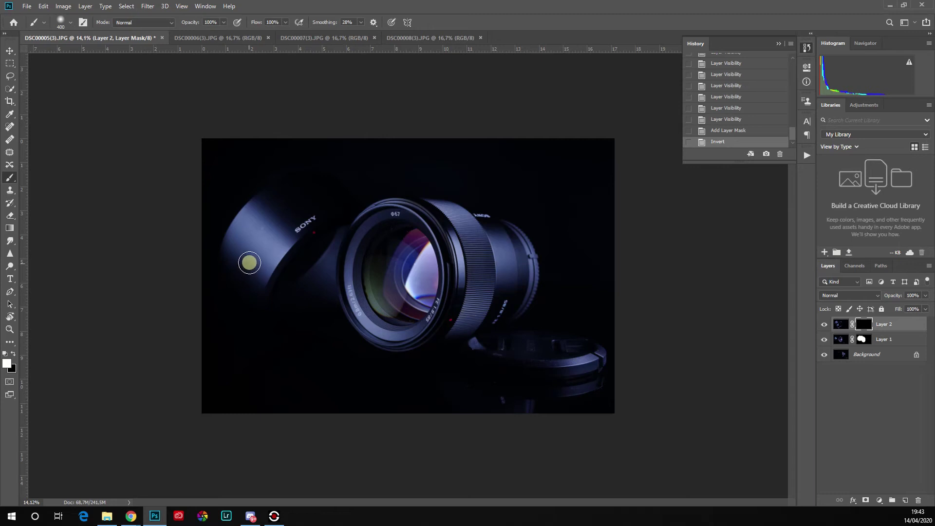
key("bracketright")
key("bracketright")
key("bracketright")
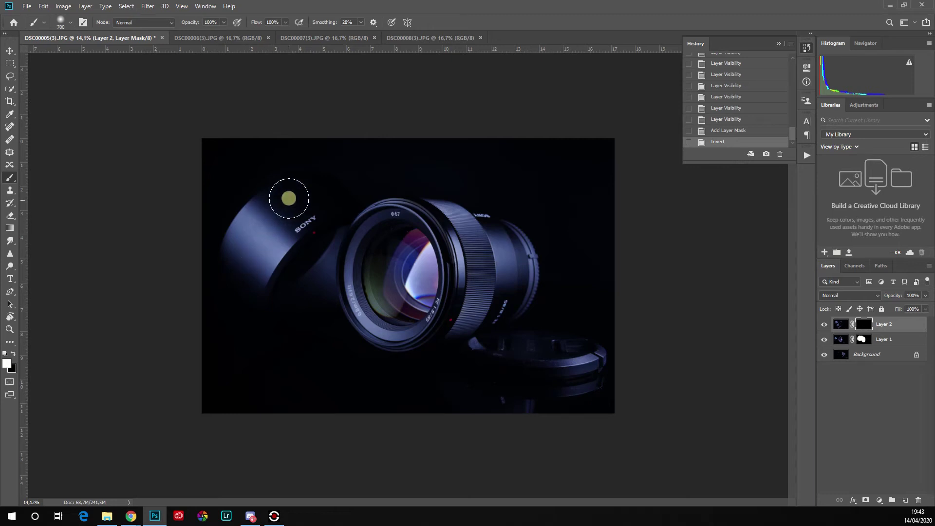
mouse_move(289, 199)
left_mouse_down()
mouse_move(255, 217)
mouse_move(236, 256)
mouse_move(296, 200)
mouse_move(259, 241)
mouse_move(275, 217)
mouse_move(264, 254)
mouse_move(274, 272)
mouse_move(242, 285)
mouse_move(261, 280)
mouse_move(274, 234)
mouse_move(306, 188)
mouse_move(317, 203)
mouse_move(327, 195)
mouse_move(275, 238)
mouse_move(305, 211)
mouse_move(273, 258)
mouse_move(251, 261)
mouse_move(238, 218)
mouse_move(314, 160)
mouse_move(290, 174)
mouse_move(322, 170)
mouse_move(331, 181)
mouse_move(311, 182)
mouse_move(240, 236)
mouse_move(241, 269)
mouse_move(256, 245)
left_mouse_up()
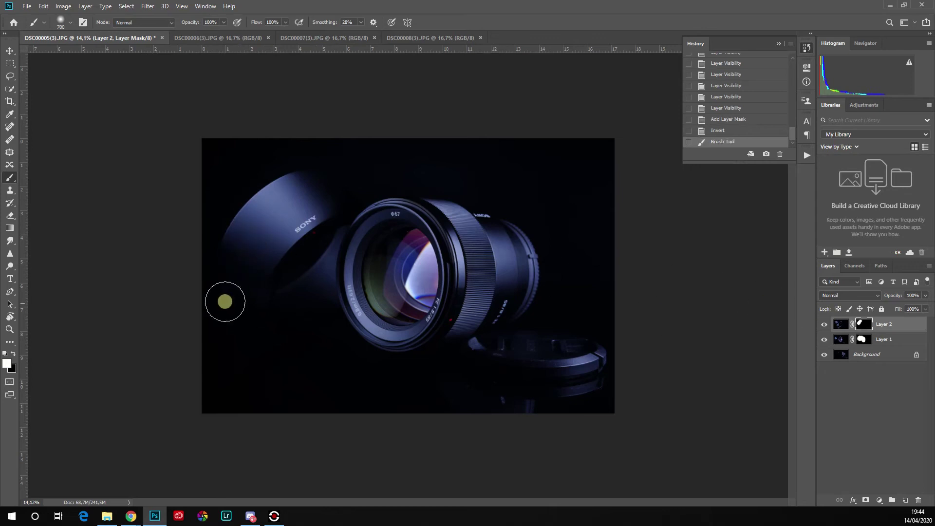
- Try a full-opacity white stroke on Layer 2's mask over the lower inner surface of the lens hood, and undo it
left_click_drag(315, 272, 321, 312)
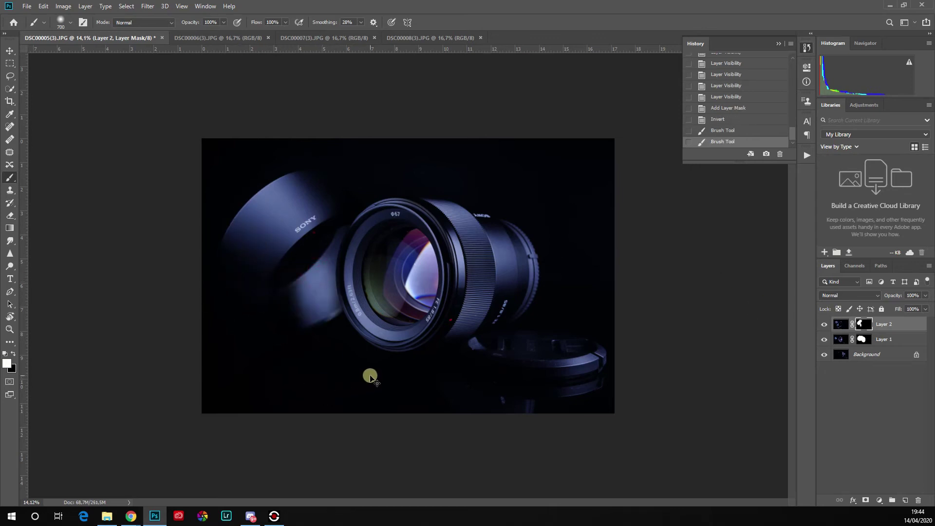
key("ctrl+z")
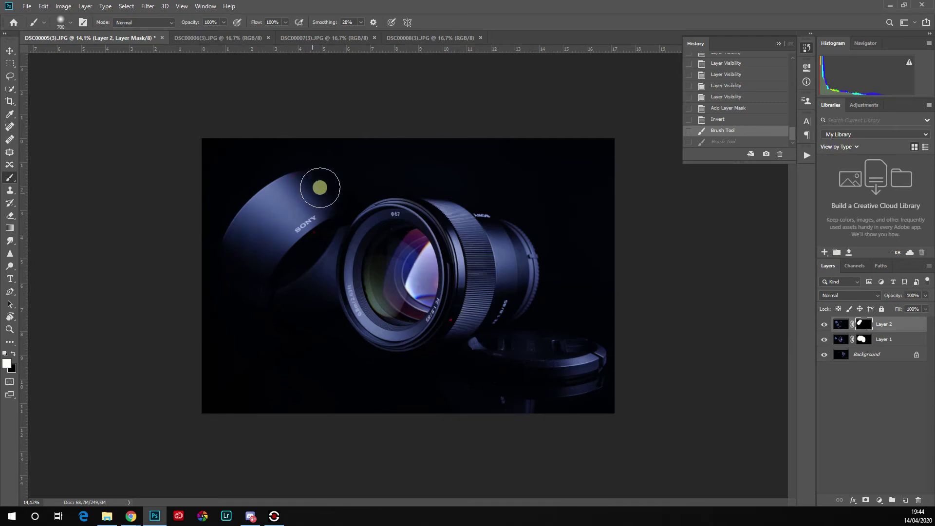
- Paint more white over the lens hood on Layer 2's mask and faintly reveal the hood's inner surface at 20% brush opacity
left_click(260, 236)
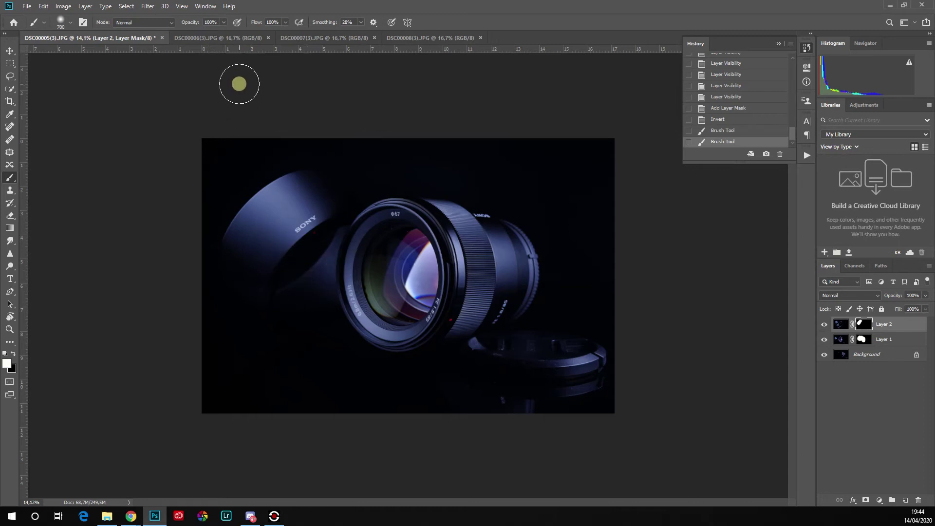
key("2")
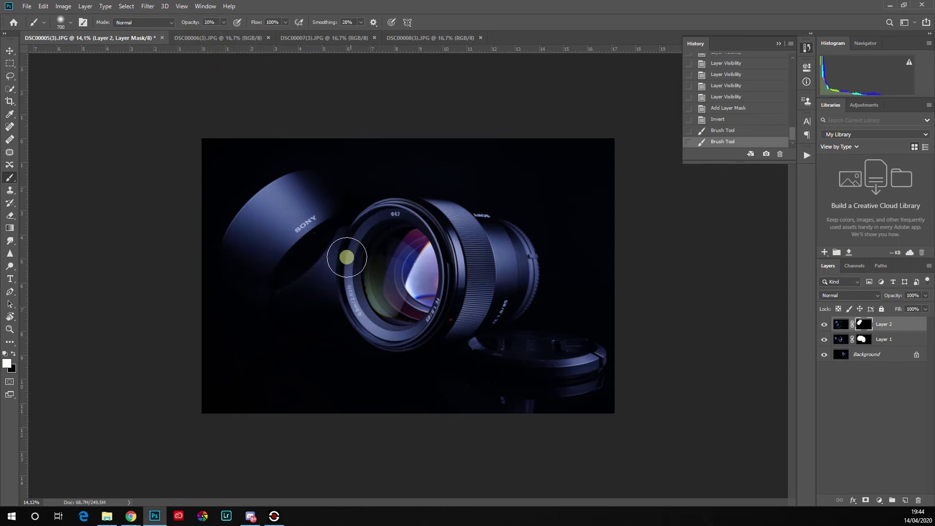
left_click_drag(347, 259, 317, 271)
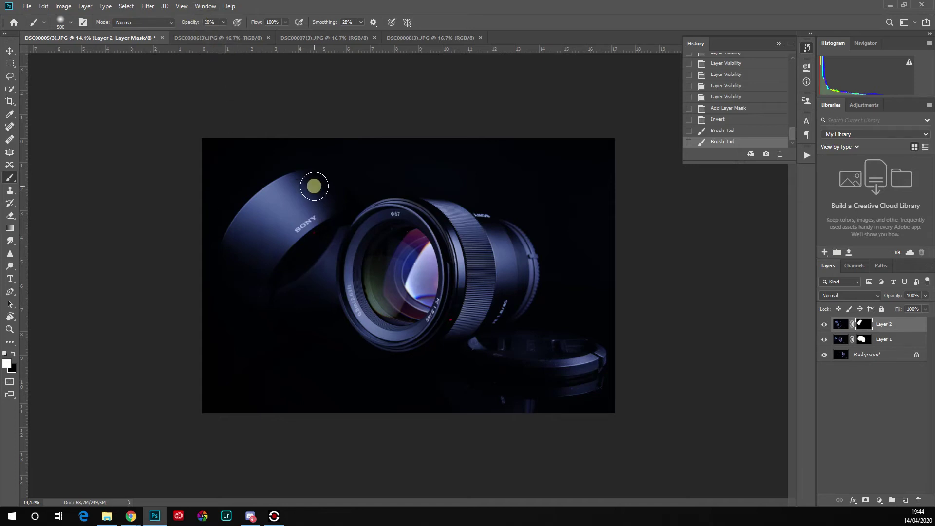
scroll(315, 341, "up", 4)
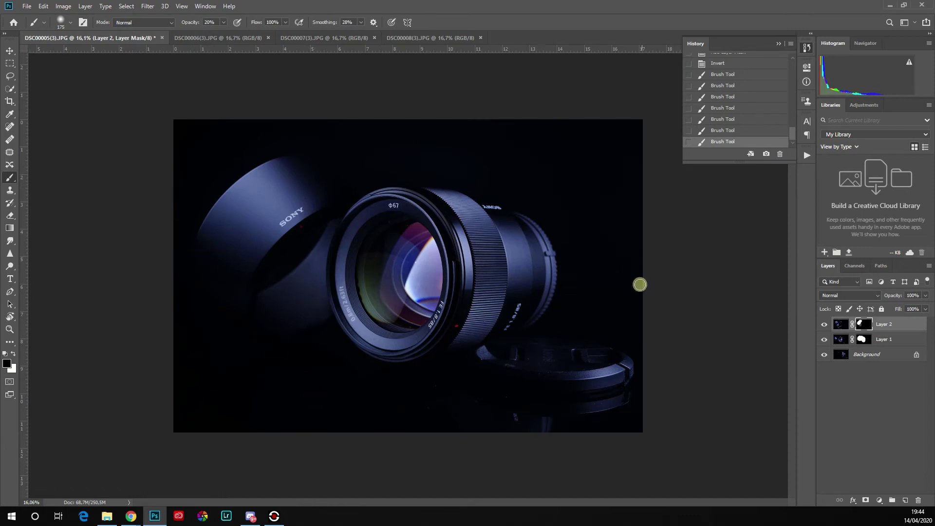
- Inspect Layer 2's painted mask with the red overlay and compare the image with and without Layer 2, leaving it visible
key("backslash")
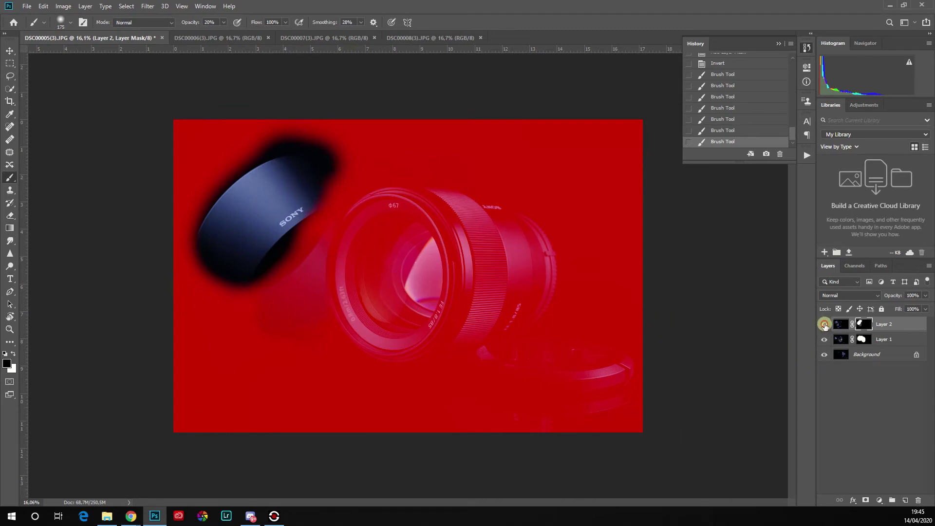
left_click(824, 325)
left_click(824, 325)
left_click(825, 325)
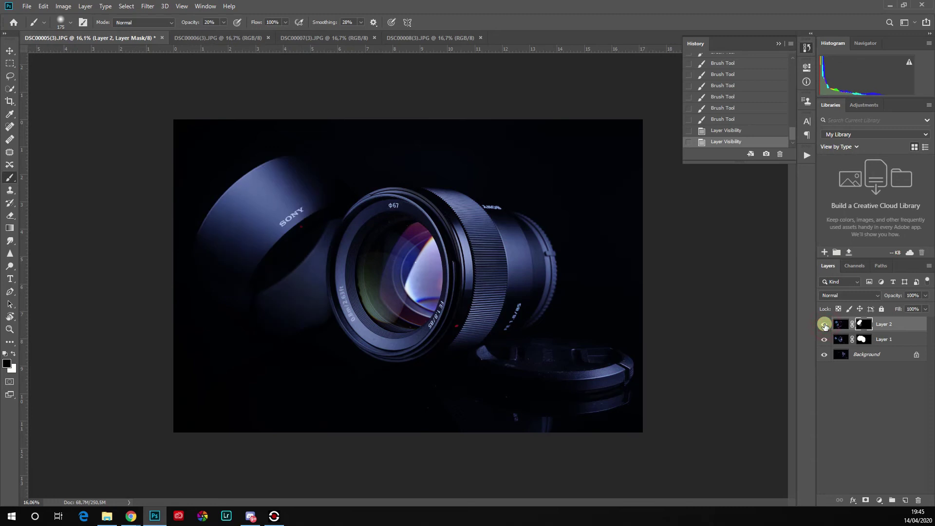
left_click(825, 326)
left_click(825, 326)
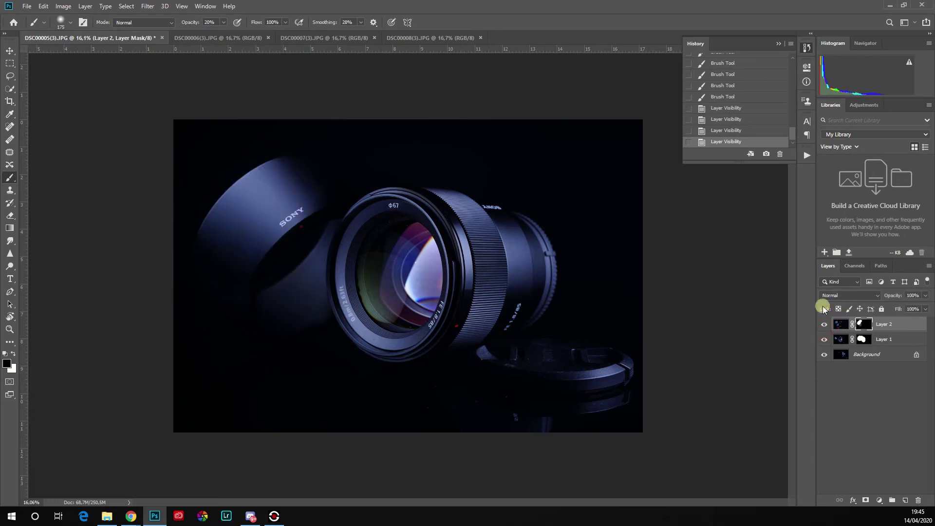
- Review the DSC00007 and DSC00006 source exposures against the composite, ending on the DSC00005 document
left_click(296, 37)
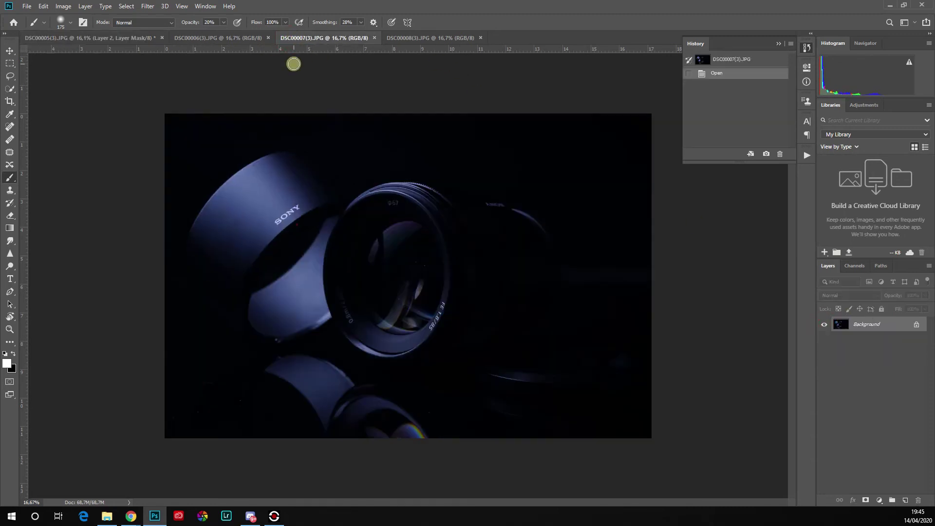
key("v")
left_click(224, 38)
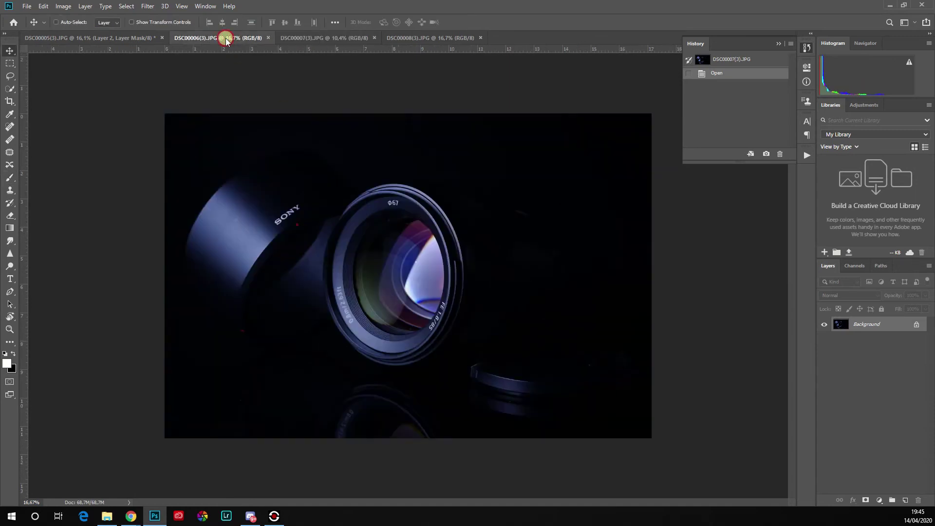
left_click(165, 39)
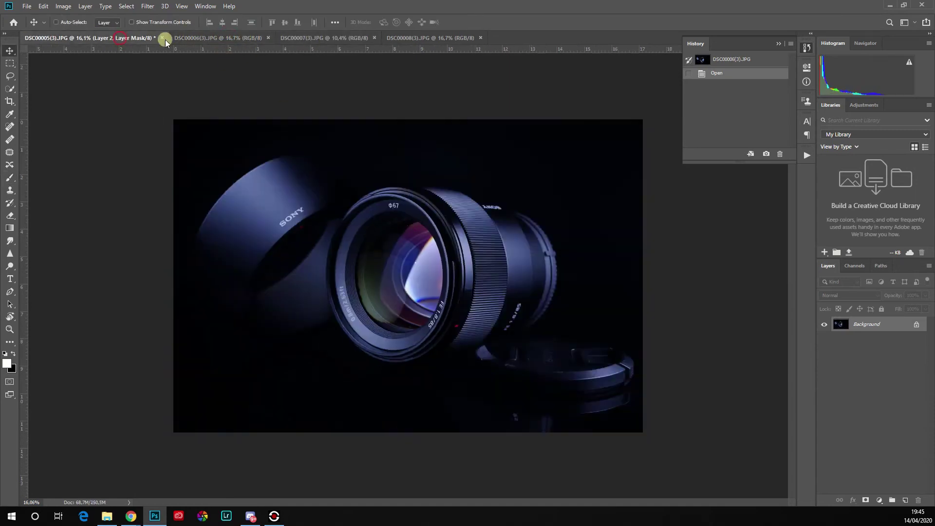
left_click(208, 38)
left_click(122, 39)
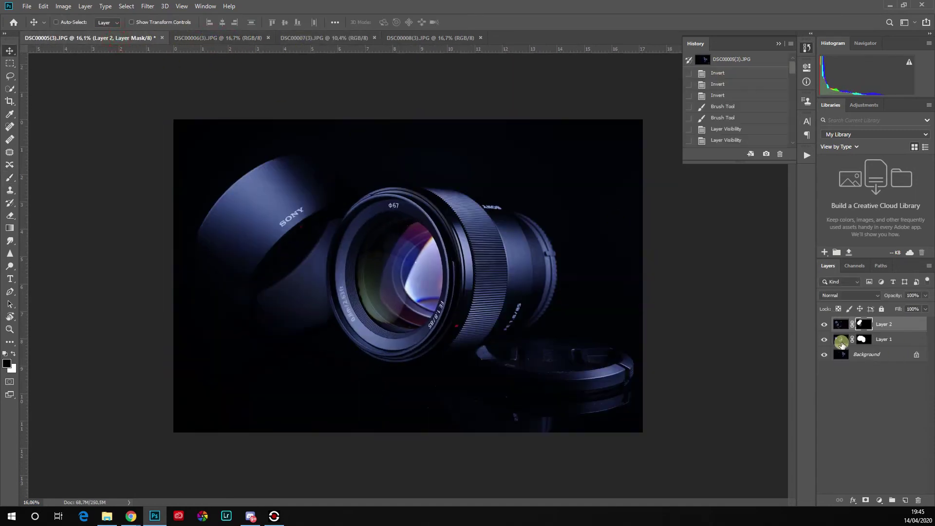
- Check what Layer 1 and Layer 2 each contribute by toggling their visibility, leaving both visible
left_click(825, 340)
left_click(825, 340)
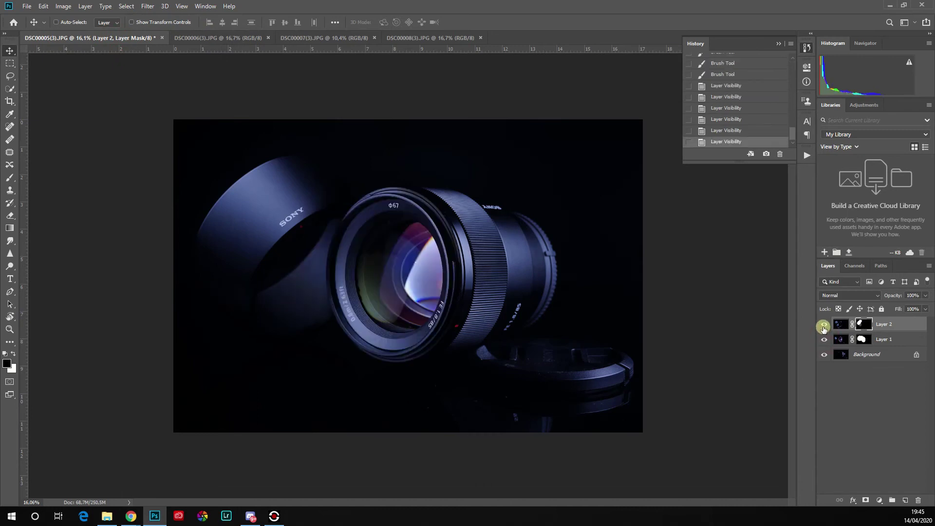
left_click(825, 325)
left_click(824, 325)
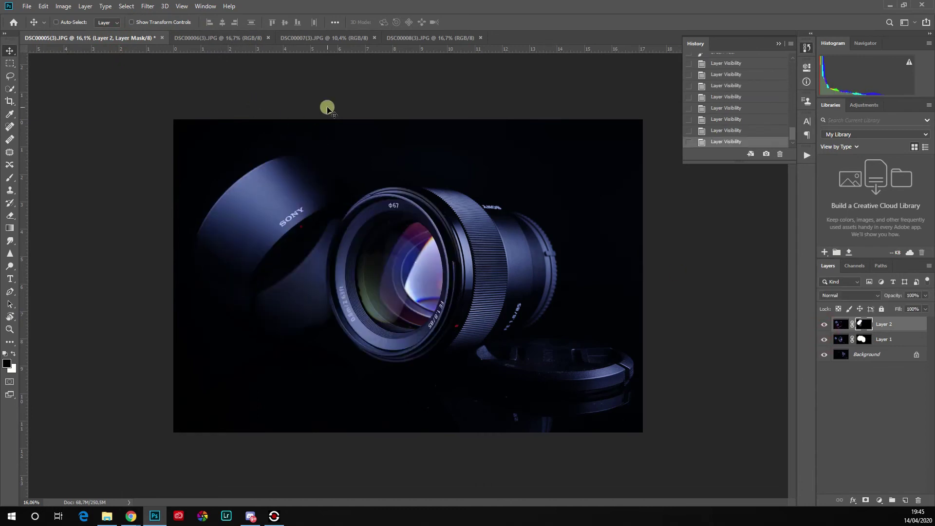
- Compare the DSC00008 exposure with the DSC00005 composite by switching between the two documents, ending on the composite
left_click(427, 38)
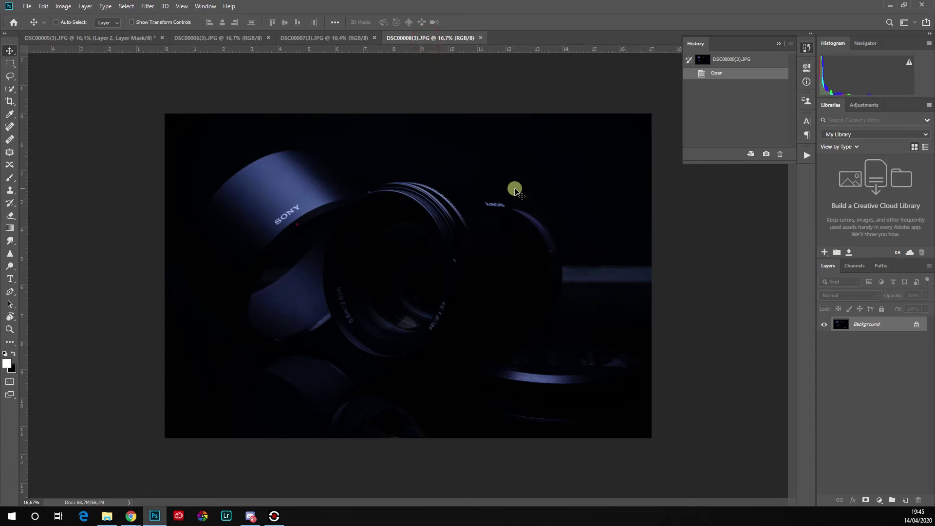
left_click(71, 39)
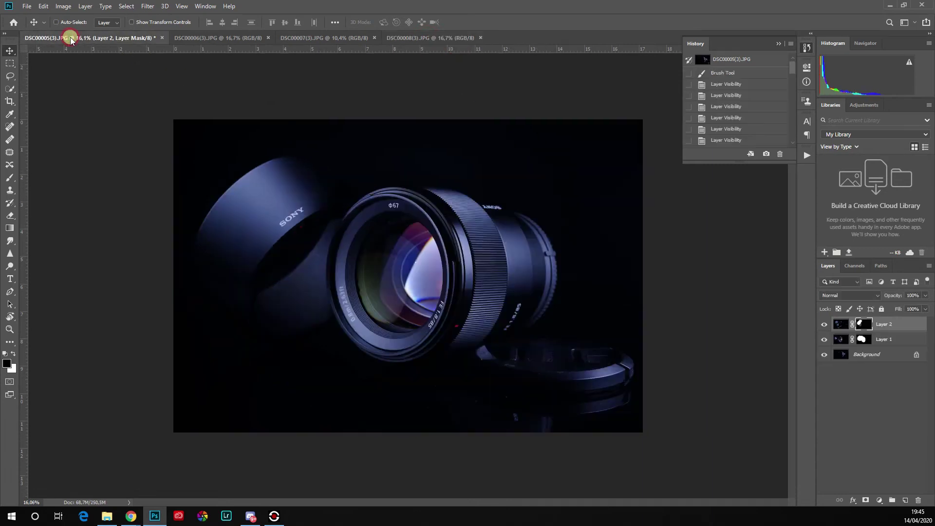
left_click(444, 39)
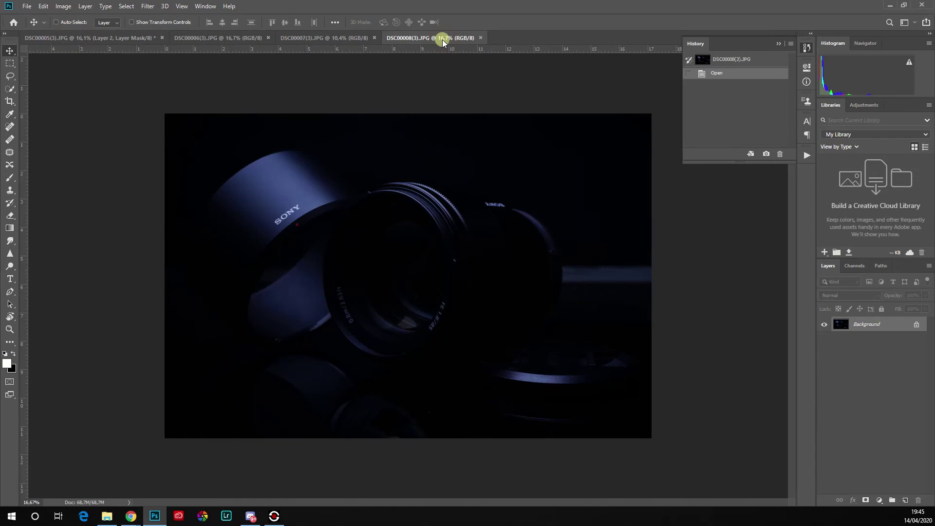
left_click(68, 40)
left_click(418, 43)
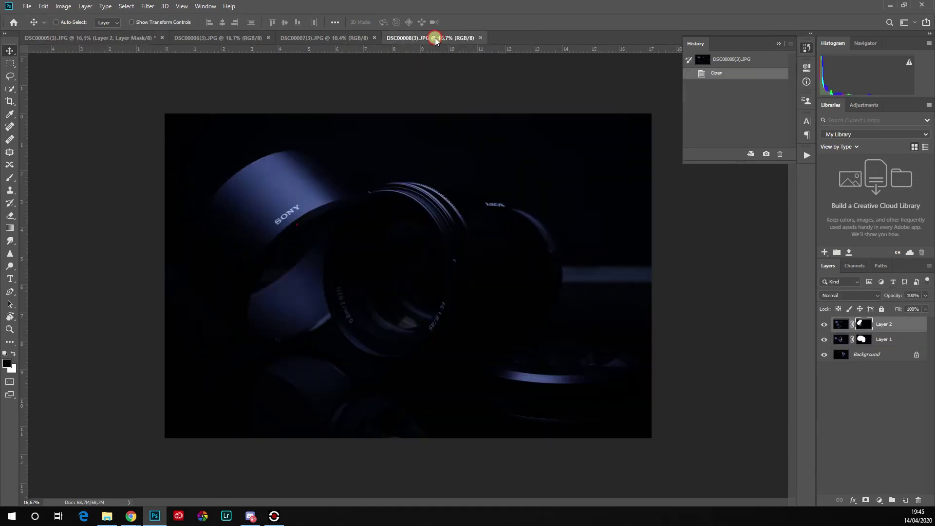
left_click(84, 38)
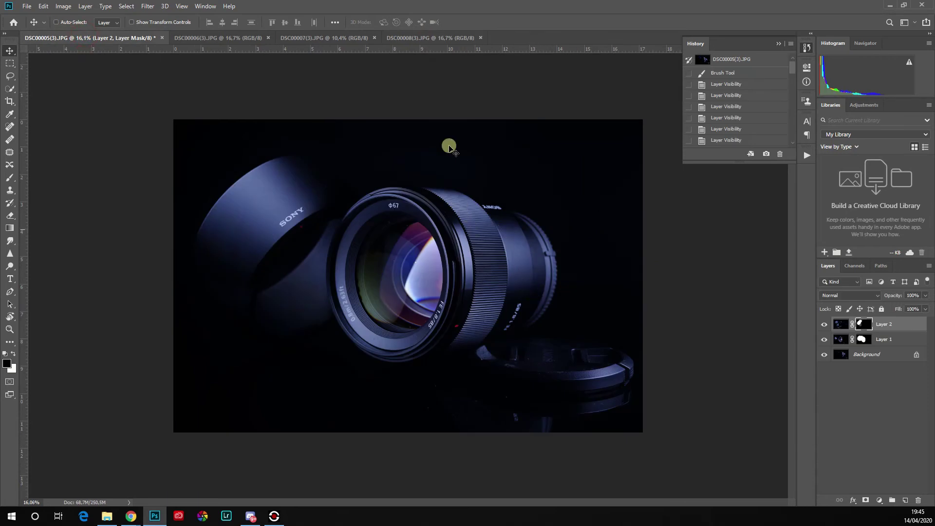
- Bring the DSC00008 image into the DSC00005 document as a new top layer and align it with the canvas using Free Transform
left_click(424, 38)
mouse_move(410, 252)
left_mouse_down()
mouse_move(79, 37)
mouse_move(386, 200)
mouse_move(425, 248)
left_mouse_up()
left_click_drag(263, 159, 292, 241)
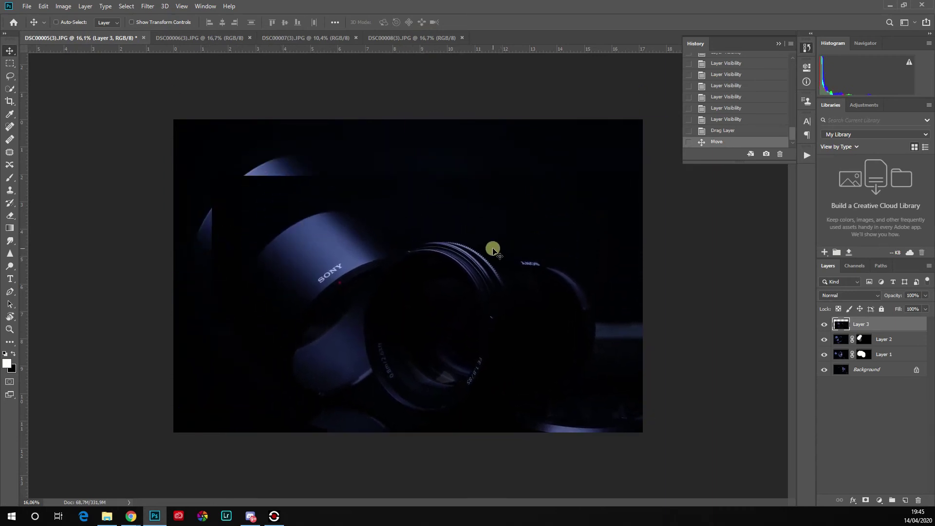
key("ctrl")
key("ctrl")
key("ctrl+t")
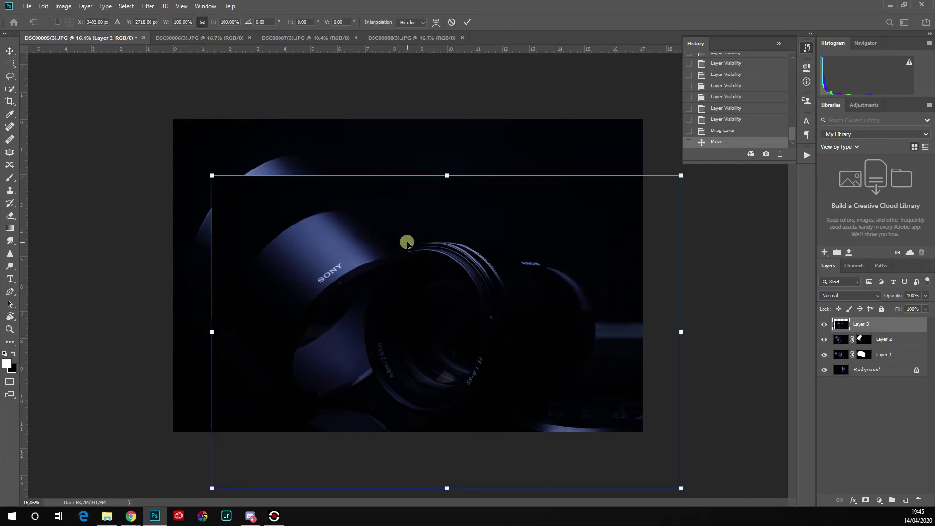
left_click_drag(395, 244, 354, 188)
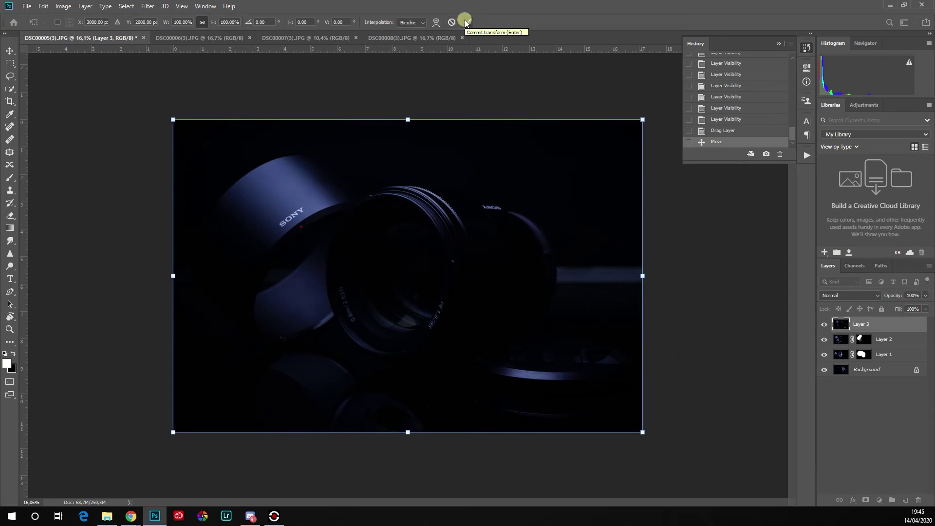
left_click(465, 22)
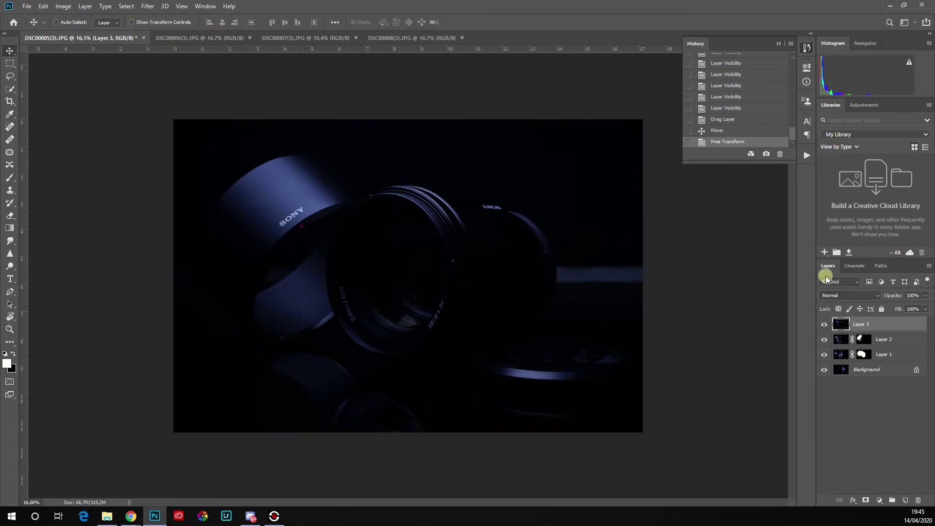
- Compare the composite with and without Layer 3 at 100% opacity, leaving the layer visible
mouse_move(892, 295)
left_mouse_down()
mouse_move(874, 298)
mouse_move(902, 298)
left_mouse_up()
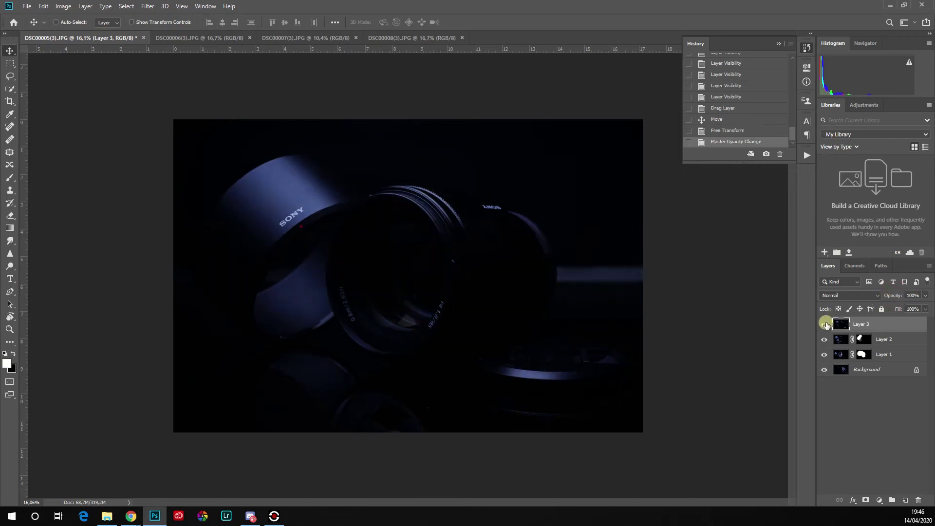
left_click(825, 324)
left_click(825, 325)
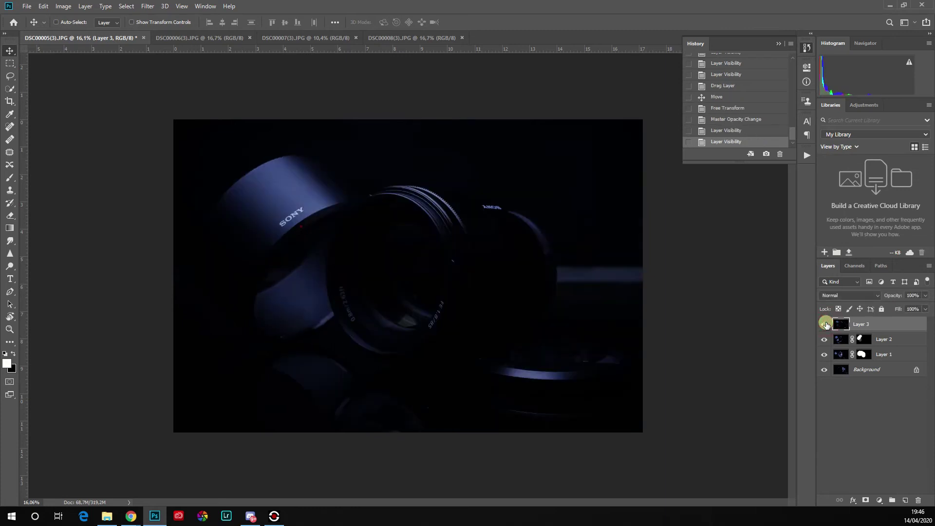
left_click(826, 324)
left_click(825, 324)
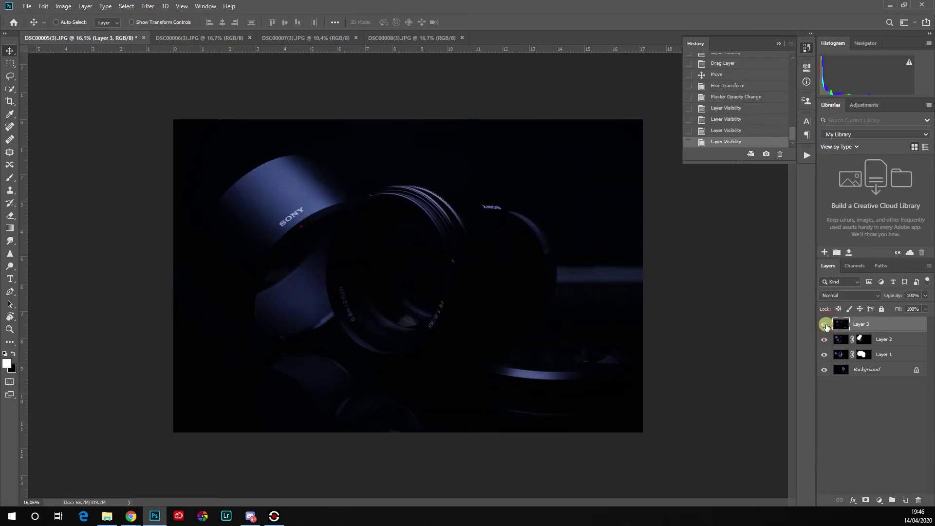
left_click(825, 324)
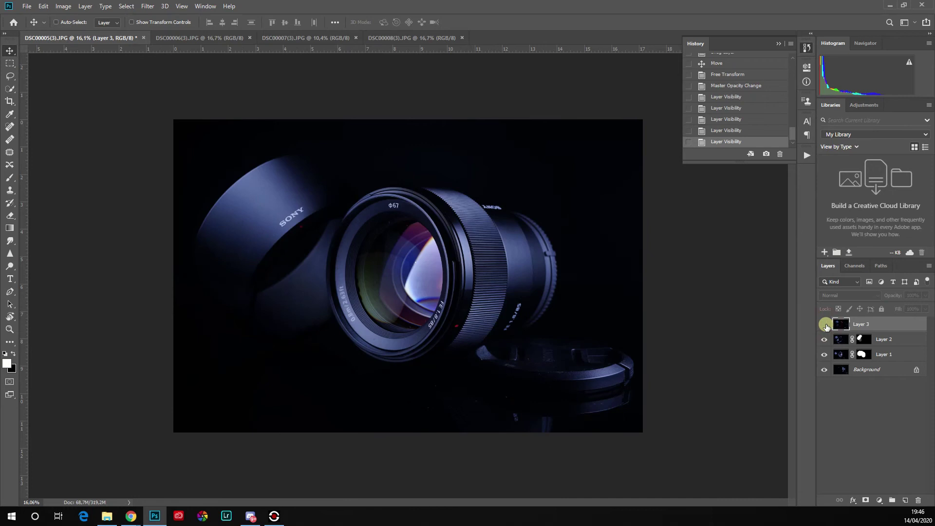
left_click(825, 325)
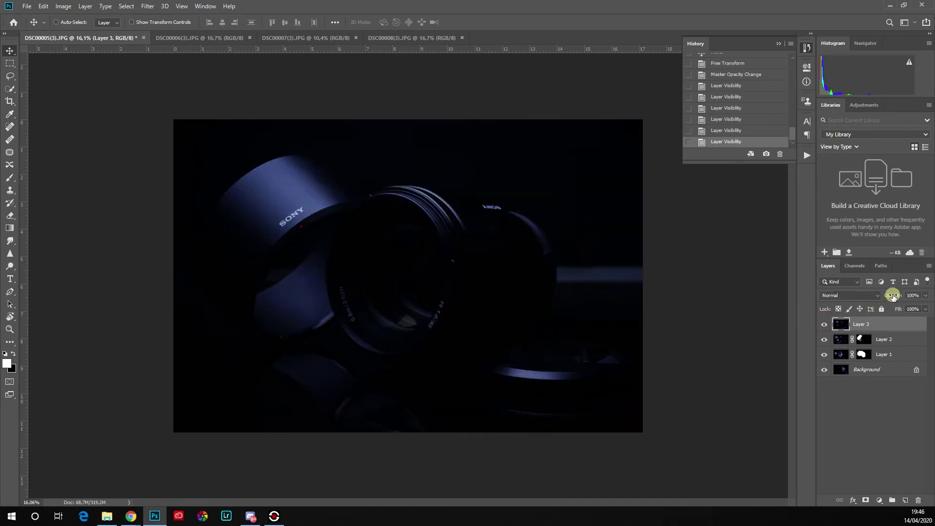
- Set Layer 3's opacity to 79% and give it an inverted, fully black layer mask
left_click_drag(892, 296, 881, 299)
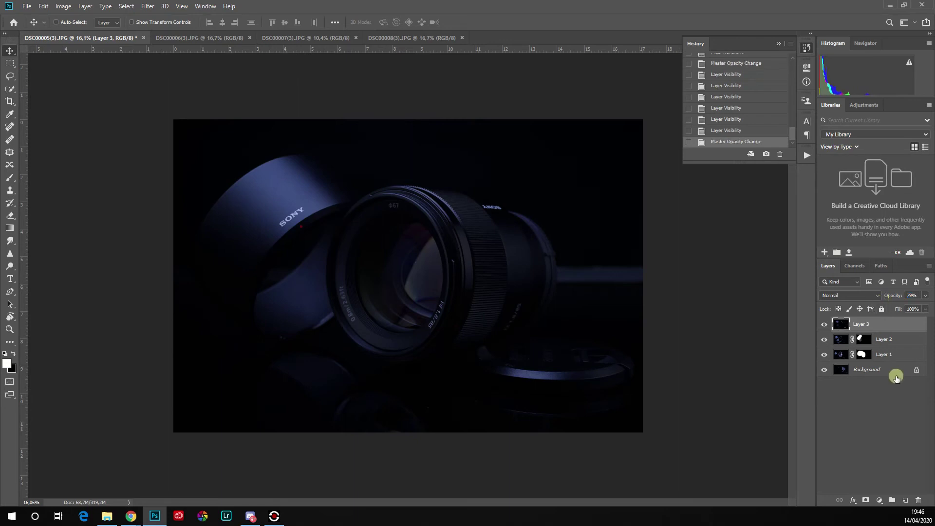
left_click(867, 501)
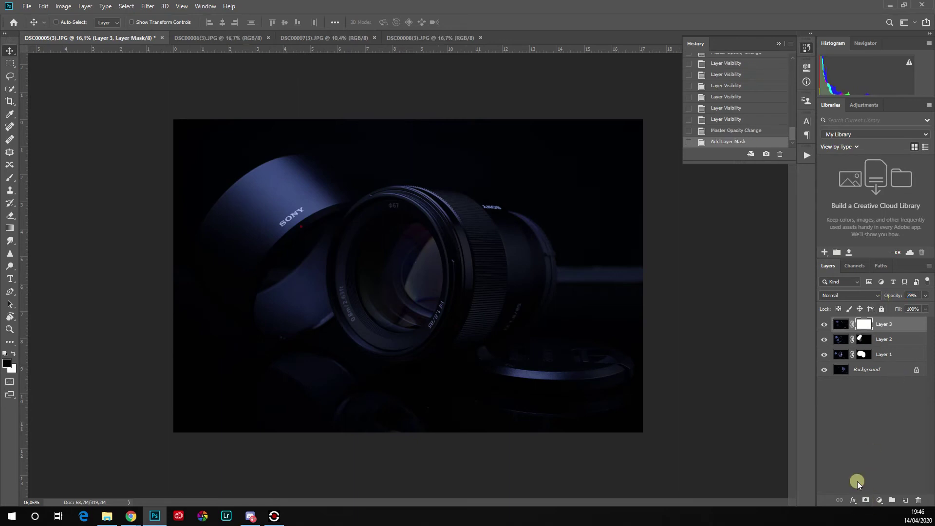
key("ctrl+i")
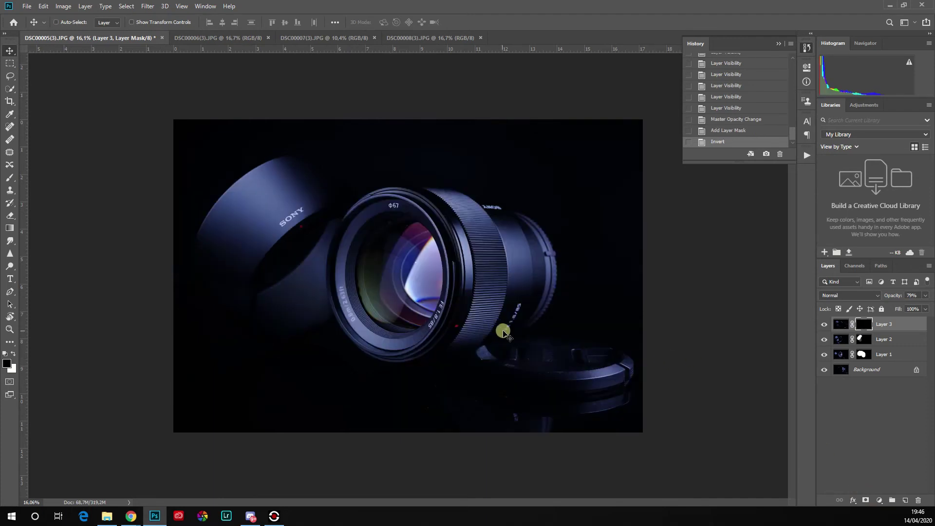
- Paint white with the 500 px brush over the lens cap on Layer 3's mask to reveal the new exposure there
key("b")
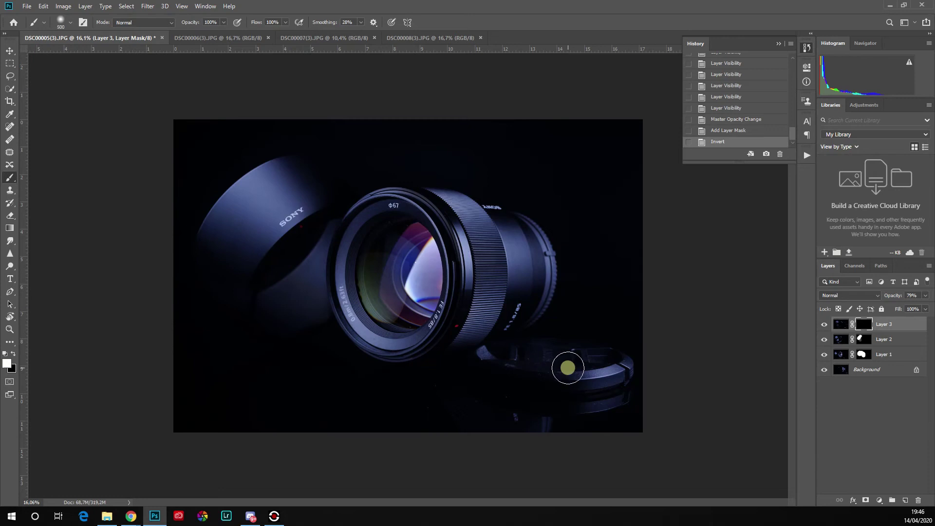
mouse_move(568, 368)
left_mouse_down()
mouse_move(505, 363)
mouse_move(604, 364)
mouse_move(546, 360)
mouse_move(517, 375)
mouse_move(510, 365)
mouse_move(515, 377)
mouse_move(607, 366)
mouse_move(578, 454)
mouse_move(613, 449)
mouse_move(630, 385)
mouse_move(524, 381)
left_mouse_up()
scroll(577, 453, "up", 4)
scroll(578, 453, "up", 3)
mouse_move(595, 334)
left_mouse_down()
mouse_move(532, 333)
mouse_move(549, 345)
mouse_move(617, 323)
mouse_move(661, 360)
mouse_move(499, 330)
mouse_move(513, 323)
mouse_move(398, 327)
mouse_move(428, 336)
mouse_move(714, 345)
mouse_move(675, 393)
mouse_move(548, 449)
mouse_move(447, 448)
mouse_move(415, 438)
mouse_move(555, 445)
left_mouse_up()
scroll(653, 438, "down", 3)
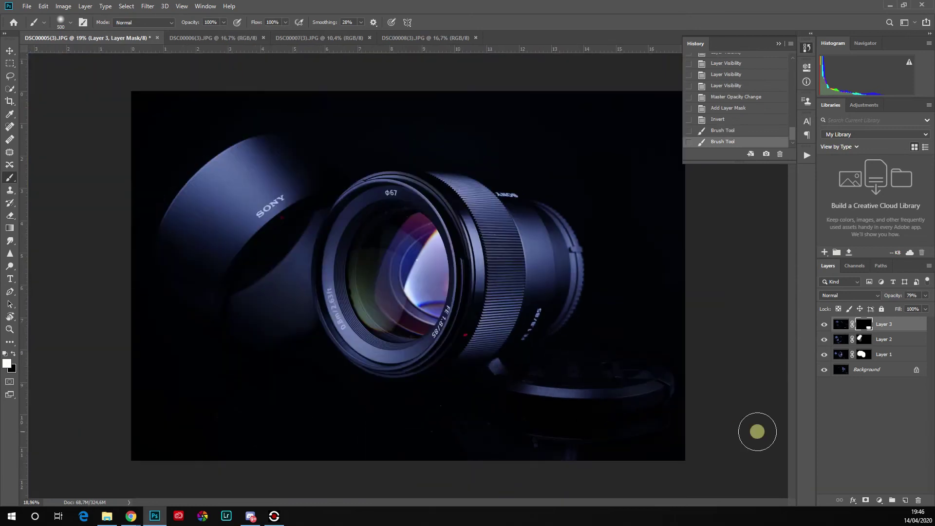
- Examine the lens cap close up with and without Layer 3, leaving Layer 3 hidden
left_click(824, 326)
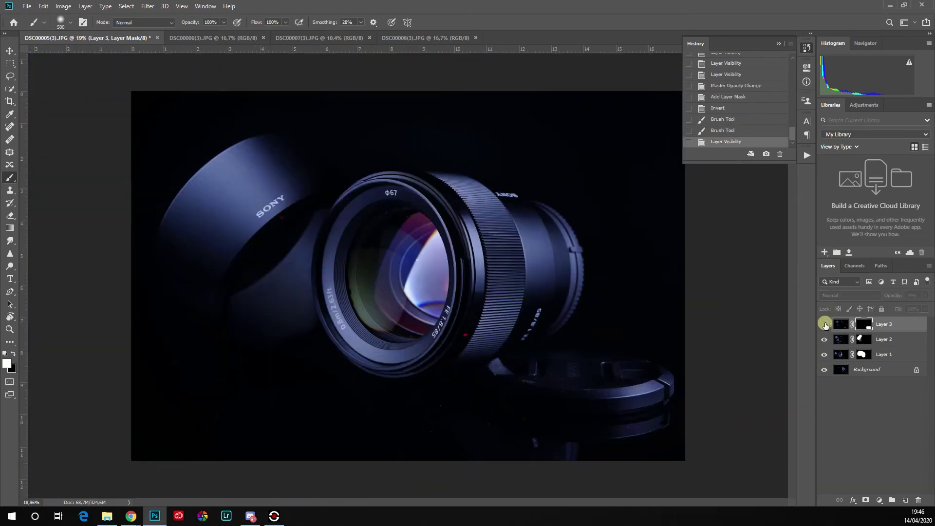
left_click(825, 325)
left_click(825, 325)
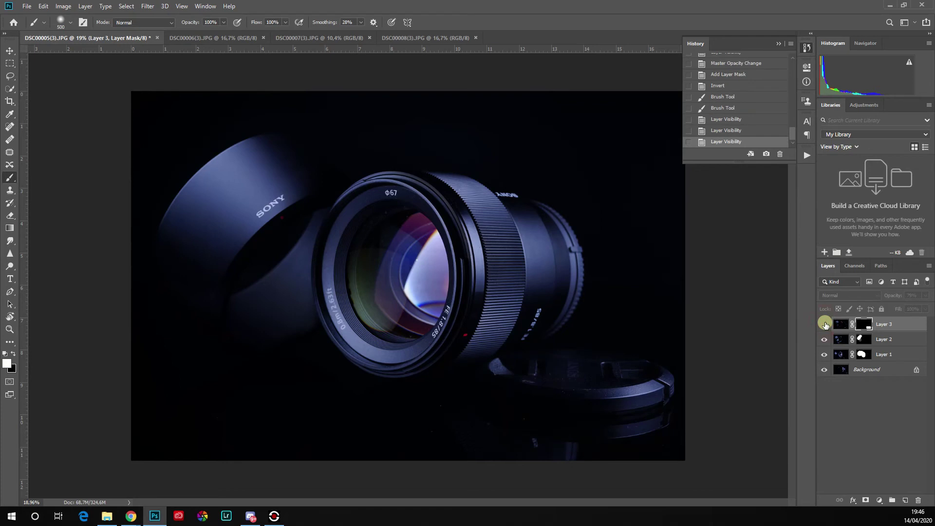
key("v")
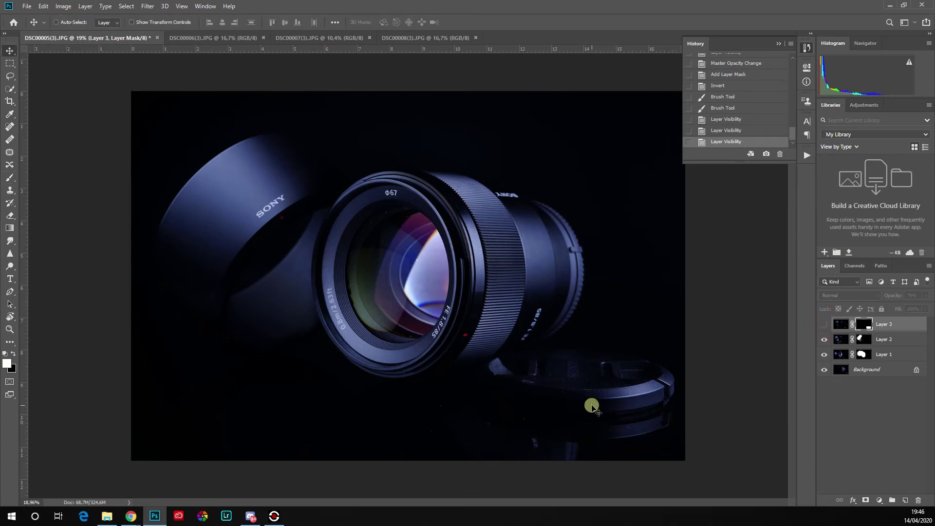
scroll(591, 388, "up", 5)
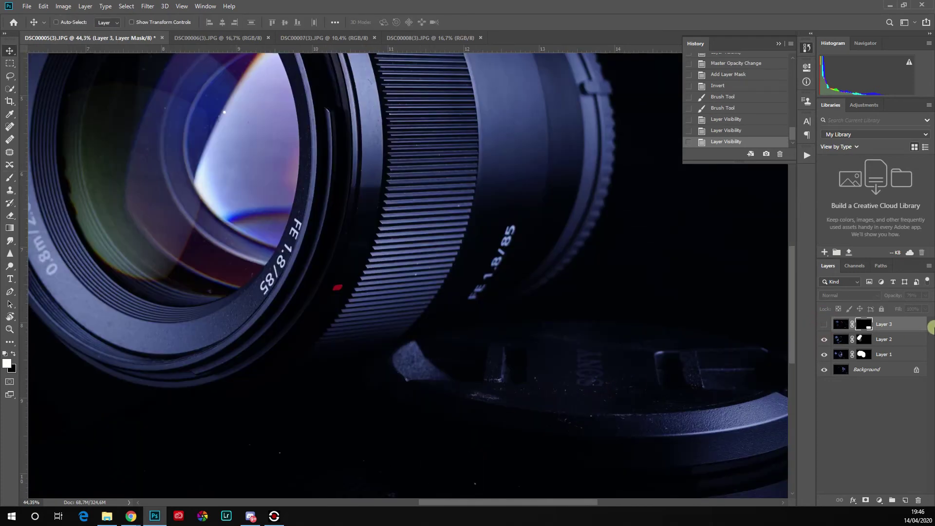
left_click(825, 325)
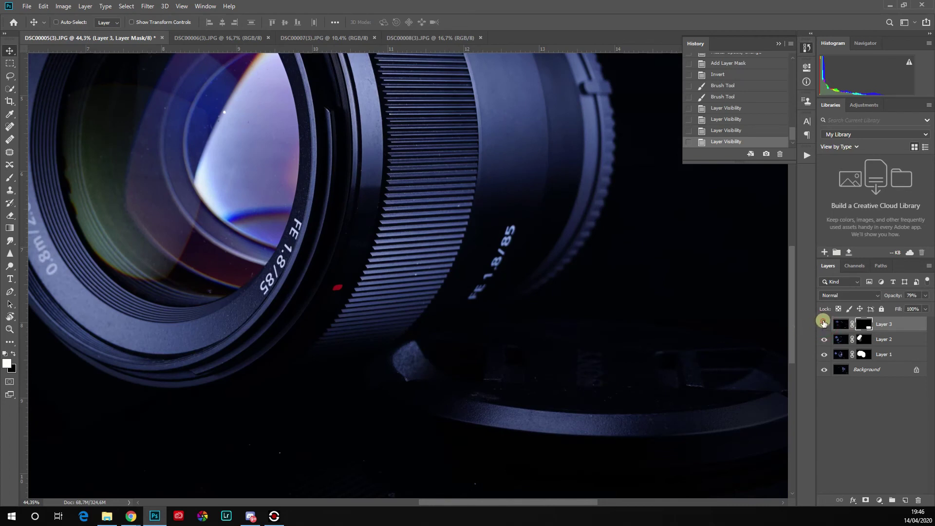
left_click(824, 323)
- Delete Layer 3 from the composite
left_click(888, 325)
key("Delete")
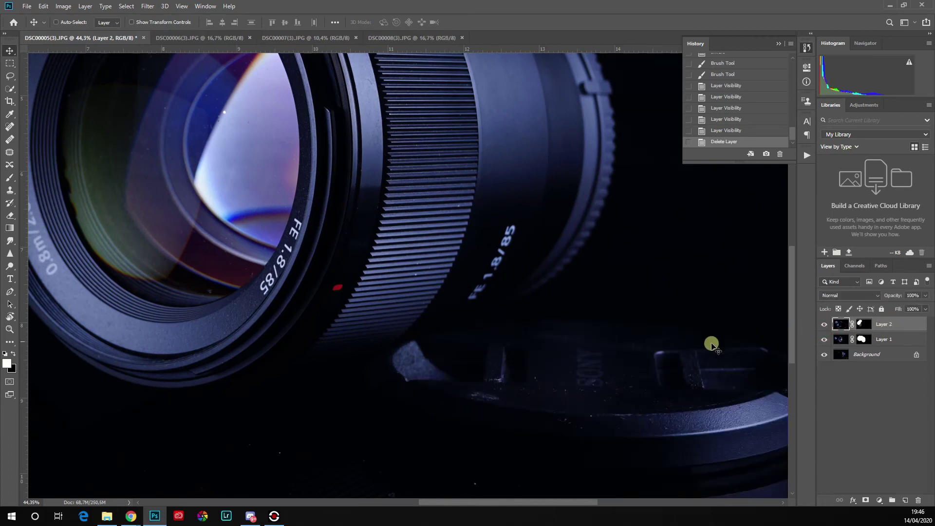
scroll(546, 376, "down", 2)
scroll(546, 376, "down", 2)
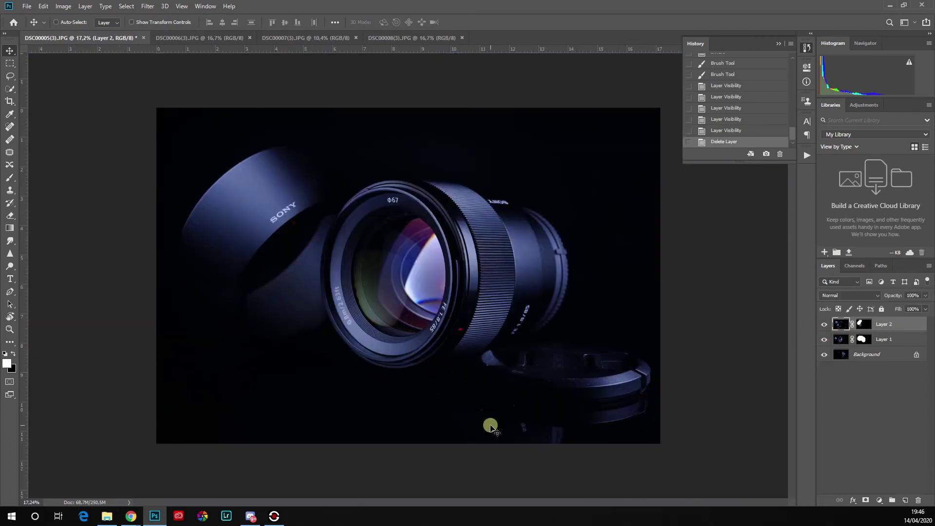
scroll(449, 407, "down", 3)
scroll(403, 370, "up", 3)
- Review the DSC00006, DSC00007 and DSC00008 source exposures against the composite, ending on the DSC00005 document
left_click(299, 38)
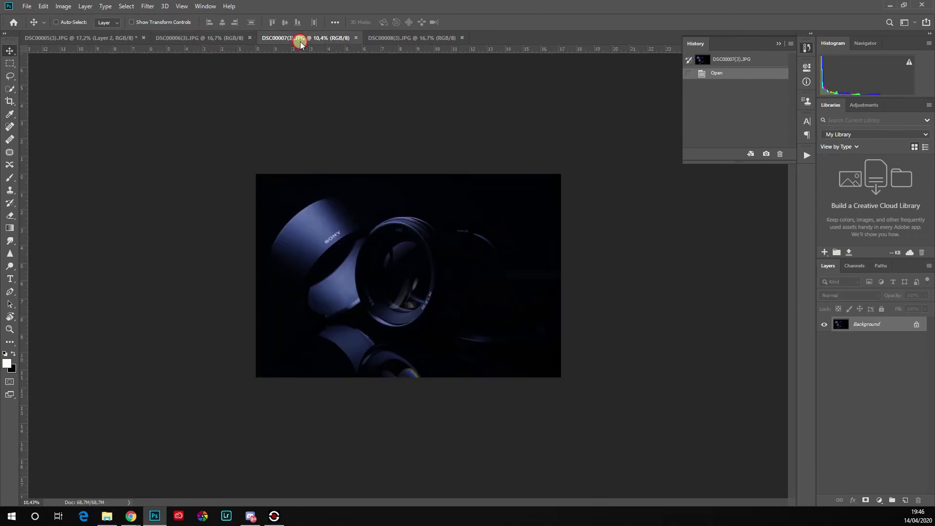
left_click(403, 39)
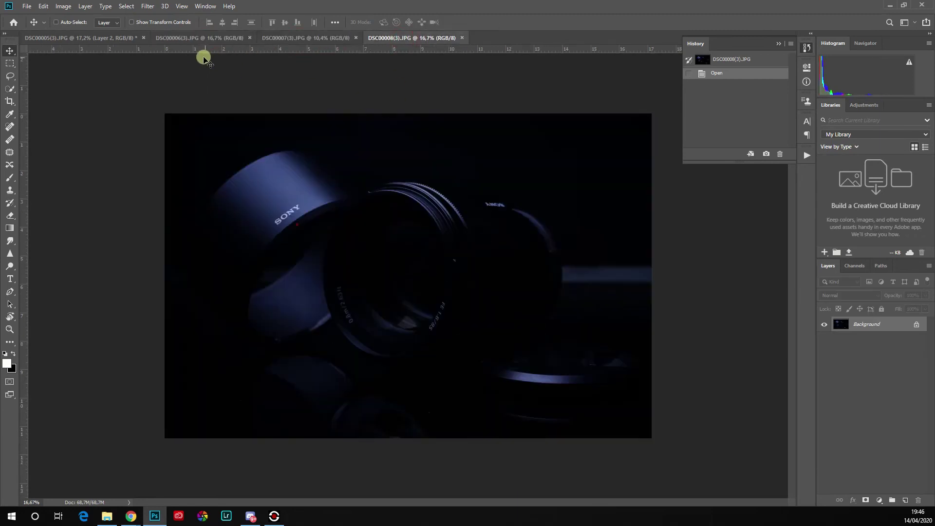
left_click(178, 39)
left_click(72, 38)
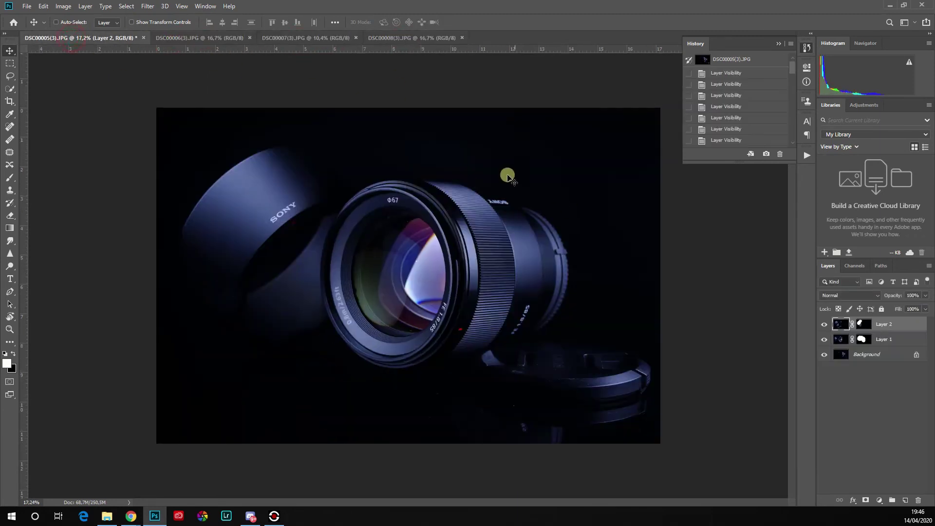
left_click(200, 38)
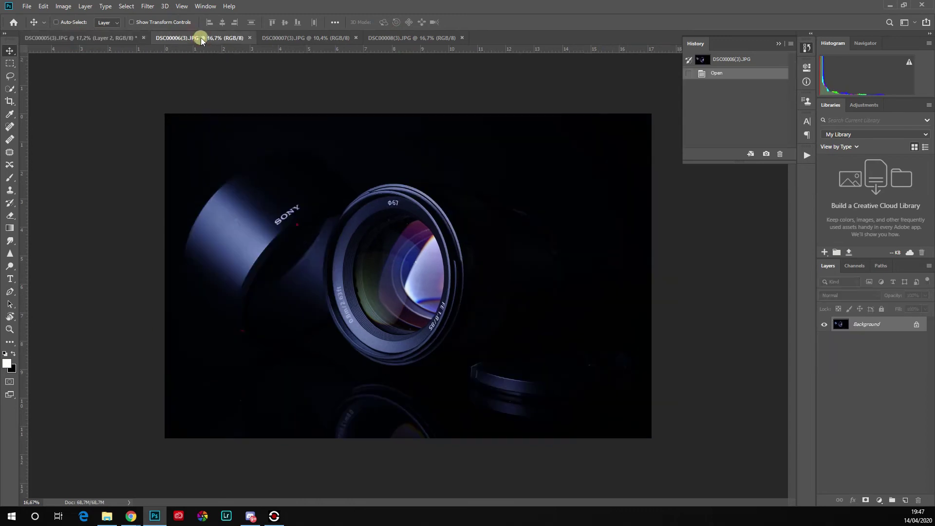
left_click(298, 39)
left_click(384, 42)
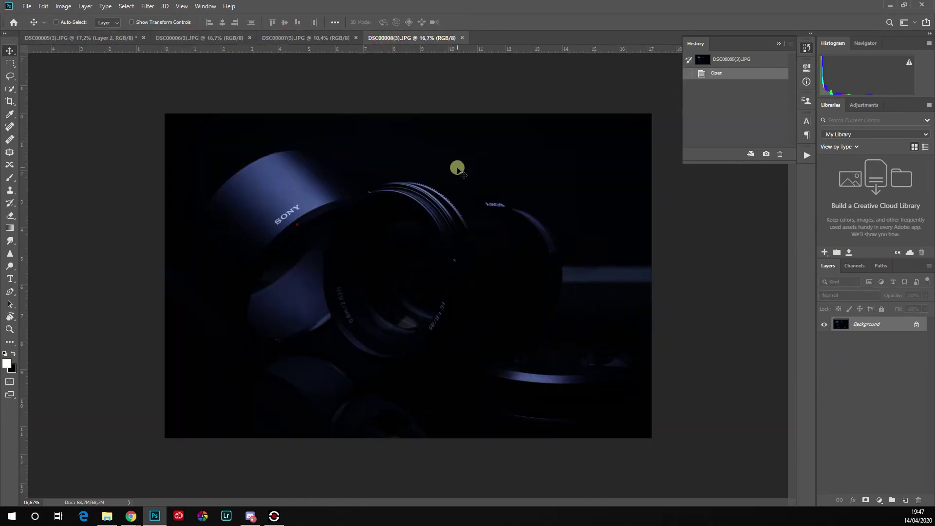
left_click(85, 40)
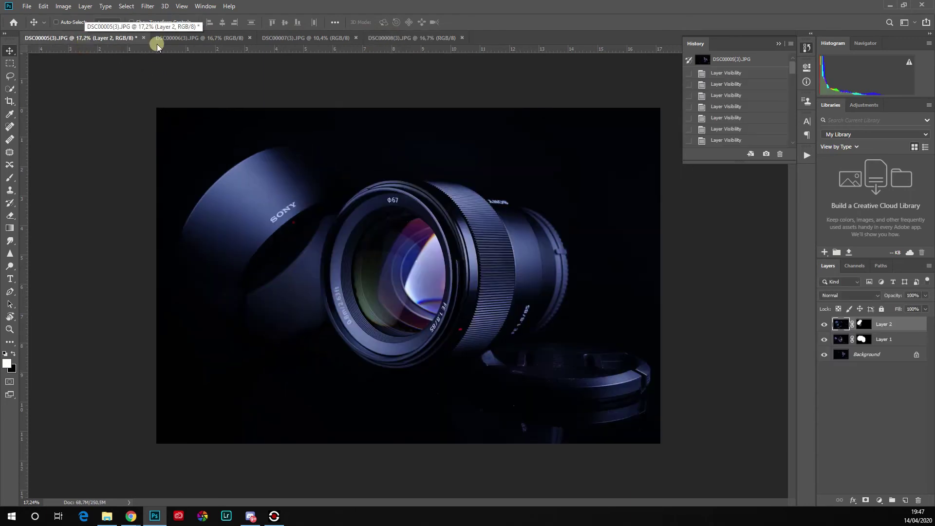
- Add the DSC00008 image to the DSC00005 composite again as a top layer and align it exactly with the canvas using Free Transform
left_click(395, 38)
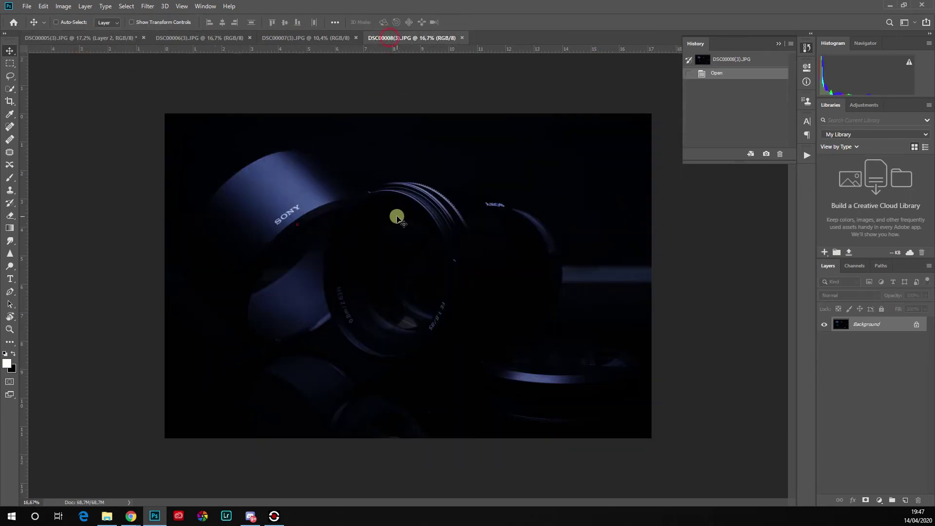
mouse_move(395, 215)
left_mouse_down()
mouse_move(73, 38)
mouse_move(134, 84)
mouse_move(387, 202)
left_mouse_up()
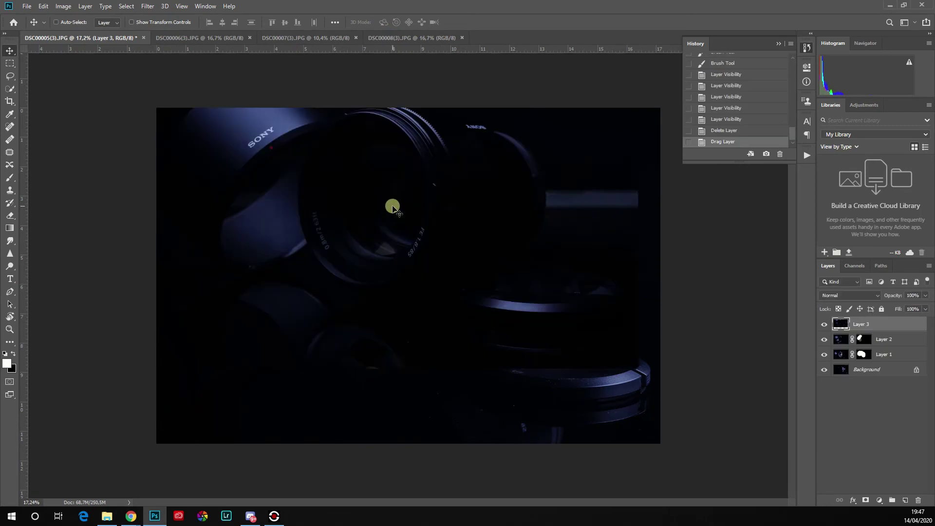
key("ctrl+t")
left_click_drag(445, 217, 448, 252)
left_click(469, 21)
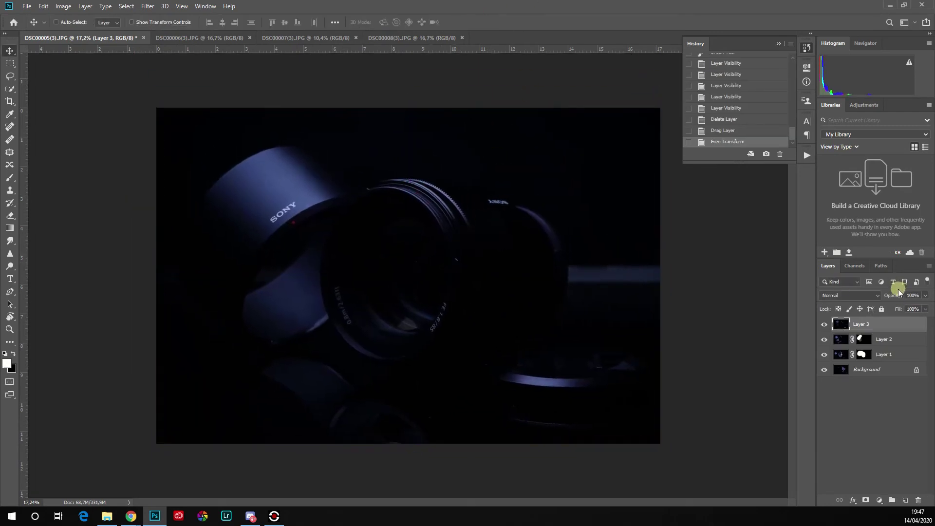
- Compare Layer 3 with the layers beneath by varying its opacity, return it to 100%, and hide it with an inverted black layer mask
left_click_drag(897, 295, 927, 298)
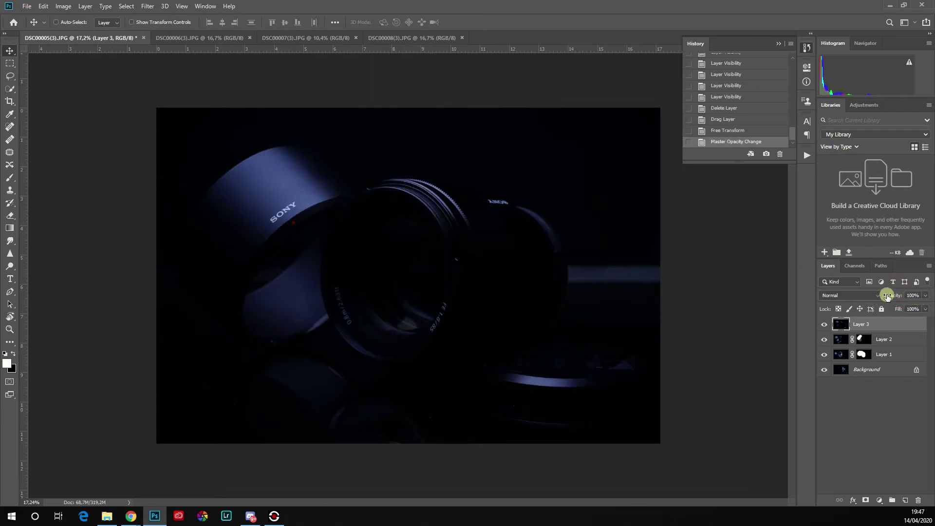
left_click_drag(895, 296, 934, 295)
left_click(866, 501)
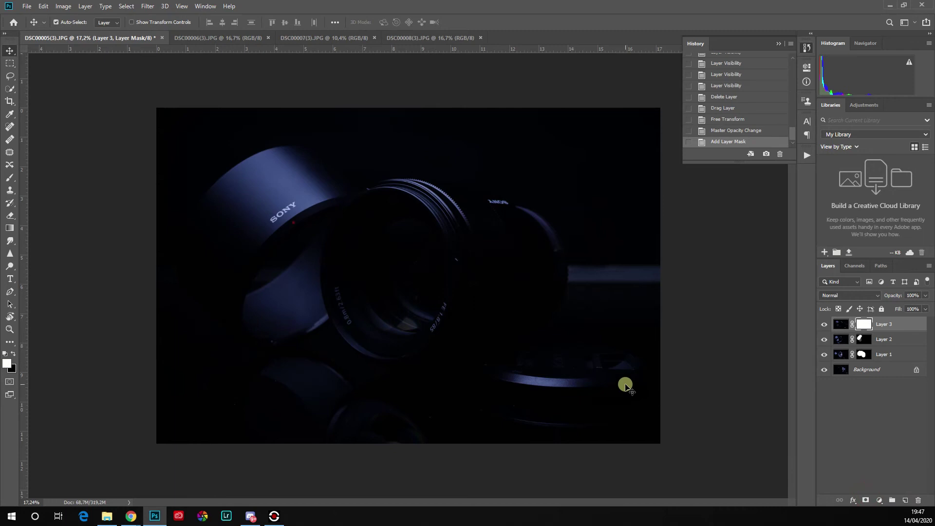
key("ctrl+i")
- Reveal Layer 3 along the upper edge of the lens barrel by painting white on its mask with a soft 500 px brush
key("b")
scroll(429, 182, "up", 4)
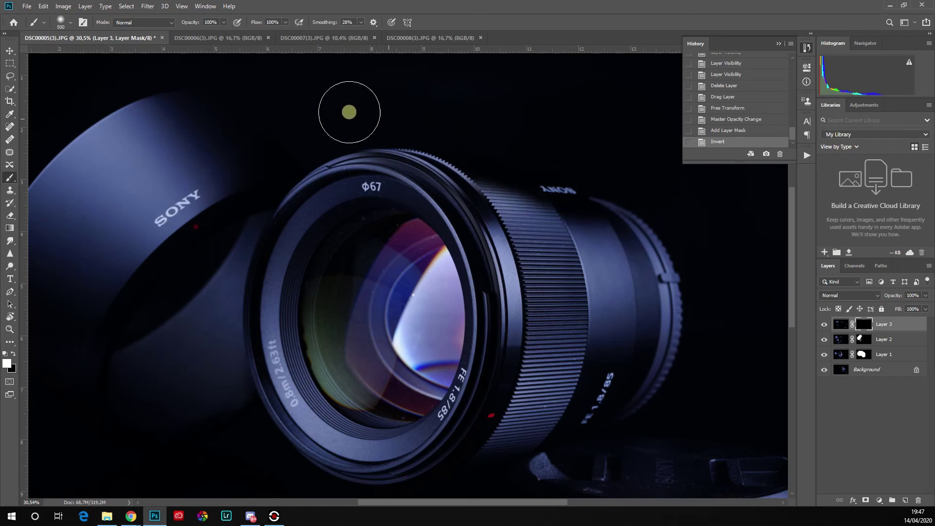
mouse_move(343, 126)
left_mouse_down()
mouse_move(476, 135)
mouse_move(513, 158)
mouse_move(684, 185)
left_mouse_up()
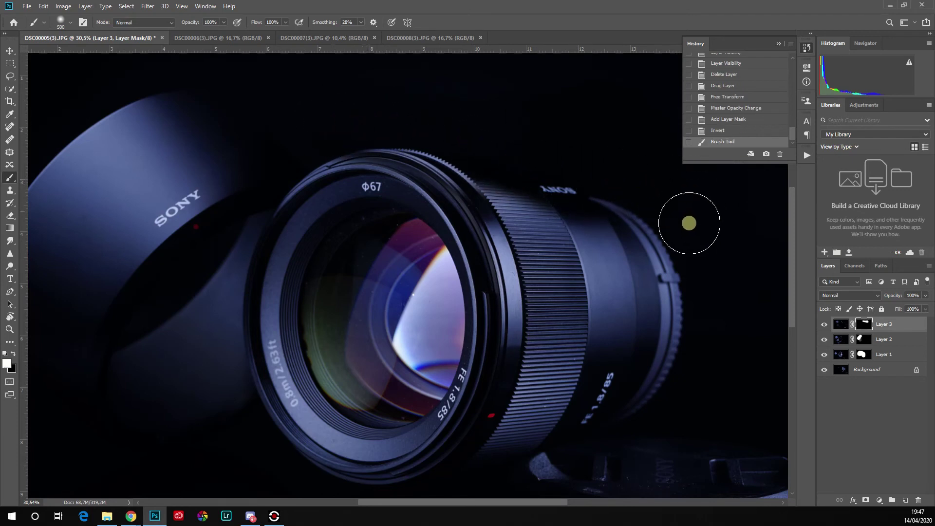
- Paint black on Layer 3's mask over the background above the lens barrel with a soft 1600 px brush at 10% hardness
key("x")
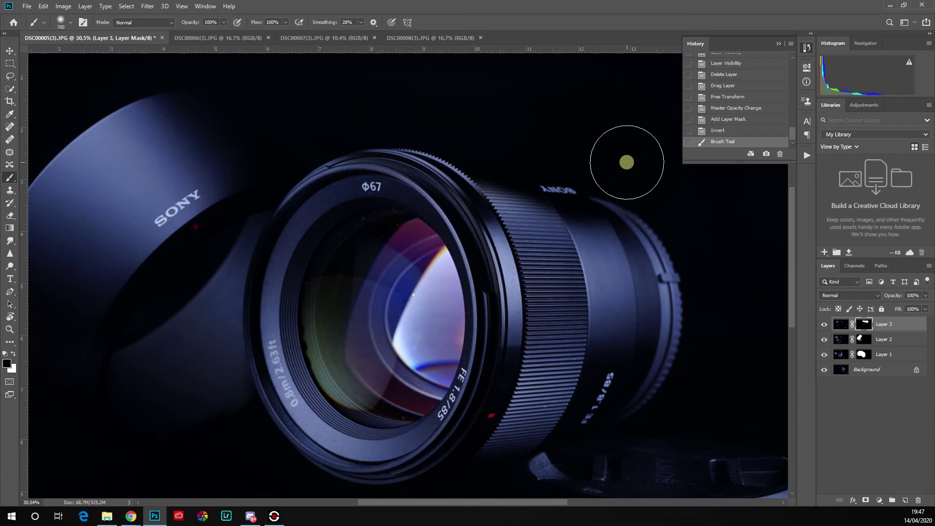
key("bracketright")
key("bracketright")
key("bracketright")
key("bracketright")
key("bracketright")
key("bracketright")
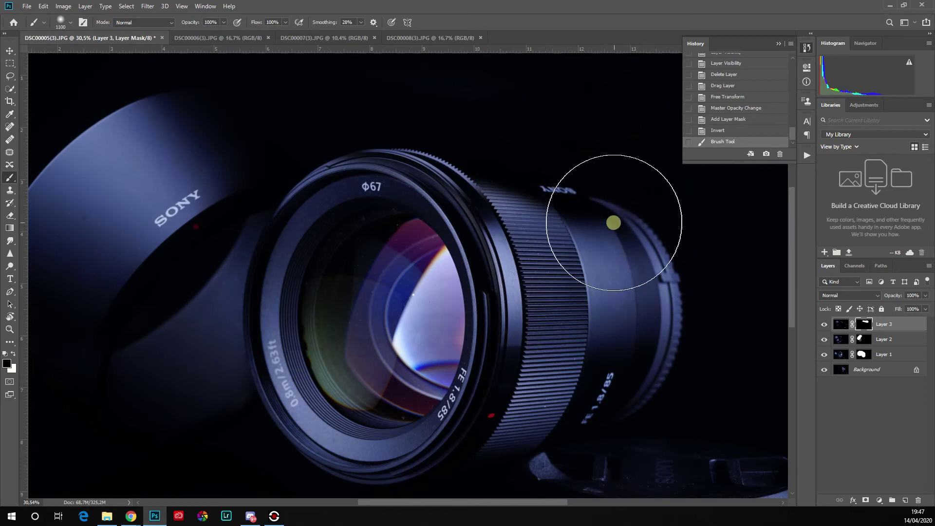
right_click(613, 220)
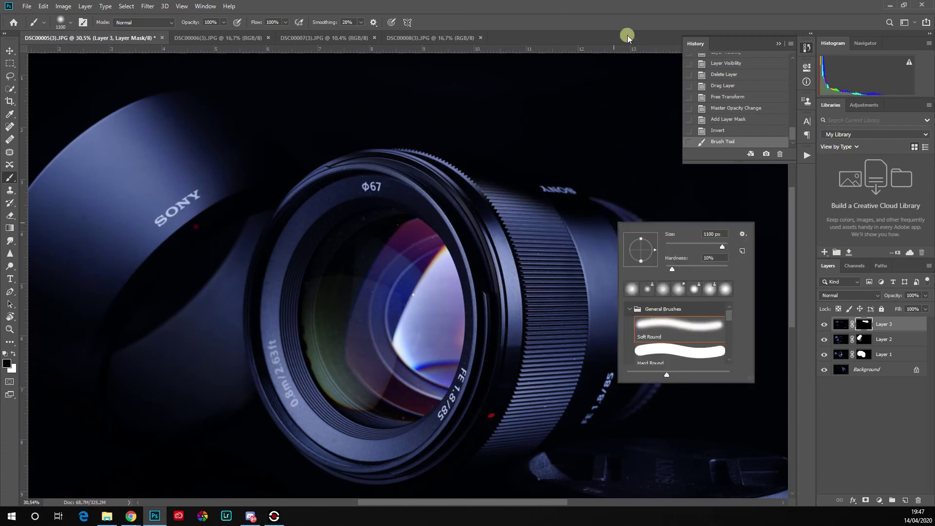
left_click(623, 21)
left_click_drag(611, 146, 548, 180)
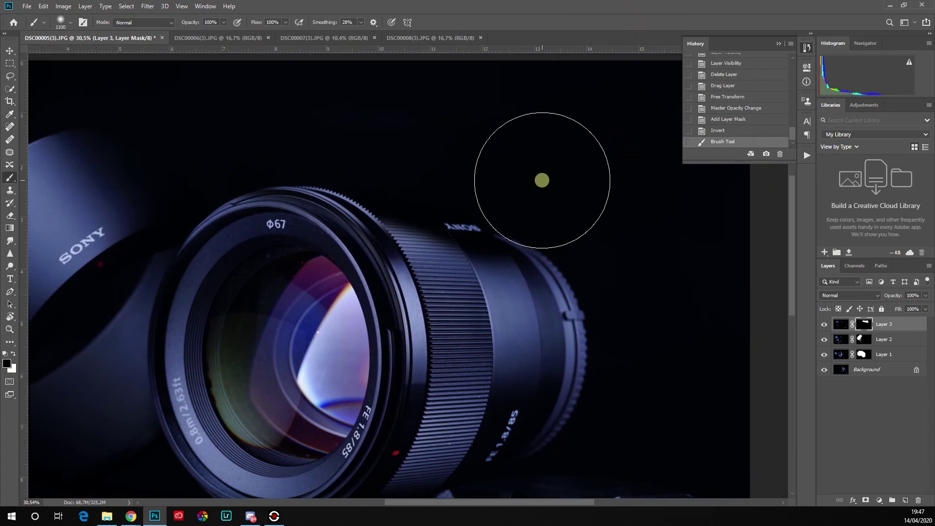
key("bracketright")
key("bracketright")
key("bracketright")
key("bracketright")
key("bracketright")
key("bracketright")
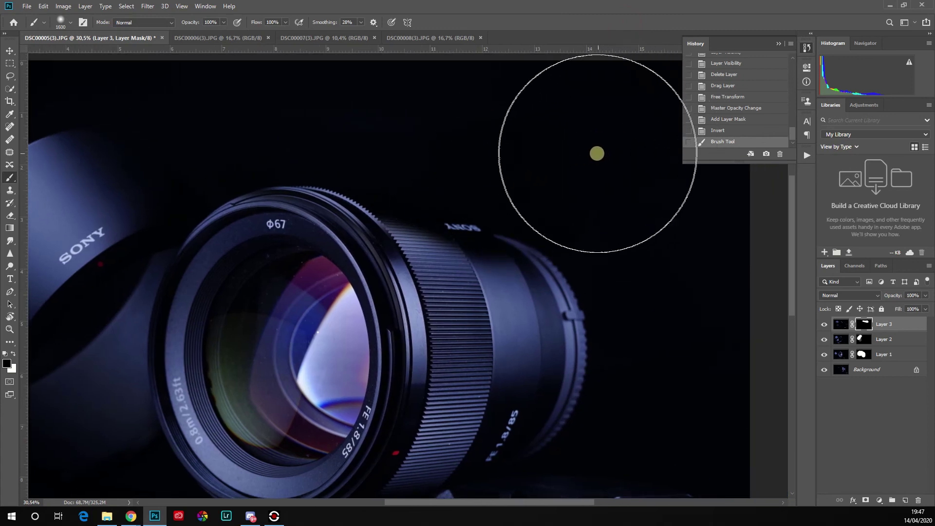
left_click_drag(558, 161, 558, 156)
- Refine Layer 3's mask above the focus ring and rear barrel with further black strokes, using soft brush sizes from 1300 to 1600 px
key("bracketleft")
key("bracketleft")
key("bracketleft")
key("bracketleft")
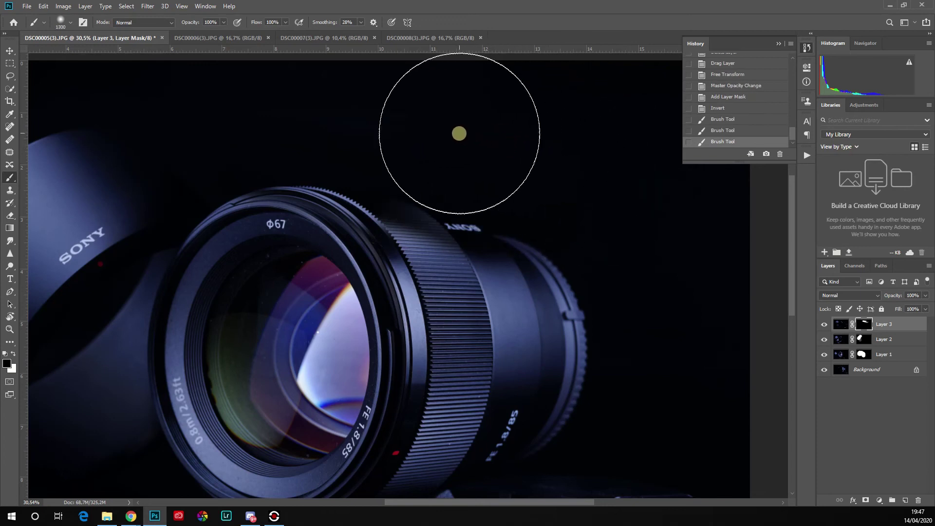
mouse_move(457, 134)
left_mouse_down()
mouse_move(444, 150)
mouse_move(564, 172)
left_mouse_up()
key("bracketright")
key("bracketright")
key("bracketright")
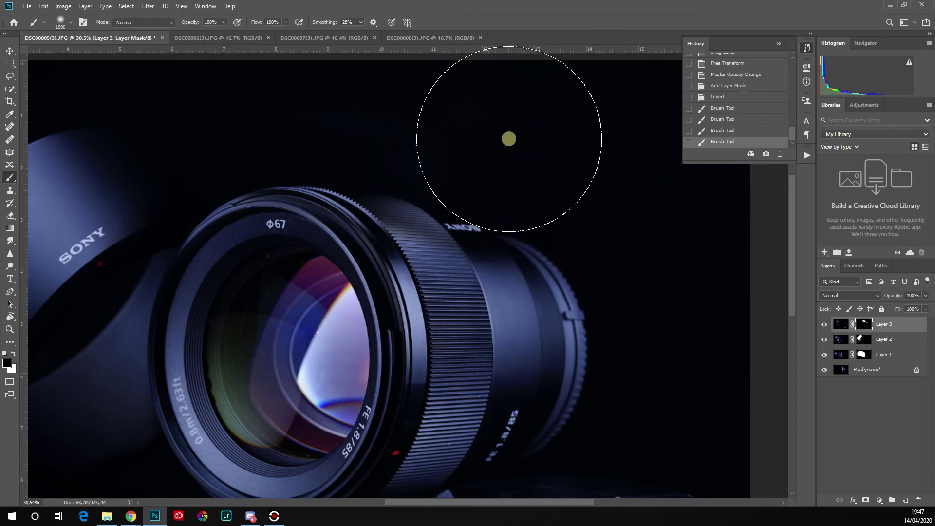
left_click_drag(508, 135, 580, 151)
key("bracketleft")
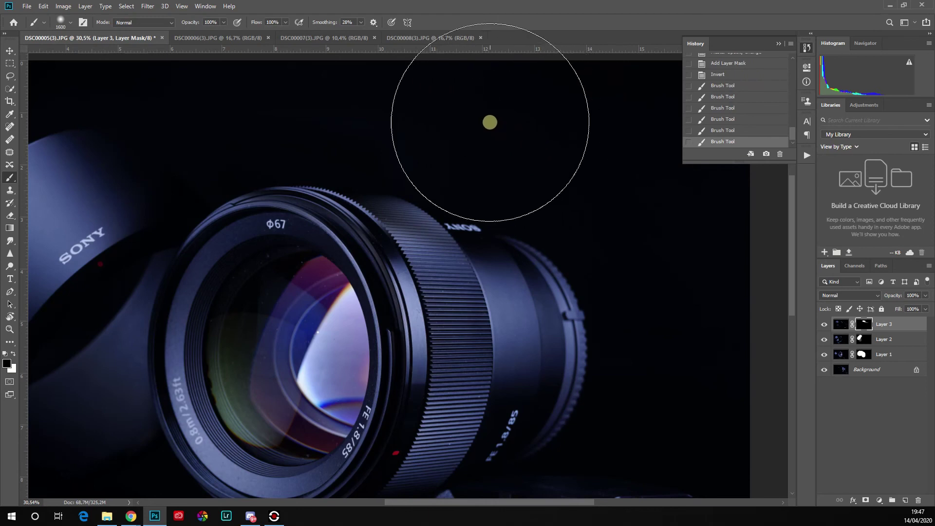
left_click_drag(487, 119, 570, 122)
key("bracketleft")
left_click_drag(418, 89, 345, 46)
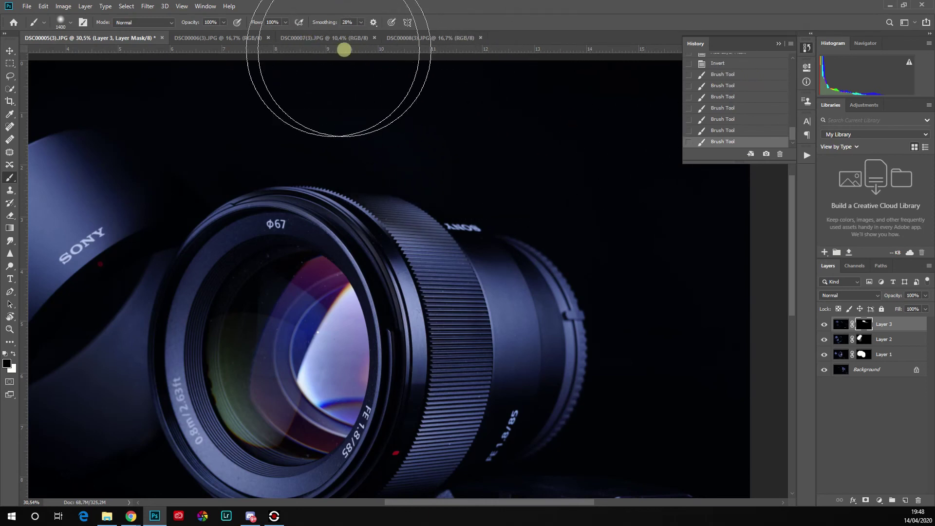
- Compare the lens barrel's upper edge with Layer 3 hidden and shown, leaving the layer visible
left_click(824, 324)
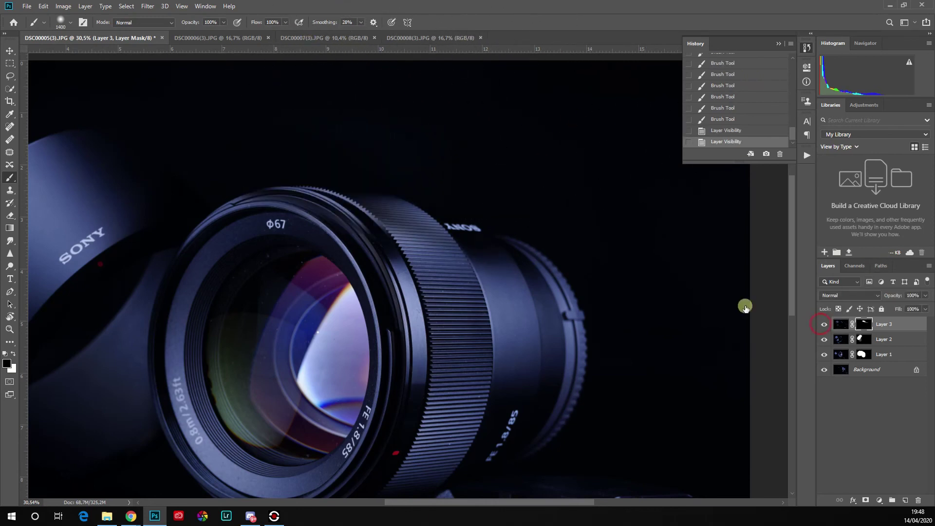
key("v")
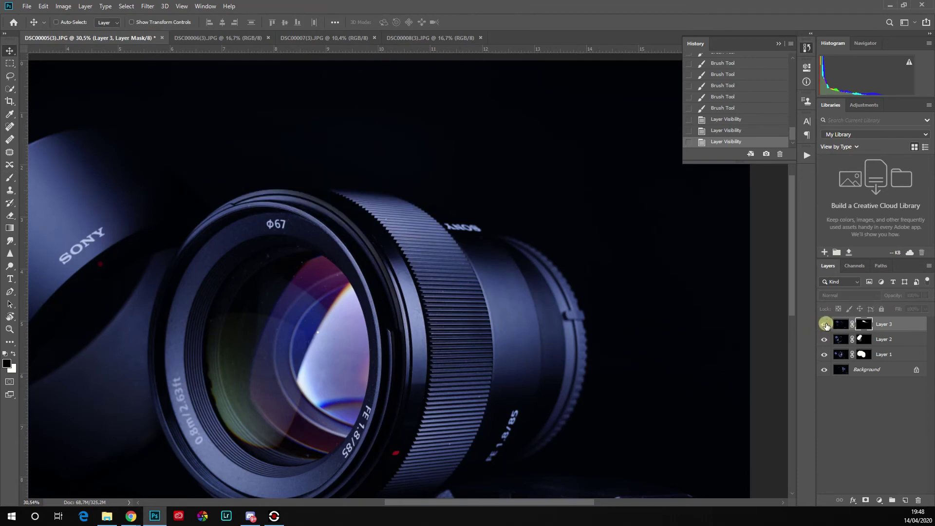
left_click(824, 324)
scroll(419, 303, "down", 6)
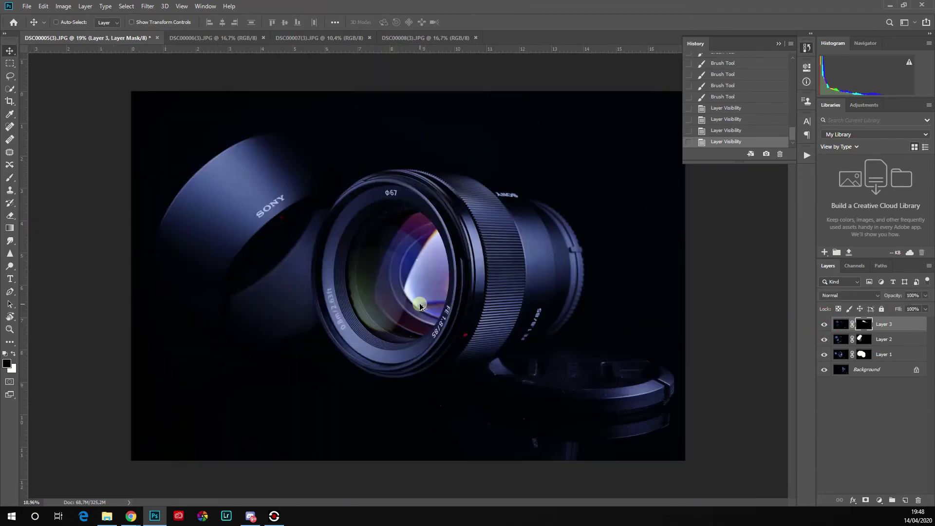
scroll(430, 223, "up", 6)
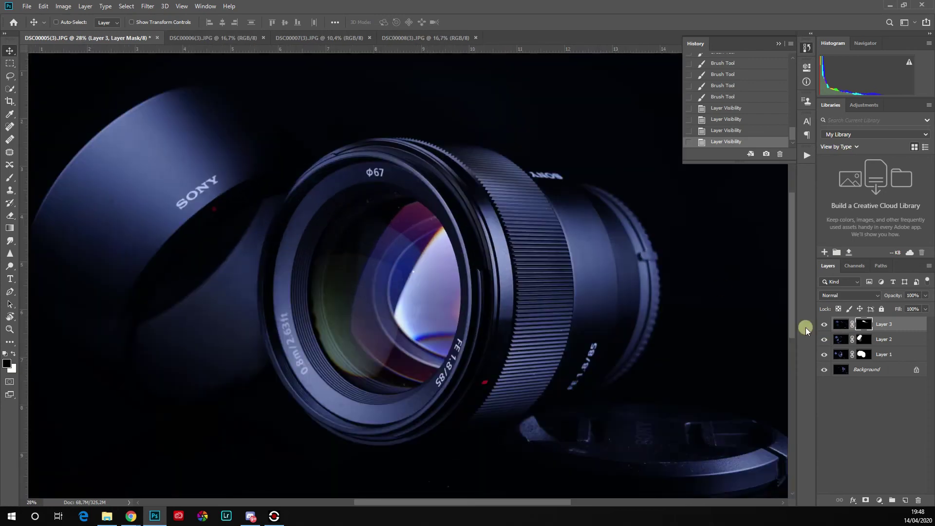
left_click(824, 324)
left_click(824, 325)
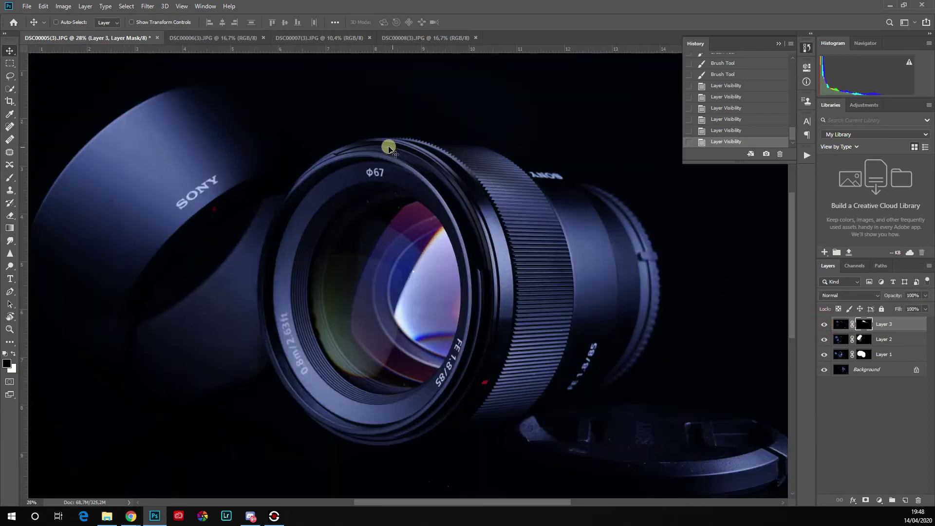
- Inspect the front ring and focus ring close up, and check the whole composite with and without Layer 3
scroll(435, 161, "up", 4)
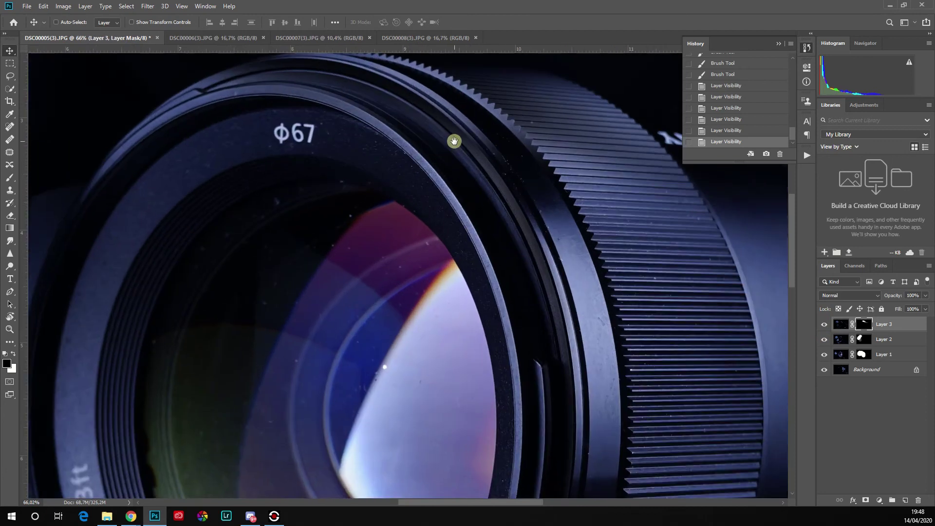
left_click_drag(453, 140, 448, 179)
scroll(530, 273, "down", 8)
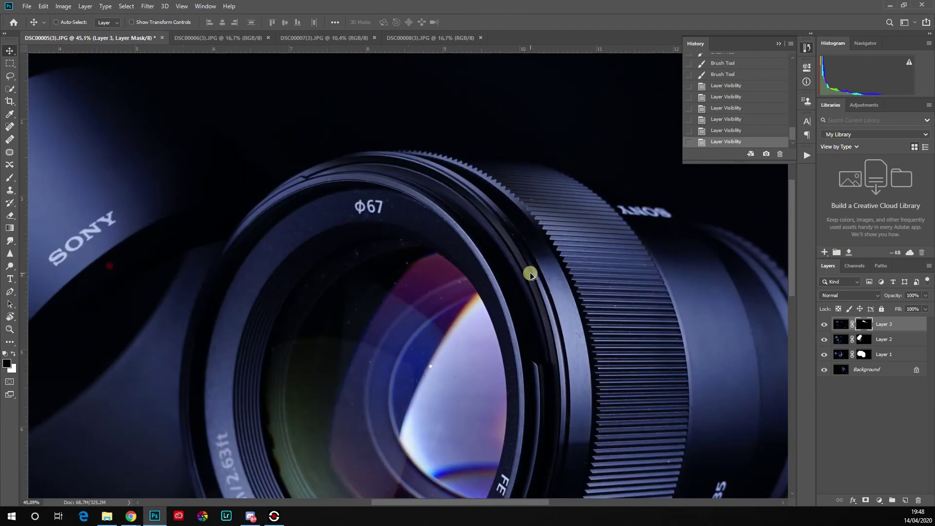
scroll(620, 323, "up", 2)
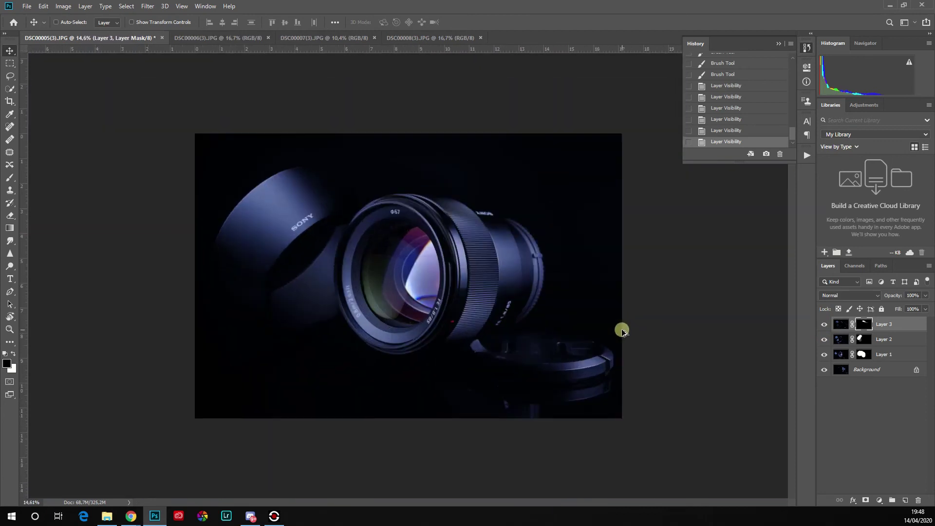
left_click(824, 325)
left_click(823, 325)
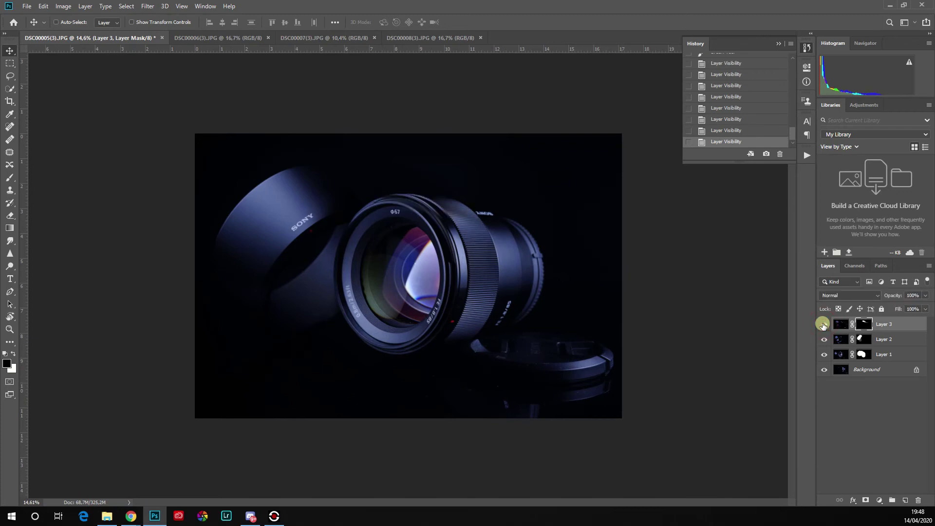
left_click(824, 325)
left_click(823, 324)
scroll(424, 188, "up", 2)
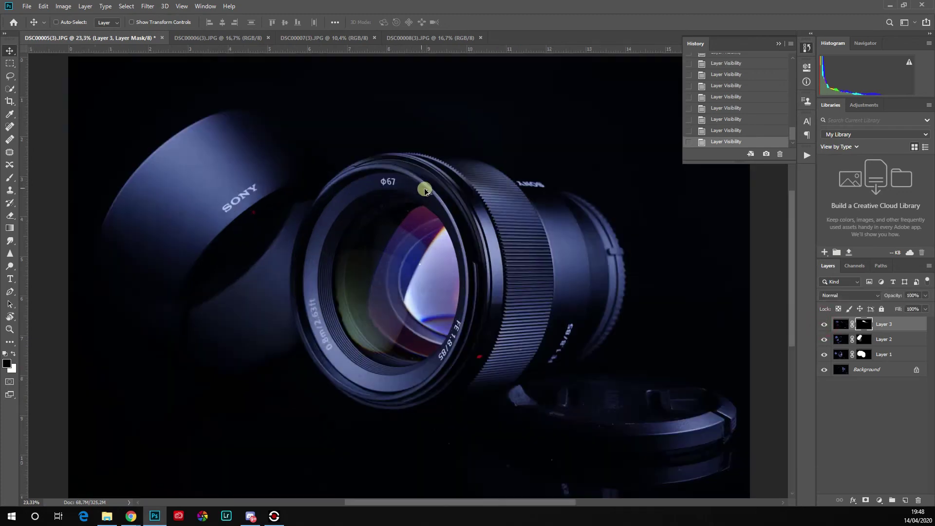
scroll(425, 188, "up", 1)
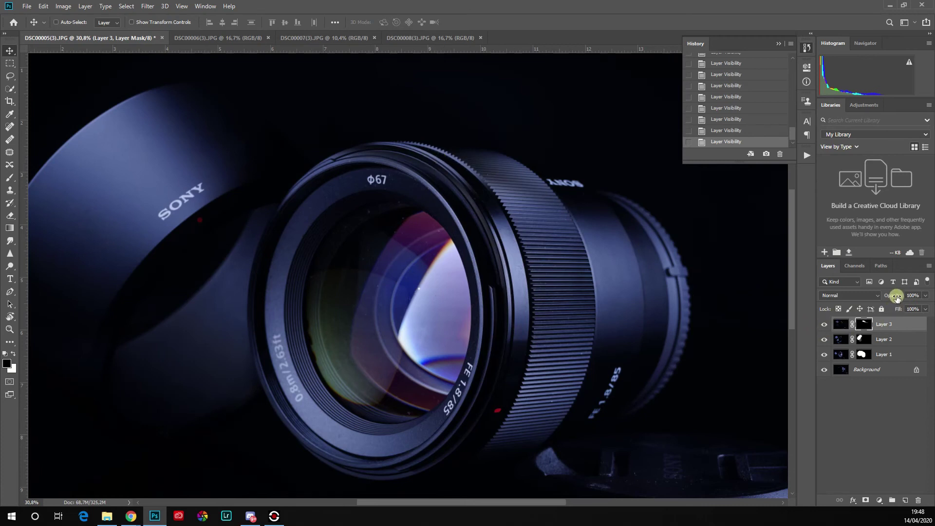
- Lower Layer 3's opacity to 75% and compare the whole image with the layer hidden and shown
left_click(842, 324)
left_click_drag(893, 298, 883, 297)
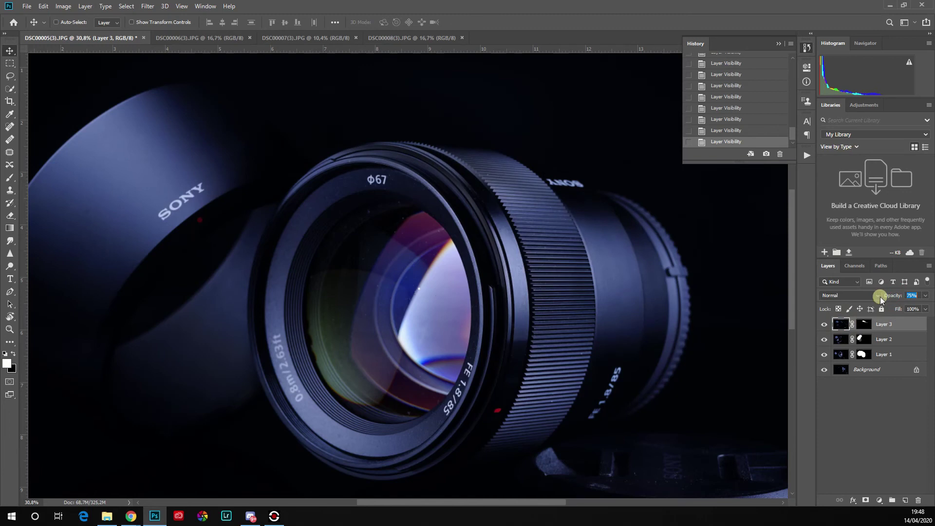
scroll(466, 329, "down", 5)
left_click(824, 324)
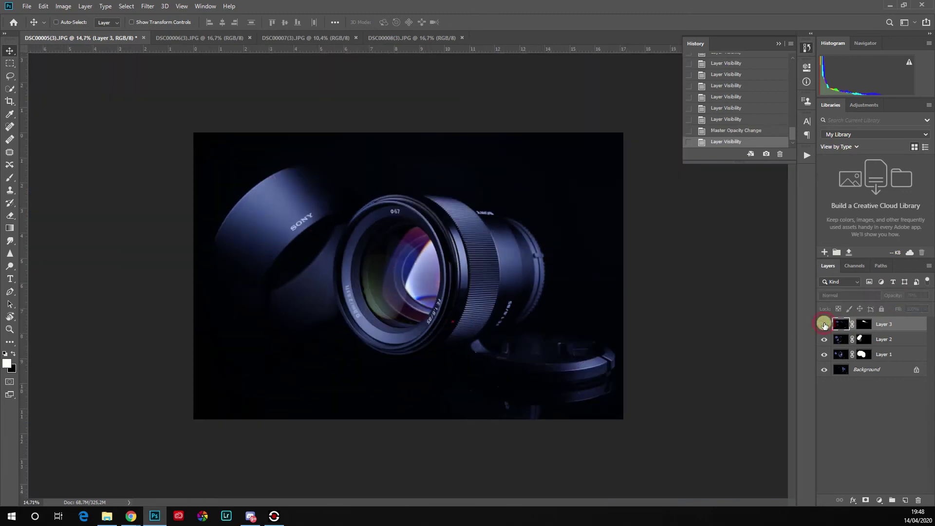
left_click(824, 324)
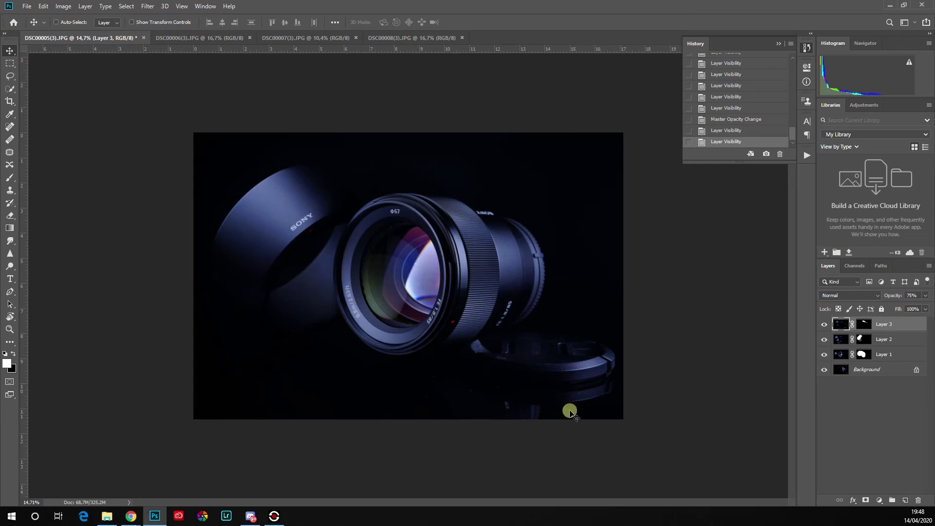
- Flatten all layers of the composite into a single Background layer
right_click(877, 371)
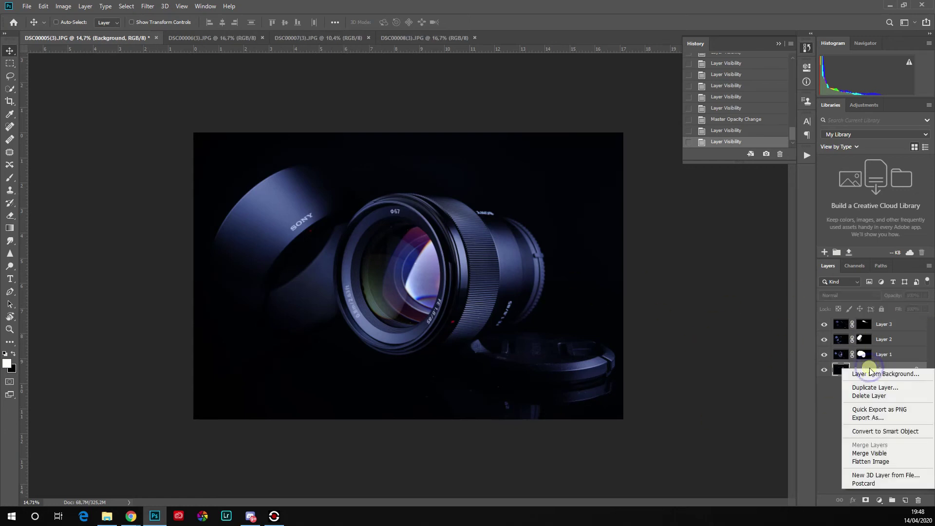
left_click(908, 462)
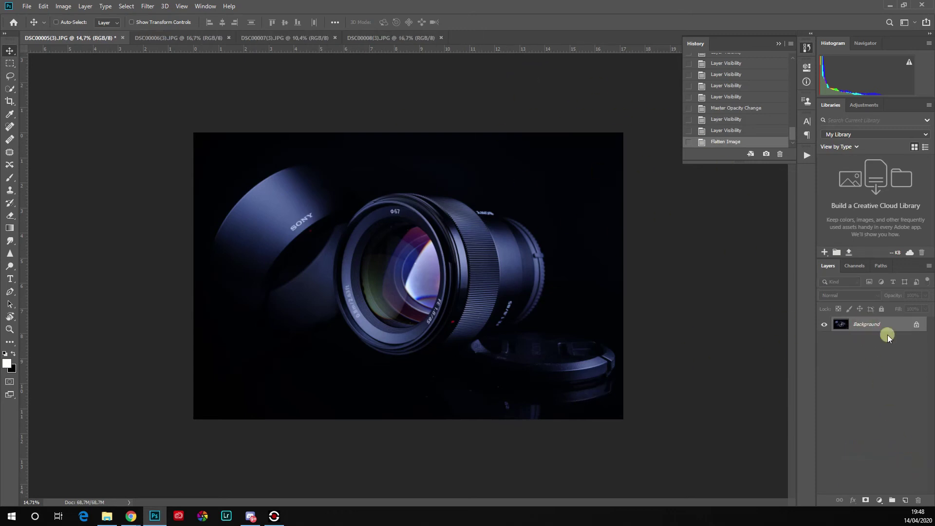
- Examine the dark foreground below the lens and around the lens cap for dust specks and blemishes
scroll(451, 428, "up", 16)
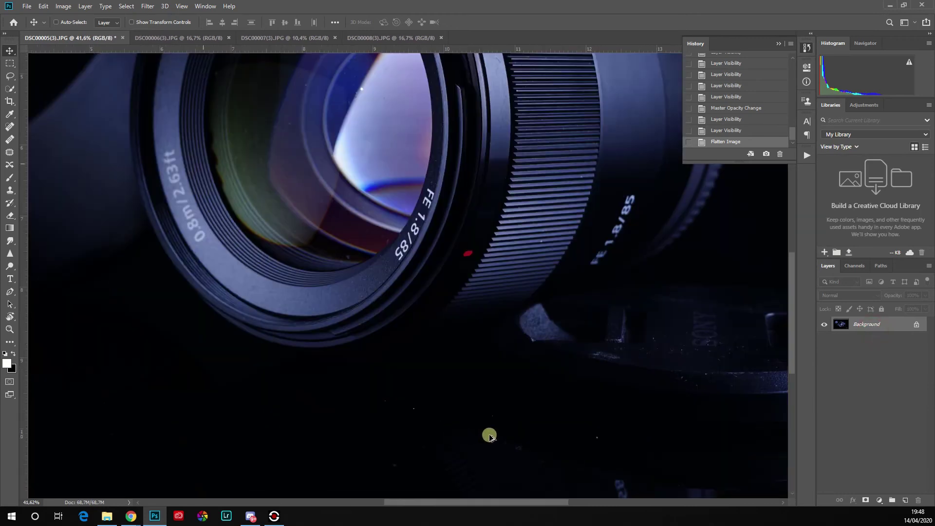
left_click_drag(487, 358, 317, 202)
scroll(316, 202, "down", 15)
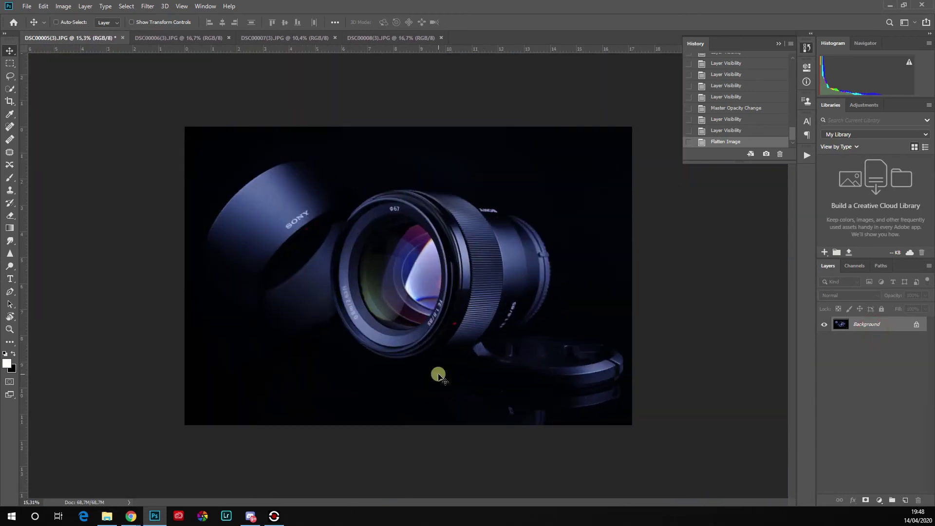
scroll(439, 375, "up", 10)
left_click_drag(474, 379, 397, 151)
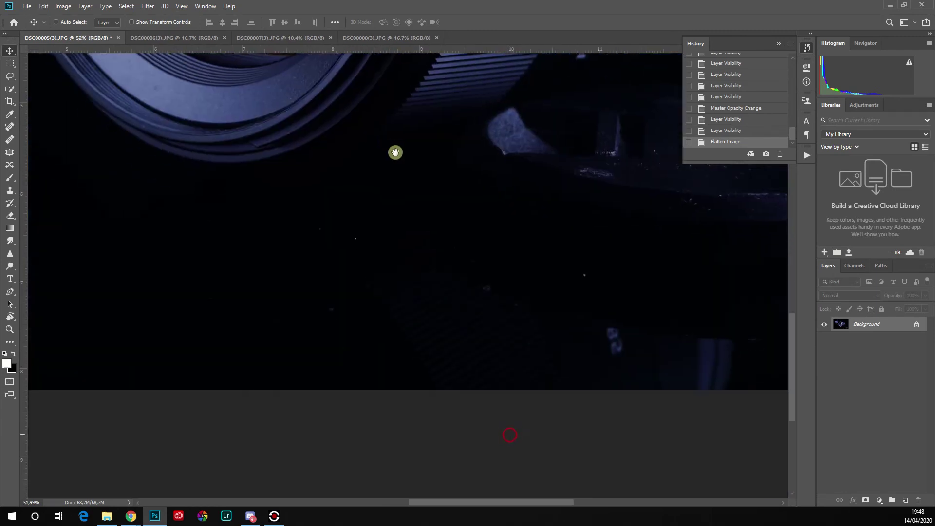
scroll(405, 180, "down", 2)
scroll(404, 181, "down", 9)
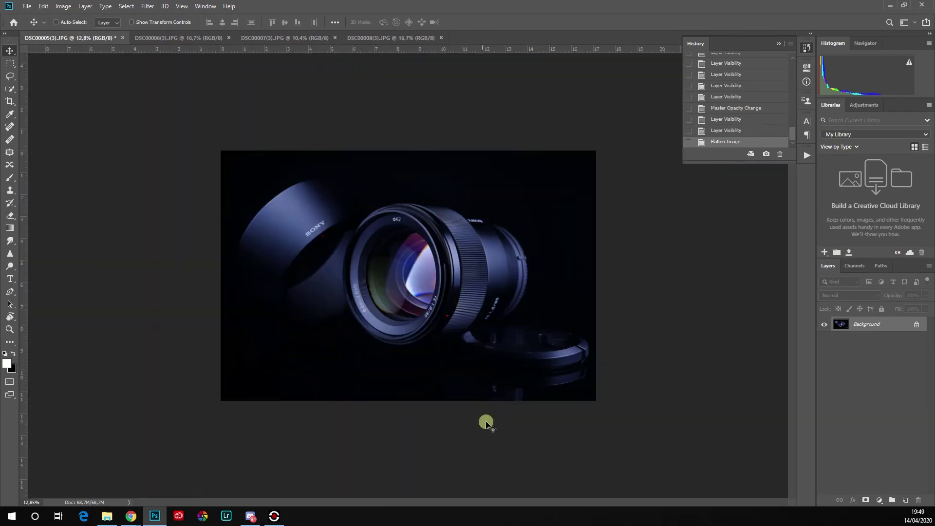
- Patch out the first dust speck in the dark foreground below the lens using the Patch tool
scroll(498, 434, "up", 7)
scroll(498, 434, "up", 5)
left_click_drag(411, 461, 407, 272)
scroll(407, 270, "up", 4)
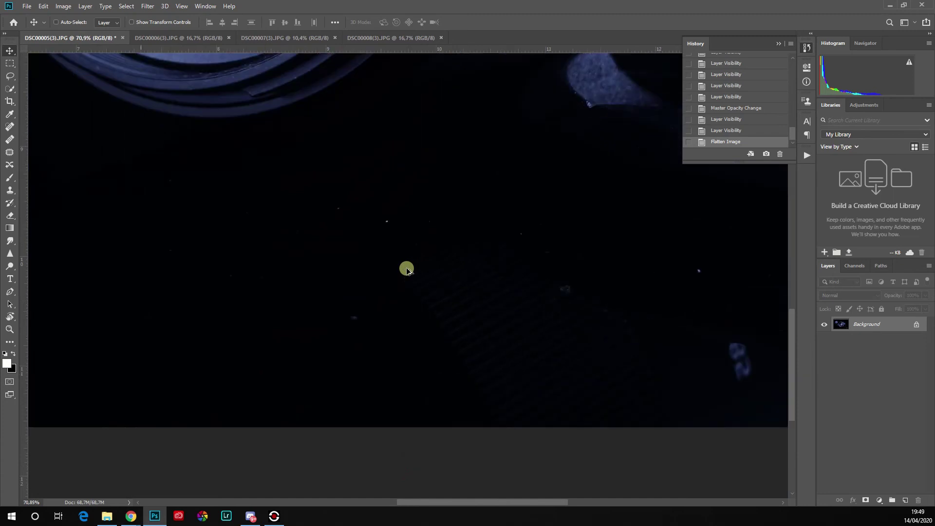
left_click(8, 150)
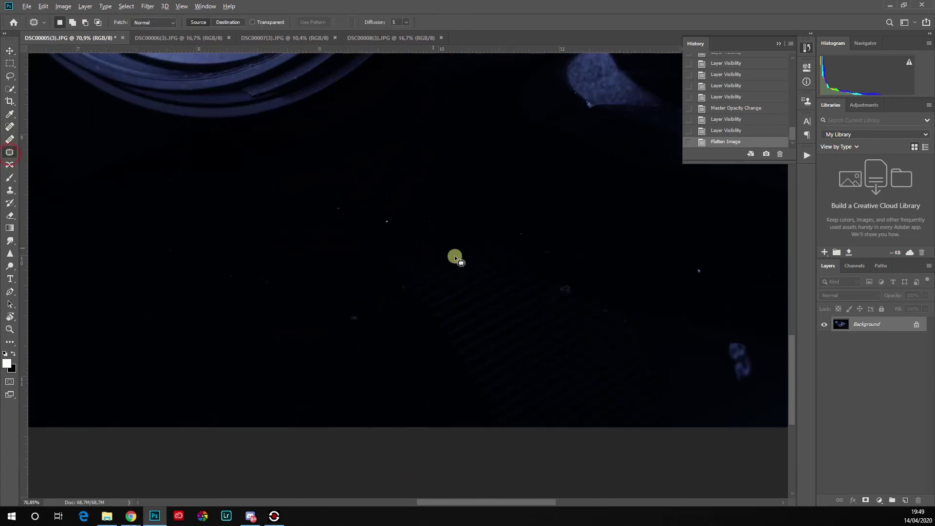
scroll(432, 247, "up", 4)
left_click_drag(260, 175, 248, 145)
left_click_drag(239, 165, 240, 201)
left_click(239, 200)
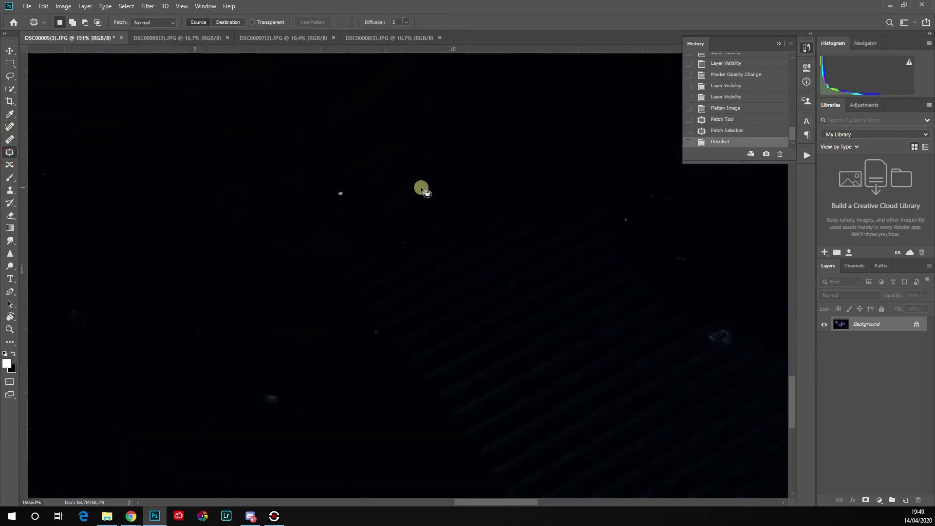
- Patch out the bluish blemish and nearby faint specks in the dark foreground beside the focus ring's reflection
left_click_drag(439, 169, 242, 85)
mouse_move(578, 233)
left_mouse_down()
mouse_move(441, 155)
mouse_move(200, 60)
left_mouse_up()
left_click_drag(500, 199, 886, 224)
left_click_drag(421, 172, 665, 224)
left_click_drag(418, 217, 587, 324)
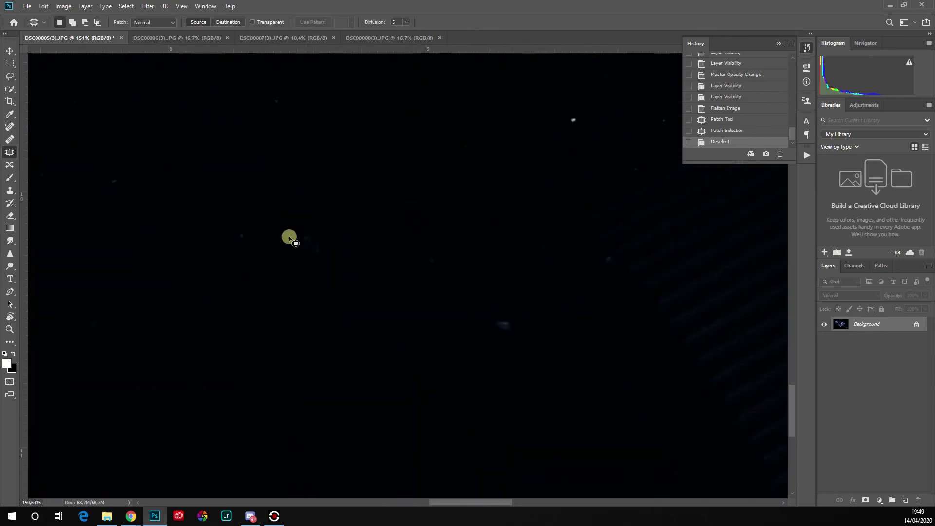
mouse_move(524, 323)
left_mouse_down()
mouse_move(515, 319)
mouse_move(547, 392)
left_mouse_up()
mouse_move(442, 272)
left_mouse_down()
mouse_move(423, 248)
mouse_move(512, 312)
left_mouse_up()
left_click(294, 213)
left_click(10, 153)
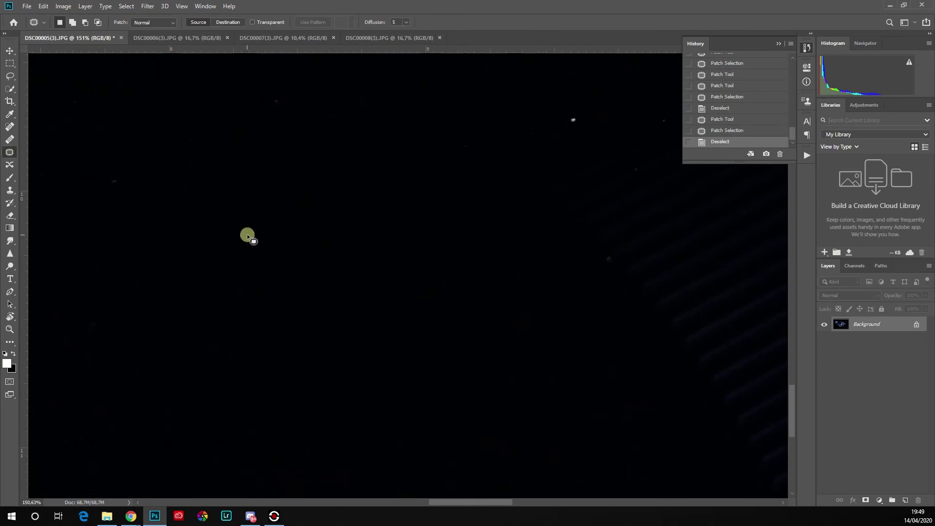
- Patch out another faint foreground speck and the bright white speck near the reflected ribs
mouse_move(219, 222)
left_mouse_down()
mouse_move(267, 255)
mouse_move(282, 229)
left_mouse_up()
left_click_drag(271, 237, 314, 293)
left_click_drag(520, 174, 262, 289)
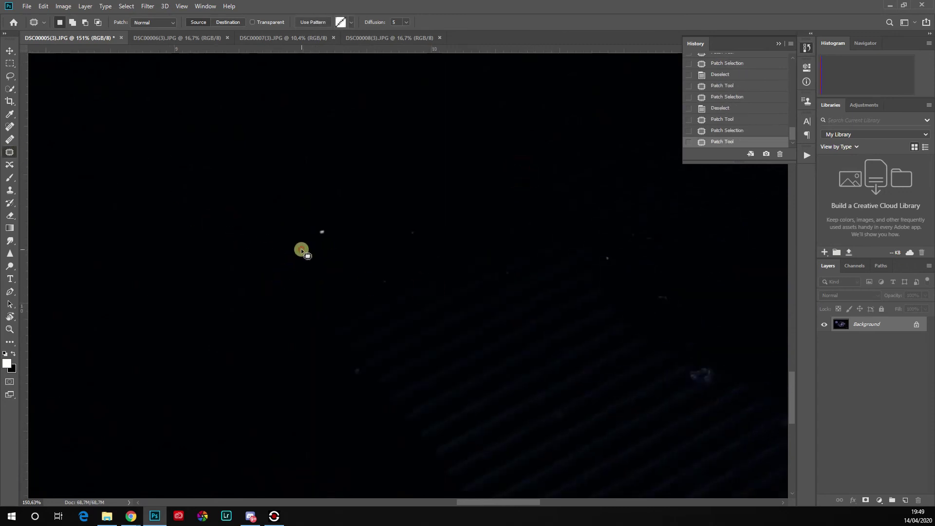
left_click(300, 250)
left_click_drag(318, 227, 370, 222)
left_click(371, 222)
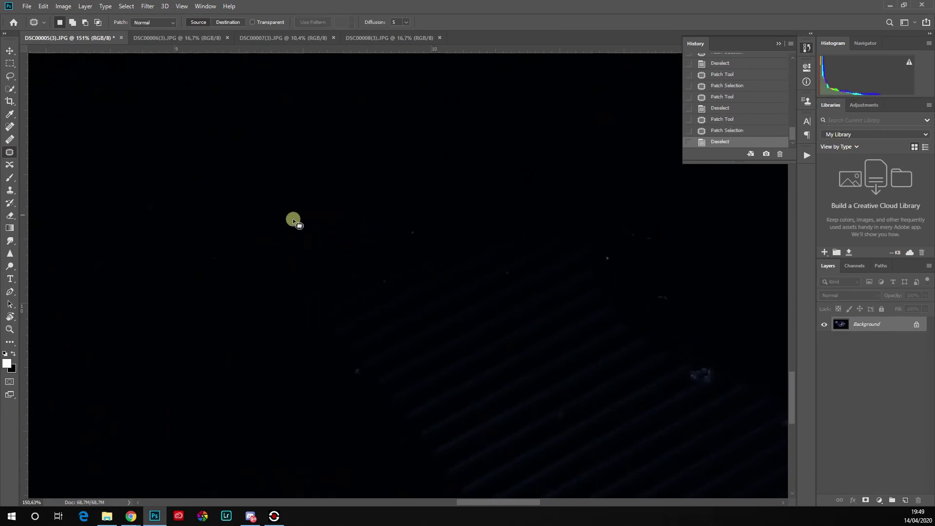
- Patch out the bluish blemish on the upper edge of the focus ring's ribbed reflection, sampling from the adjacent ribs
left_click_drag(673, 321, 385, 166)
scroll(431, 229, "up", 2)
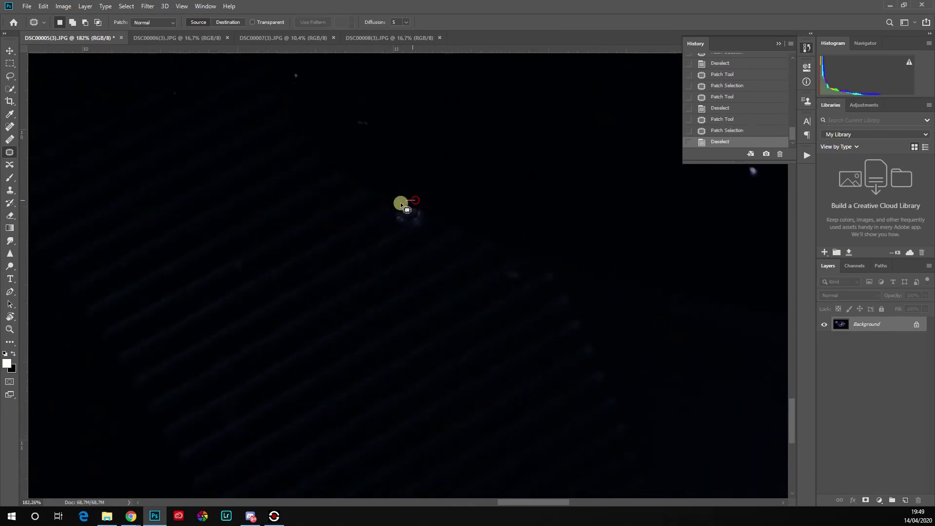
left_click_drag(432, 222, 432, 222)
left_click_drag(412, 220, 370, 244)
left_click(371, 244)
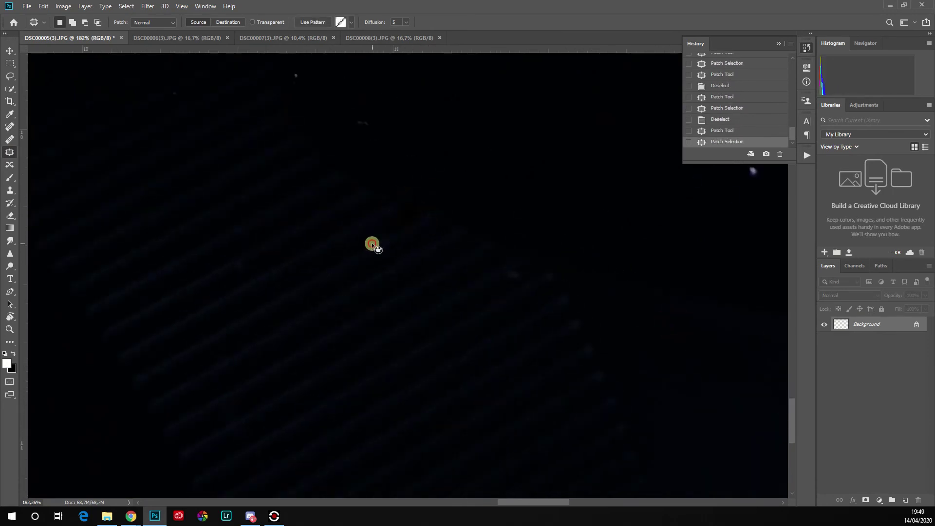
- Patch out the bright speck in the dark area between the lens cap and the reflected 85 marking
scroll(323, 282, "down", 6)
scroll(323, 282, "down", 6)
scroll(449, 253, "up", 6)
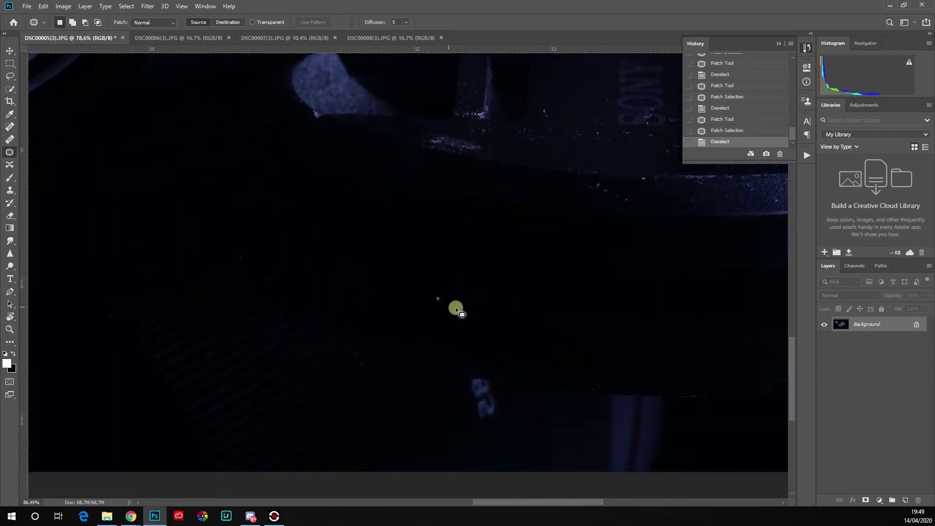
left_click_drag(433, 293, 435, 292)
left_click(477, 305)
left_click_drag(435, 295, 481, 310)
left_click(408, 303)
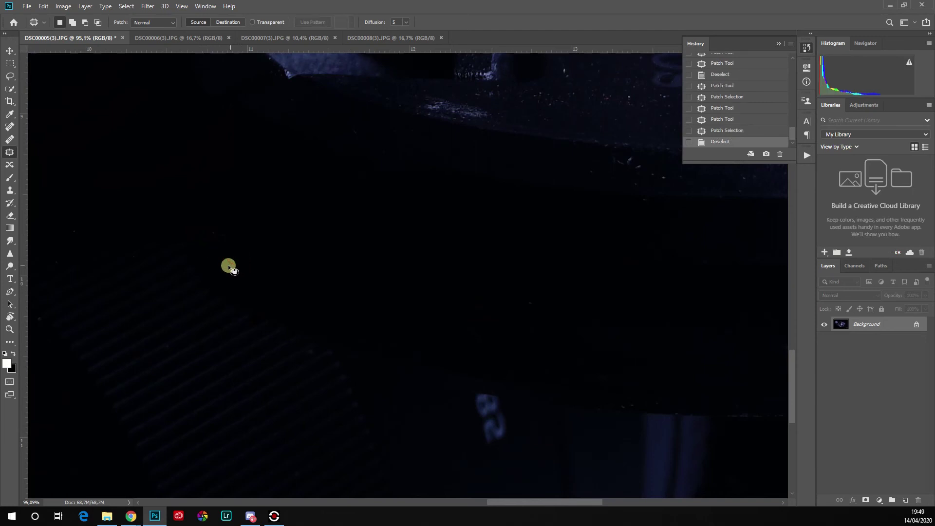
- Patch out the two light marks on the lens cap's reflection
scroll(313, 253, "down", 5)
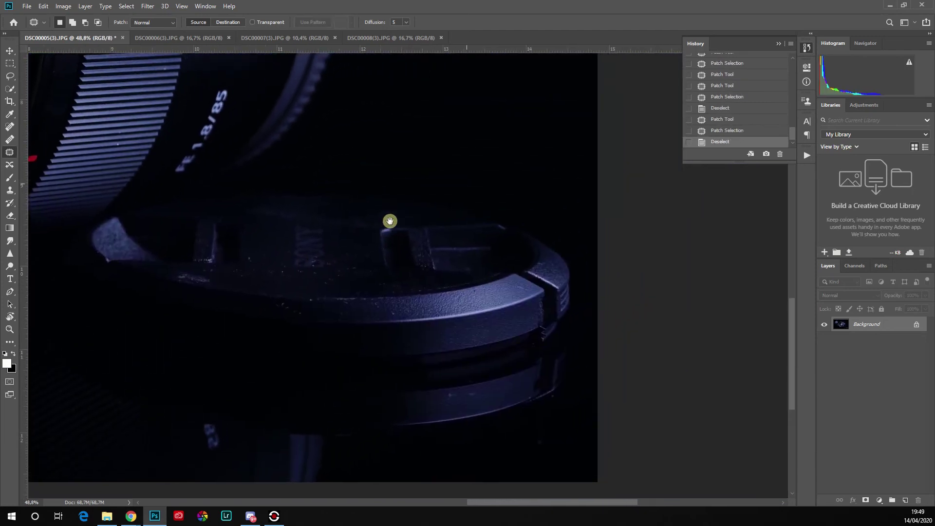
scroll(445, 436, "up", 6)
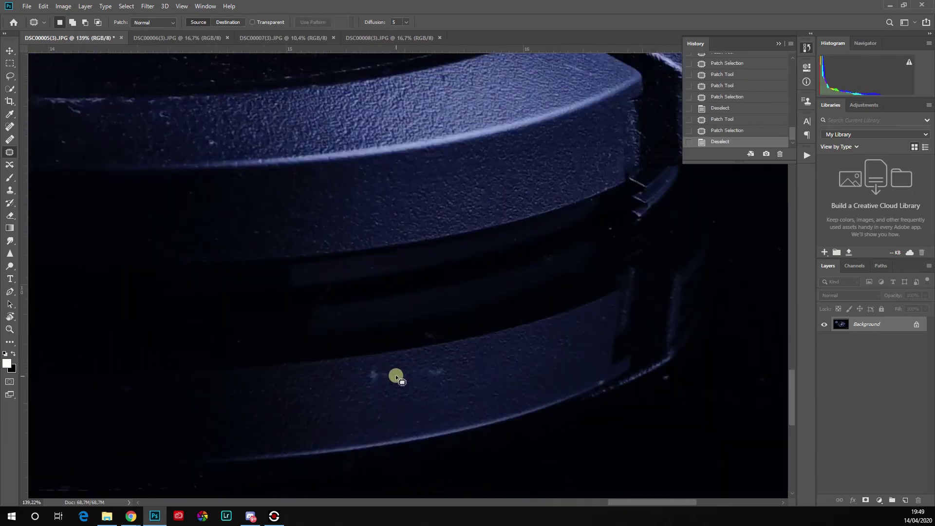
left_click_drag(367, 375, 371, 377)
left_click_drag(373, 375, 452, 358)
key("ctrl+d")
left_click_drag(440, 372, 517, 370)
key("ctrl+d")
- Patch out the white dot on the edge of the front glass's bright reflection and the dust marks within it
scroll(455, 369, "down", 13)
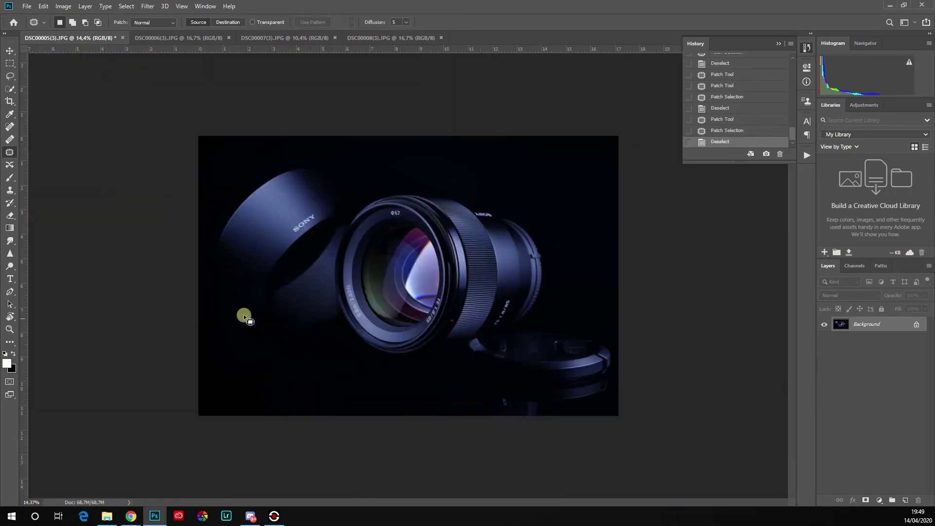
scroll(391, 289, "up", 3)
scroll(390, 288, "up", 8)
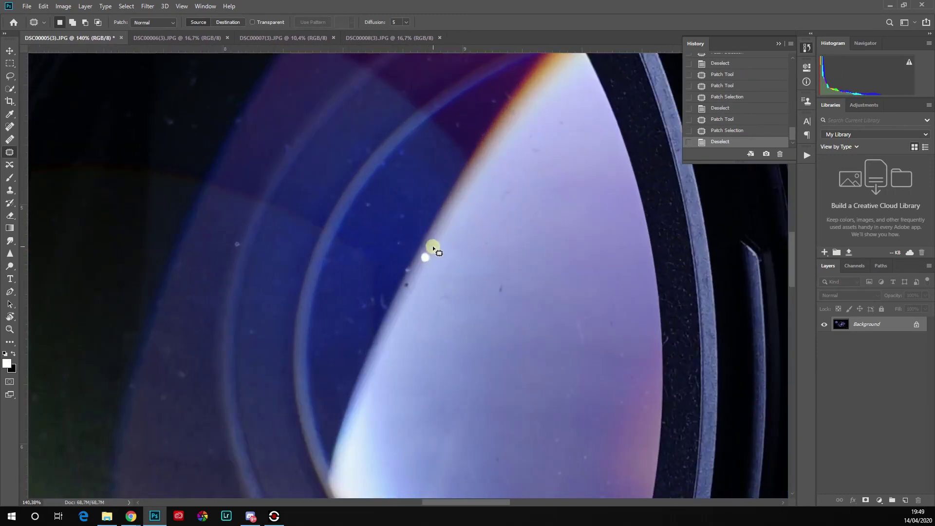
mouse_move(416, 259)
left_mouse_down()
mouse_move(435, 256)
mouse_move(428, 261)
mouse_move(434, 239)
left_mouse_up()
key("ctrl+d")
left_click_drag(499, 277, 508, 268)
key("ctrl+d")
left_click_drag(586, 346, 587, 314)
left_click_drag(583, 324, 580, 266)
key("ctrl+d")
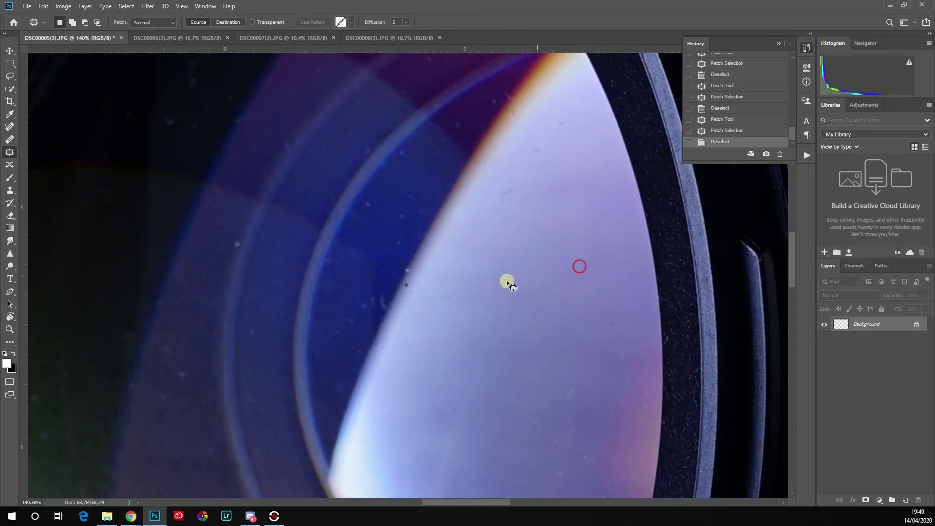
- Patch out the small ring-shaped speck beside the outer curved reflection in the front glass
scroll(478, 288, "down", 5)
scroll(314, 252, "up", 9)
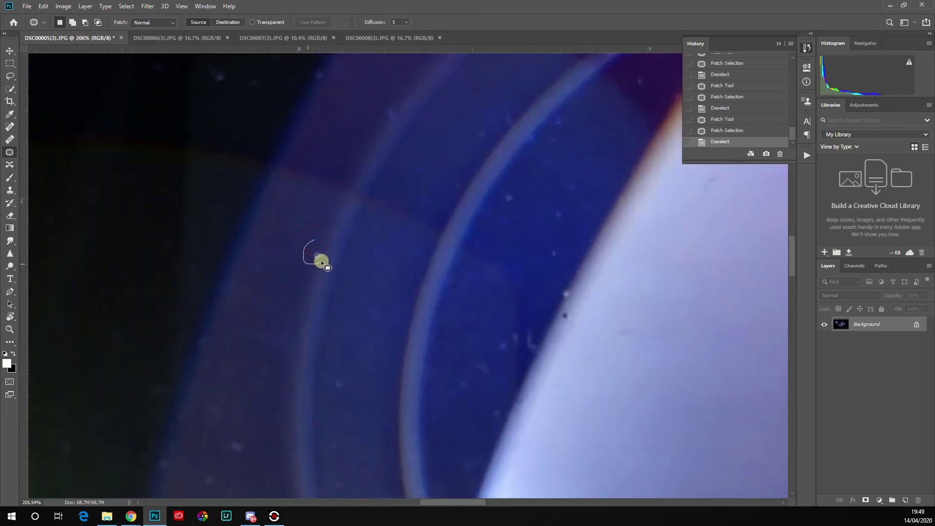
scroll(312, 295, "down", 5)
scroll(319, 301, "down", 3)
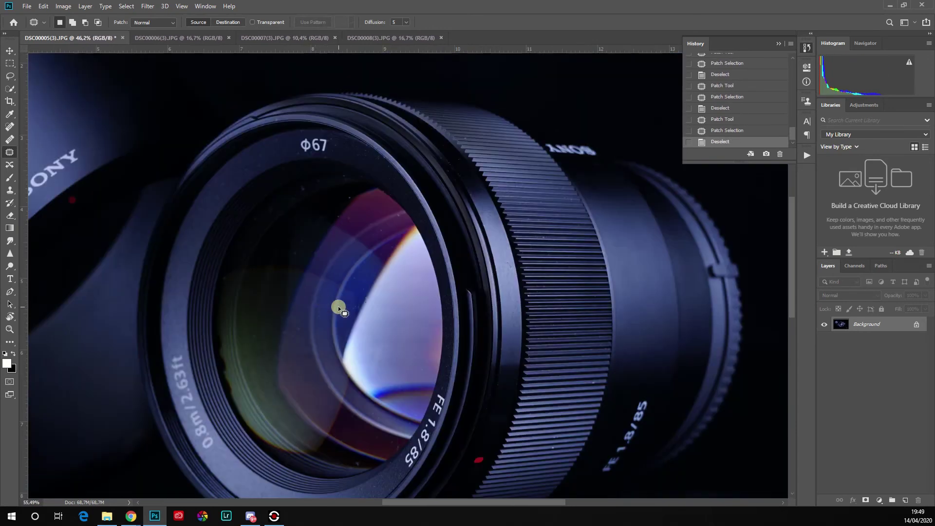
- Patch out the dark and light specks where the blue glass meets the bright reflection
scroll(338, 306, "up", 10)
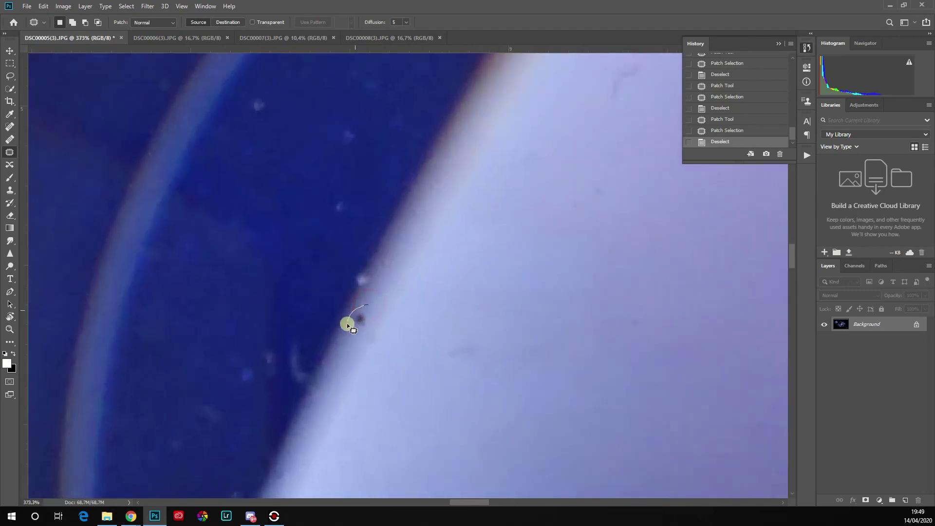
left_click(347, 354)
mouse_move(365, 265)
left_mouse_down()
mouse_move(352, 292)
mouse_move(379, 270)
mouse_move(392, 221)
left_mouse_up()
key("ctrl+d")
scroll(390, 300, "down", 6)
scroll(392, 304, "down", 4)
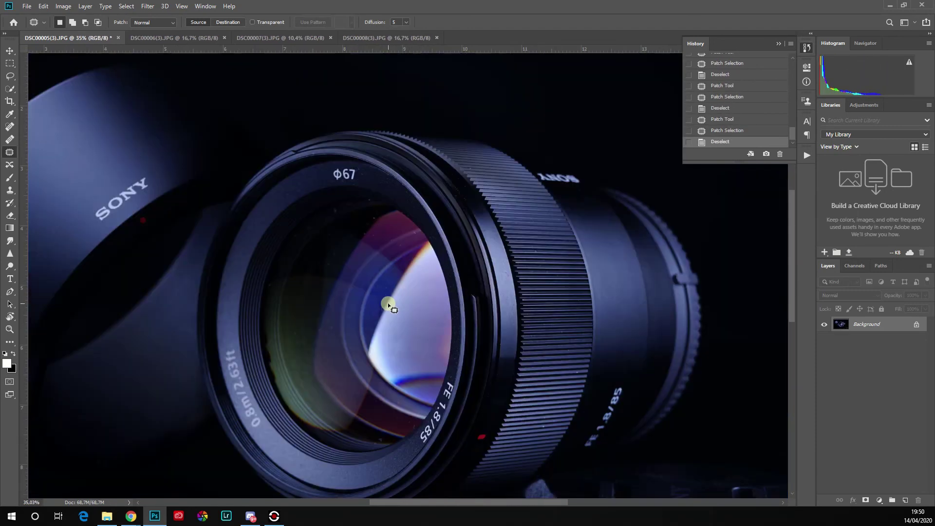
- Patch out the dust speck in the magenta area of the front glass and clear the selection
scroll(361, 202, "up", 8)
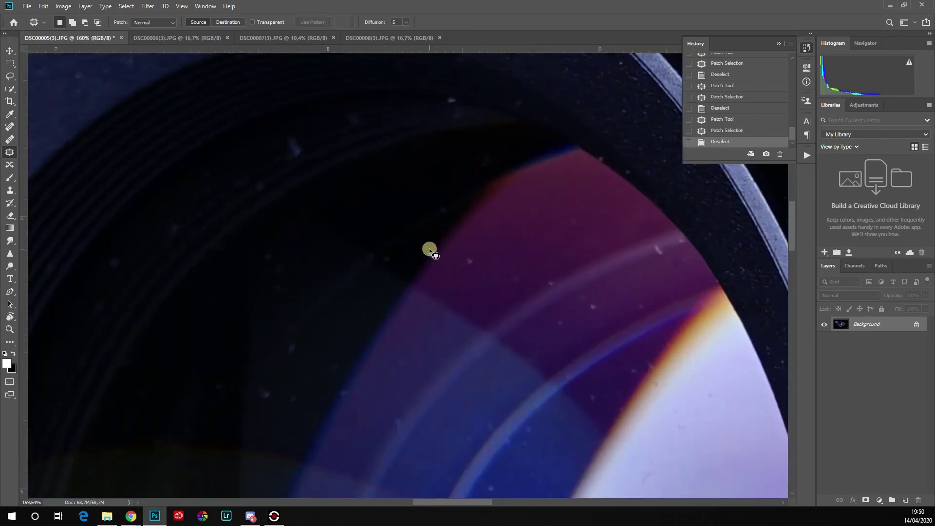
left_click(464, 261)
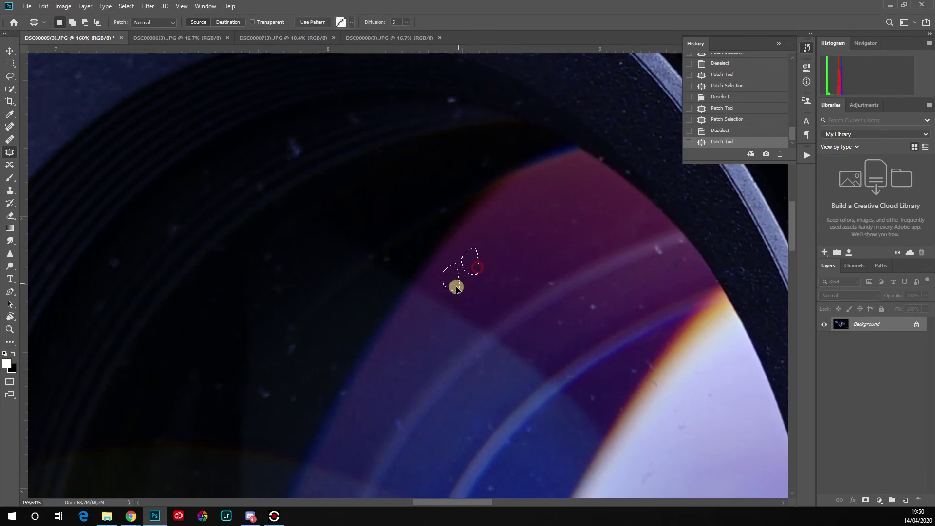
scroll(516, 271, "down", 8)
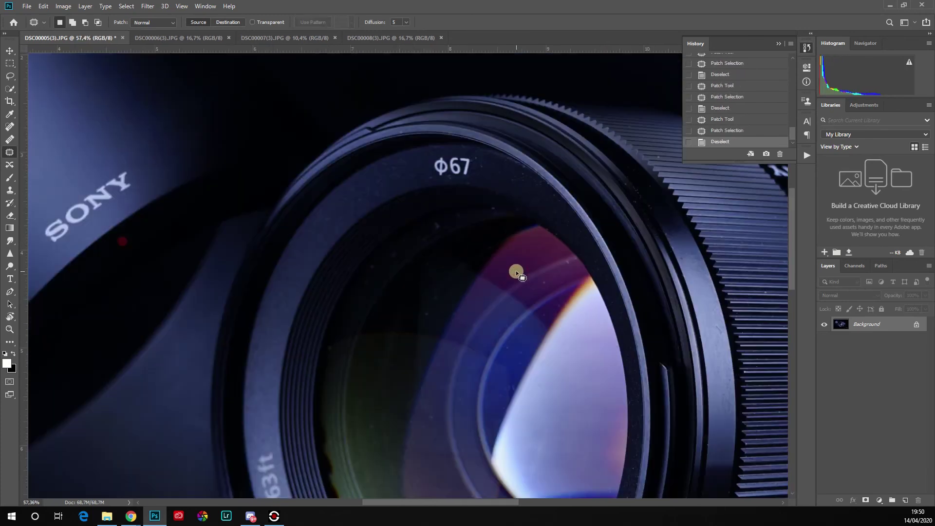
- Switch to the Move tool and take a history snapshot of the retouched composite
scroll(515, 271, "down", 4)
key("v")
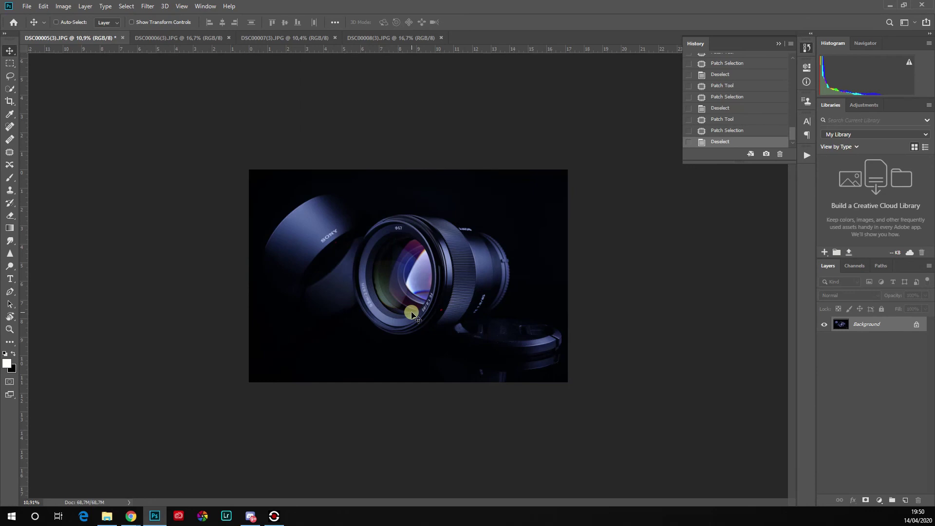
scroll(478, 304, "up", 2)
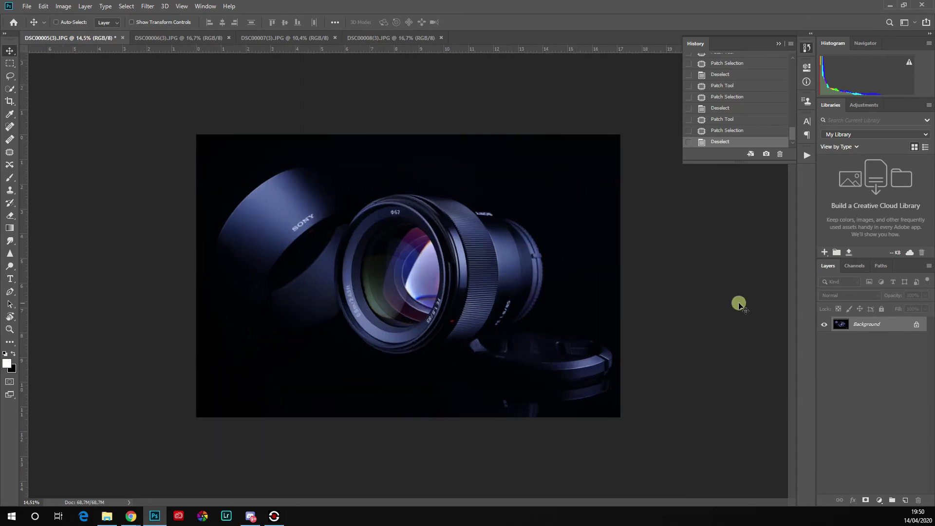
left_click(767, 154)
- Compare the original DSC00005(3).JPG state with the new snapshot twice, and return to the most recent history state
scroll(792, 115, "up", 10)
left_click(735, 59)
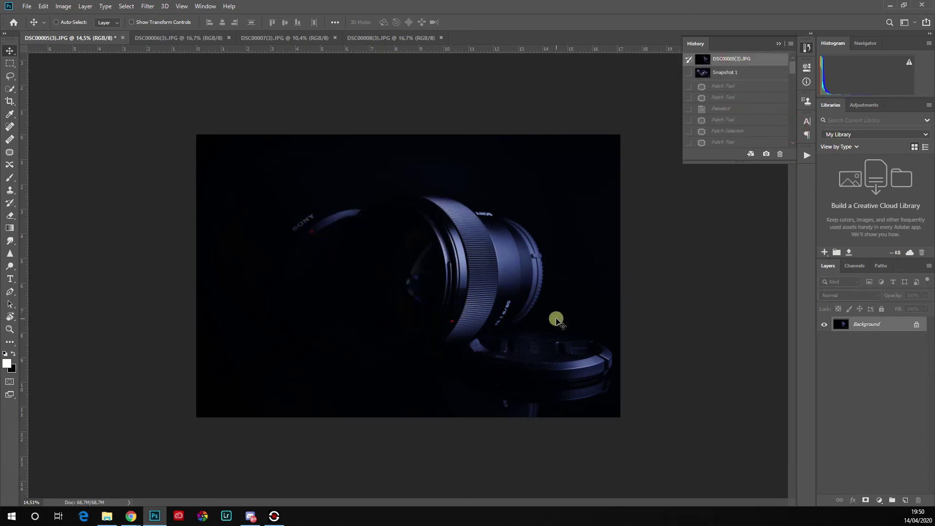
left_click(734, 74)
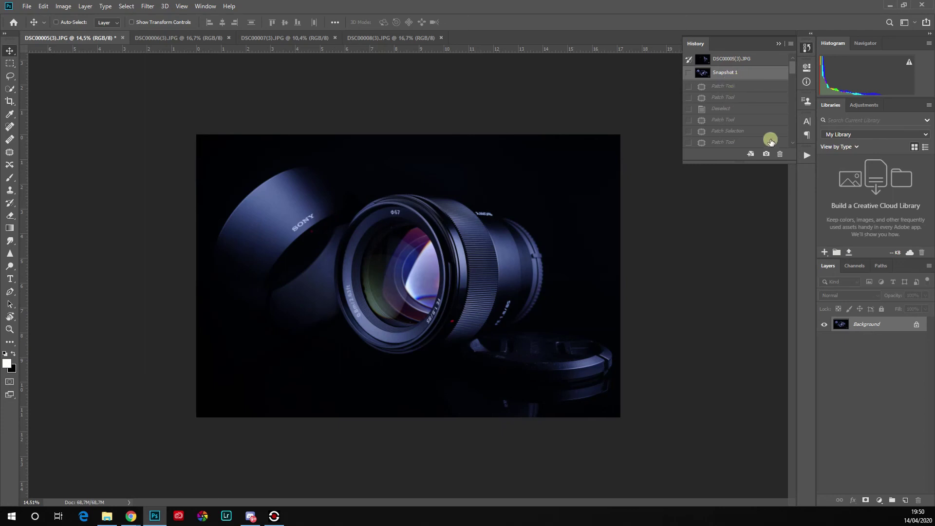
left_click(726, 59)
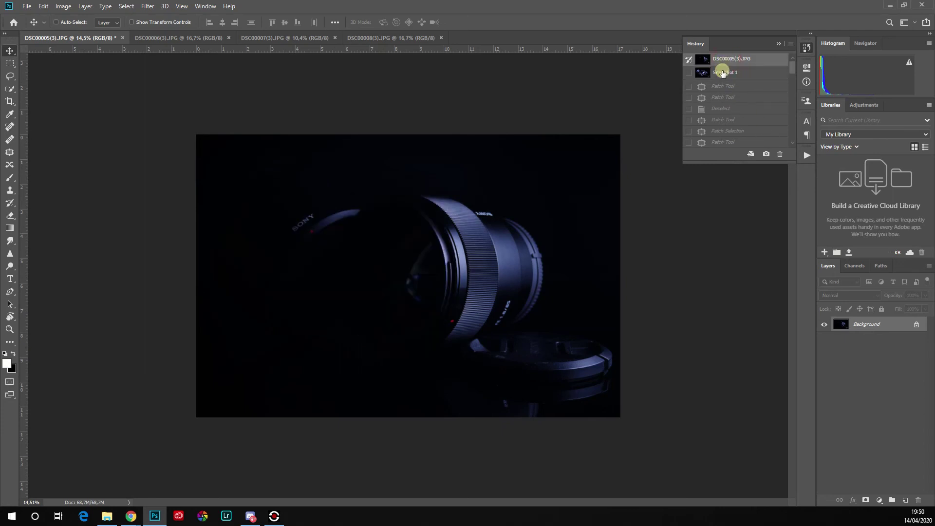
left_click(722, 73)
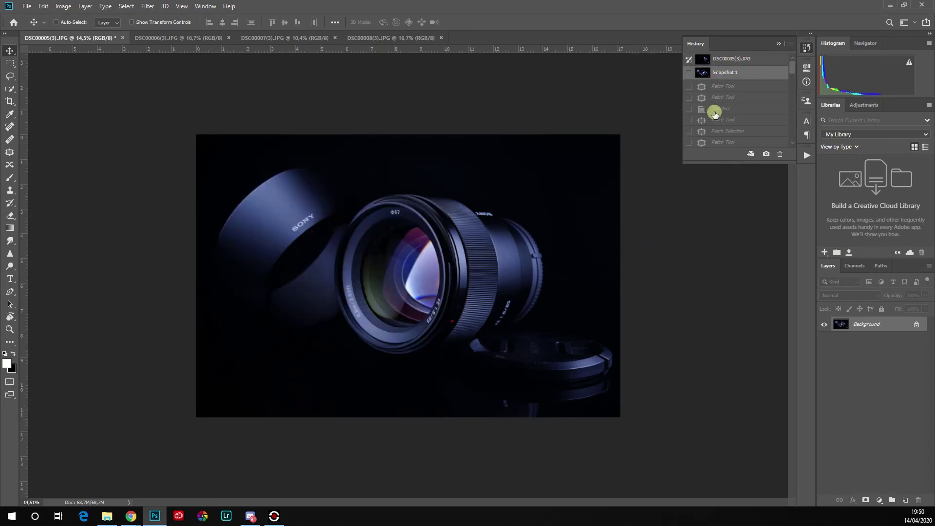
scroll(741, 135, "down", 4)
scroll(744, 139, "down", 1)
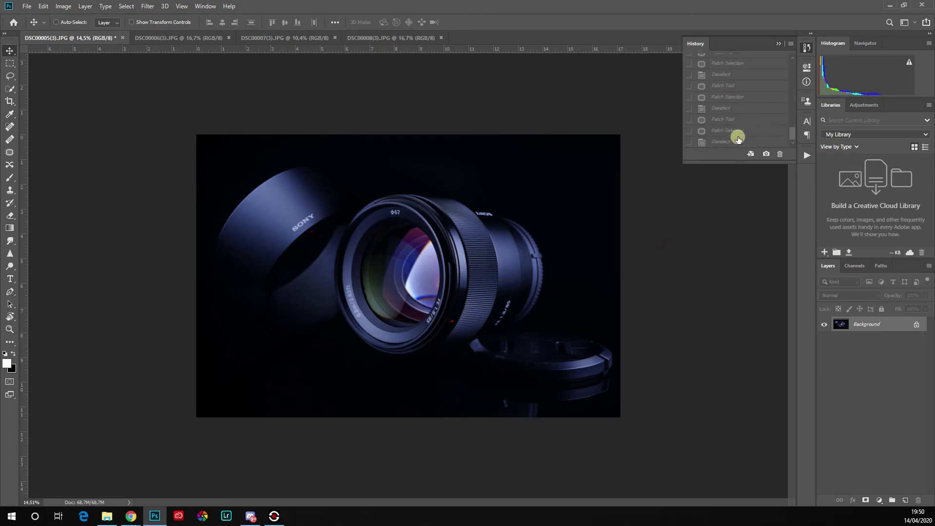
left_click(718, 142)
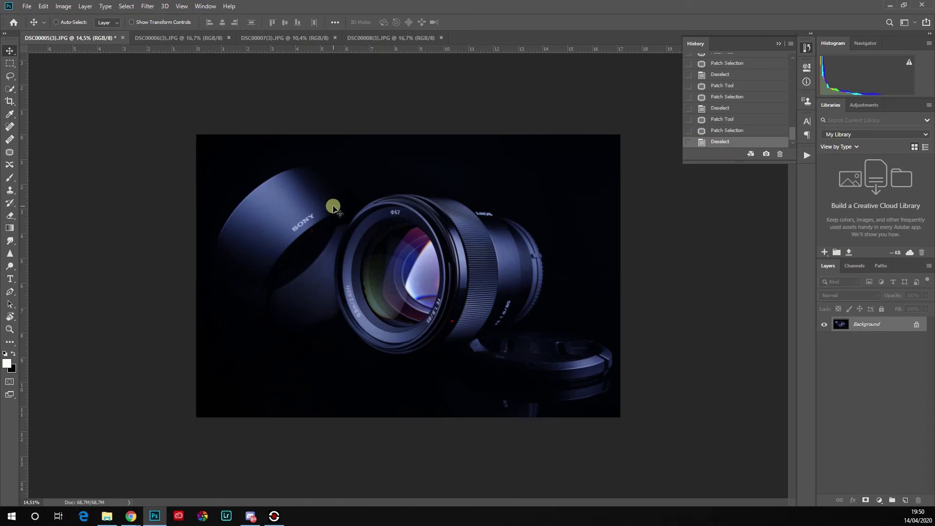
- Collapse the history list and review the available adjustment layer types without adding one
scroll(507, 271, "down", 3)
scroll(506, 279, "up", 3)
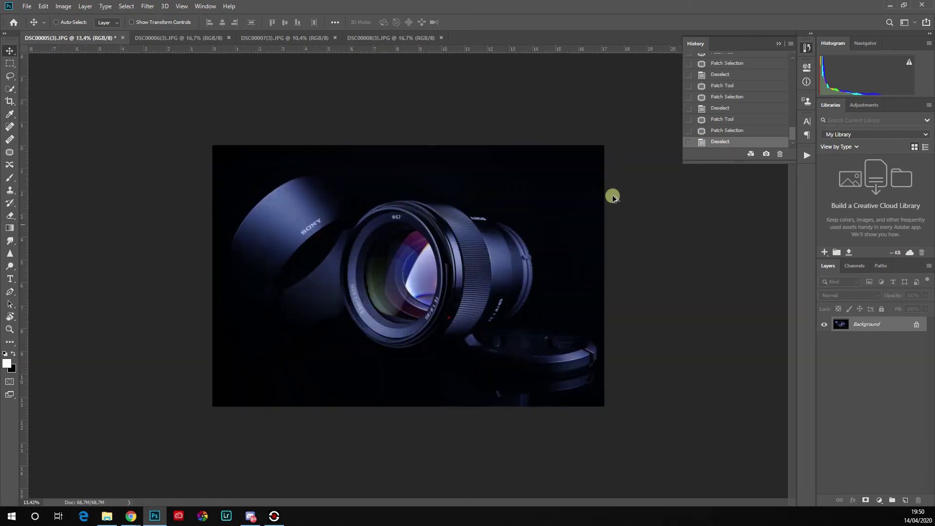
left_click(778, 43)
scroll(502, 320, "up", 1)
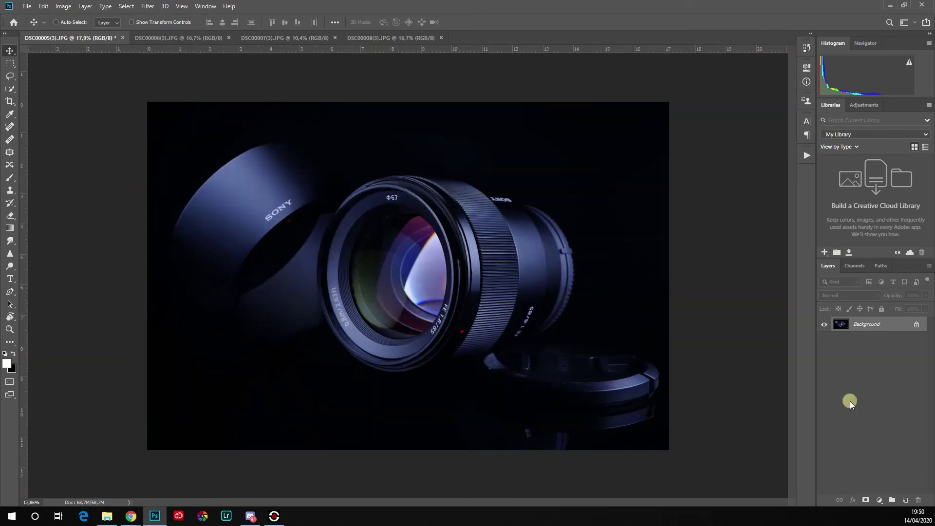
left_click(880, 501)
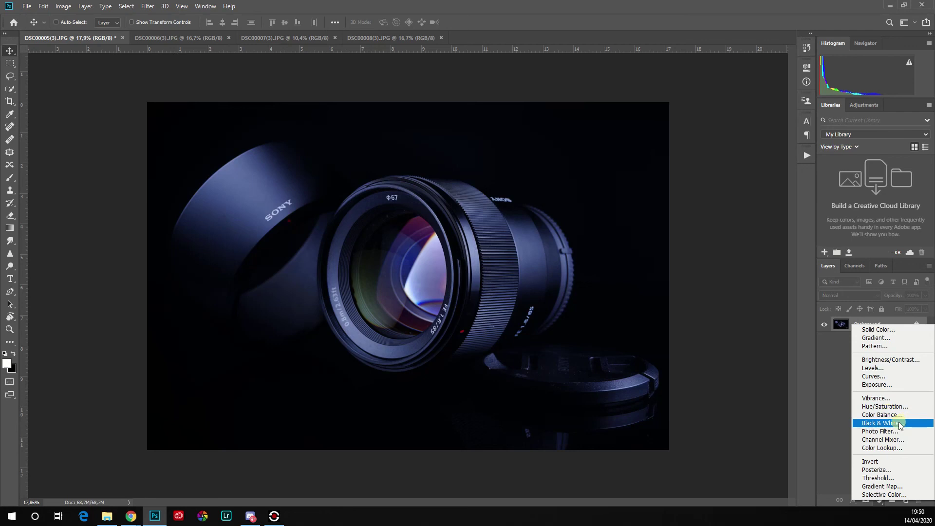
left_click(829, 404)
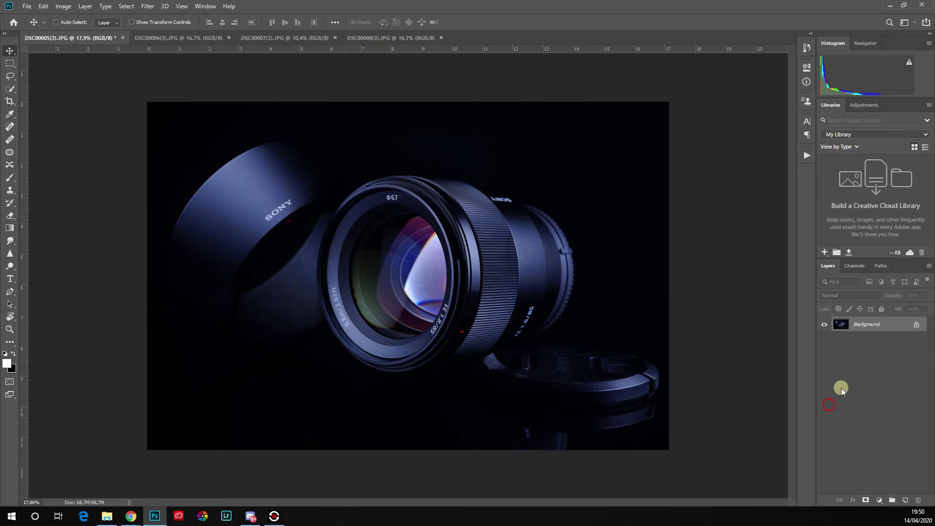
- Duplicate the Background layer and start a Camera Raw Filter on the copy with Temperature set to +12
key("ctrl+j")
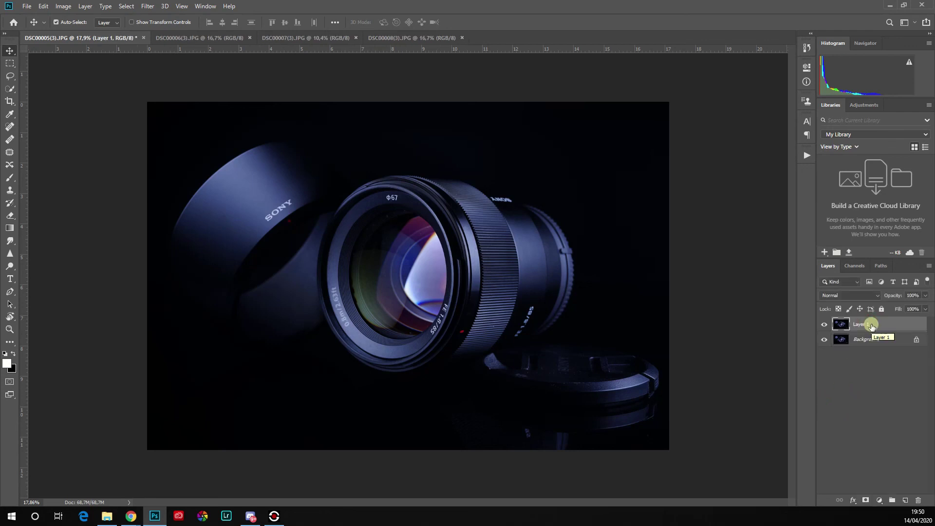
left_click(145, 6)
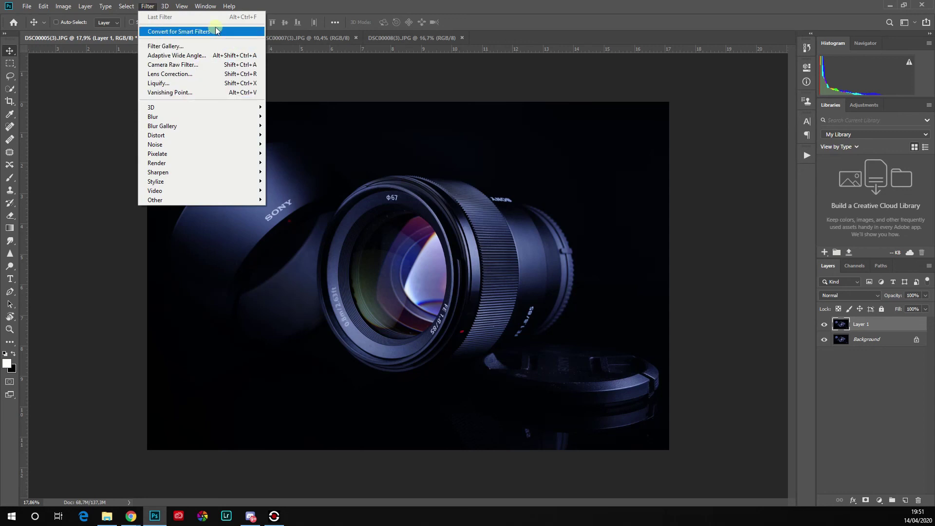
left_click(195, 67)
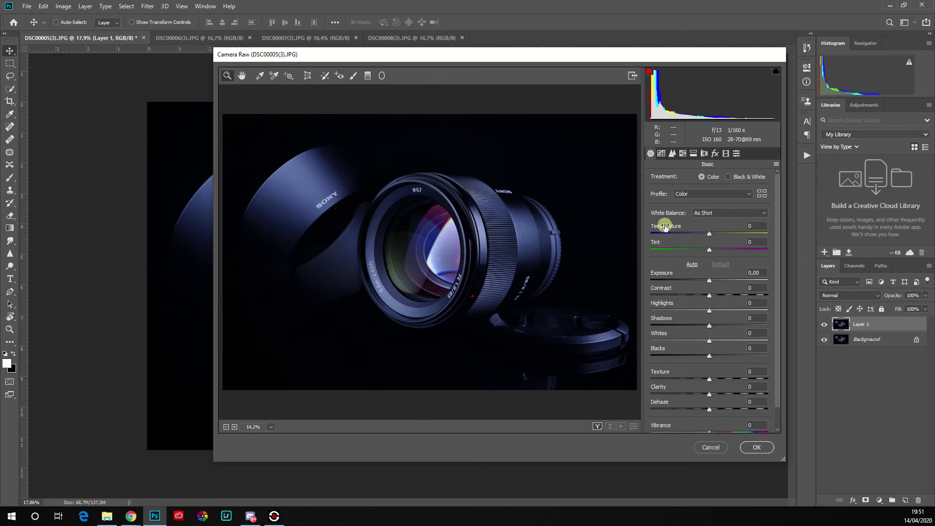
left_click_drag(665, 227, 671, 224)
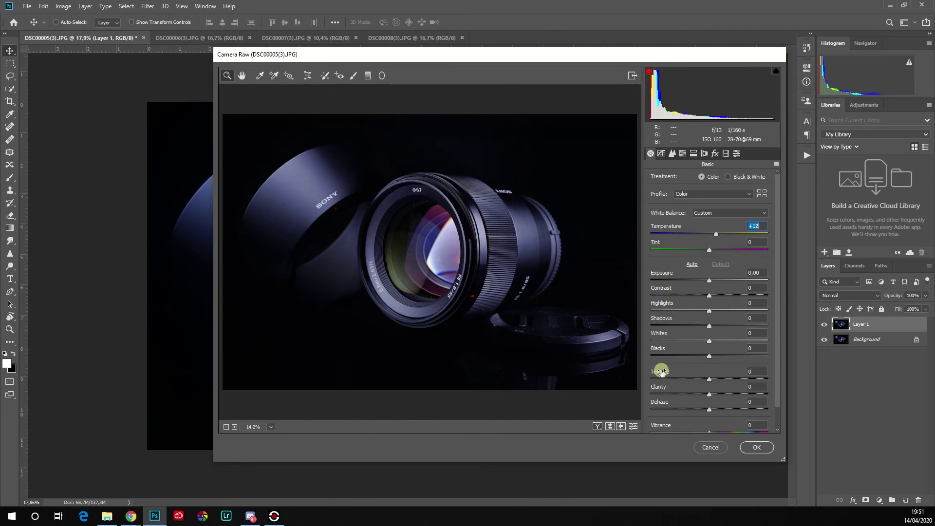
- Set Clarity to +16 and Texture to +6, checking the detail on the lens in close-up
mouse_move(662, 371)
left_mouse_down()
mouse_move(671, 372)
mouse_move(661, 372)
mouse_move(666, 388)
left_mouse_up()
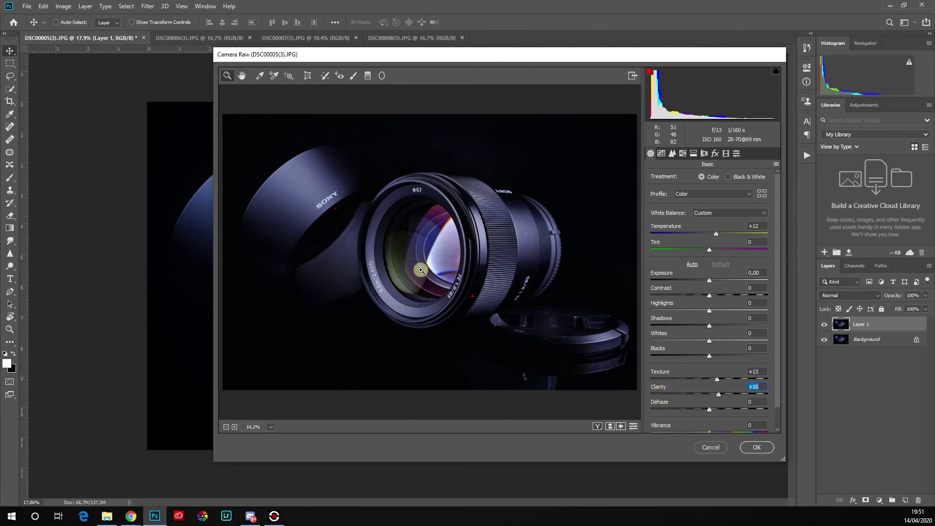
left_click_drag(421, 270, 487, 278)
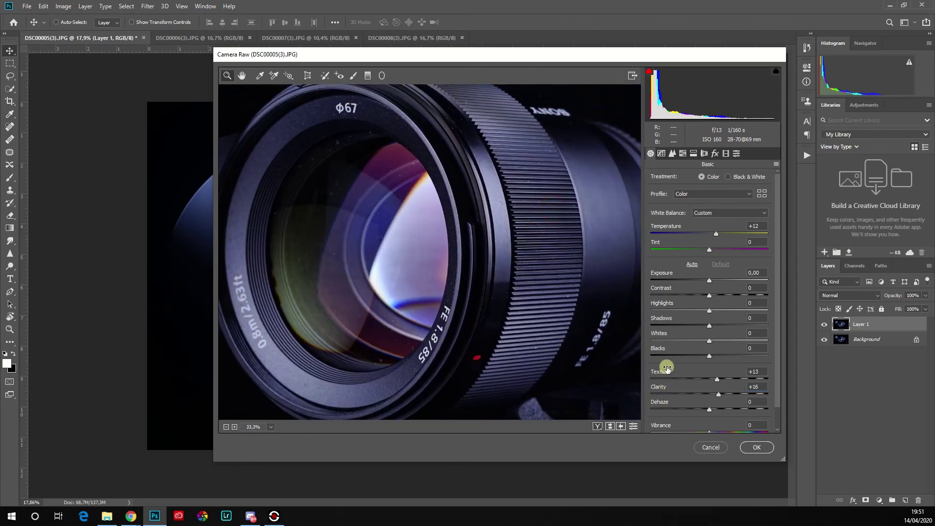
left_click_drag(666, 368, 629, 376)
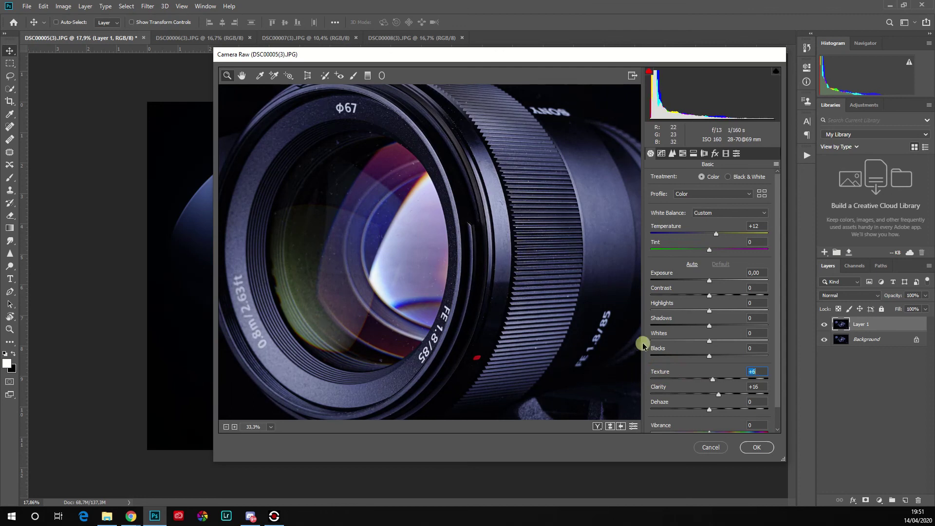
- Set Vibrance to -10 in the Camera Raw Filter to mute the colours of the lens shot
key("ctrl+0")
scroll(674, 390, "down", 1)
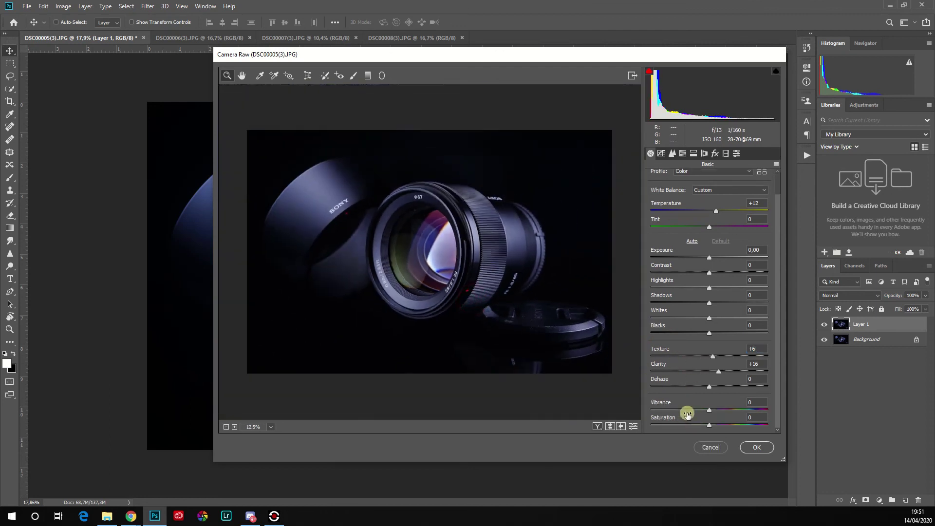
left_click_drag(664, 403, 661, 405)
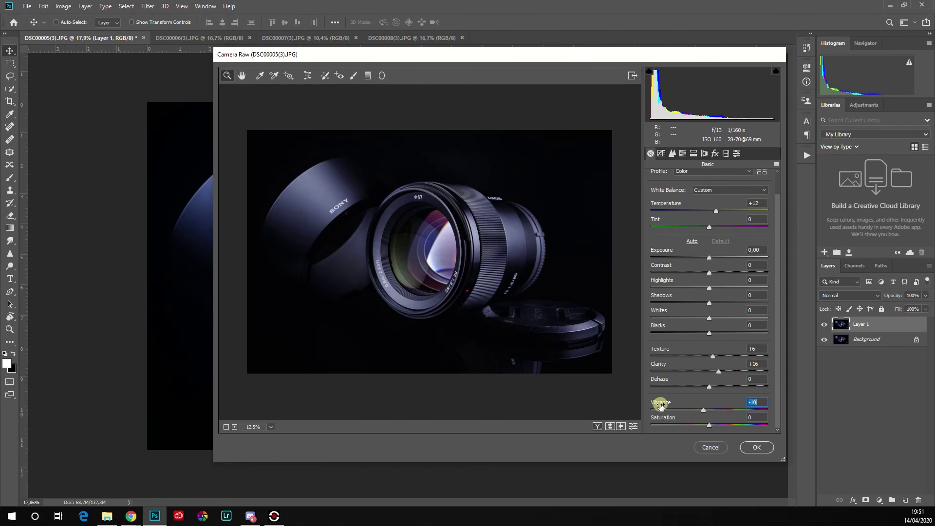
- Examine the filter preview at several magnifications, including the front glass, the barrel and the lens cap
scroll(453, 254, "up", 4)
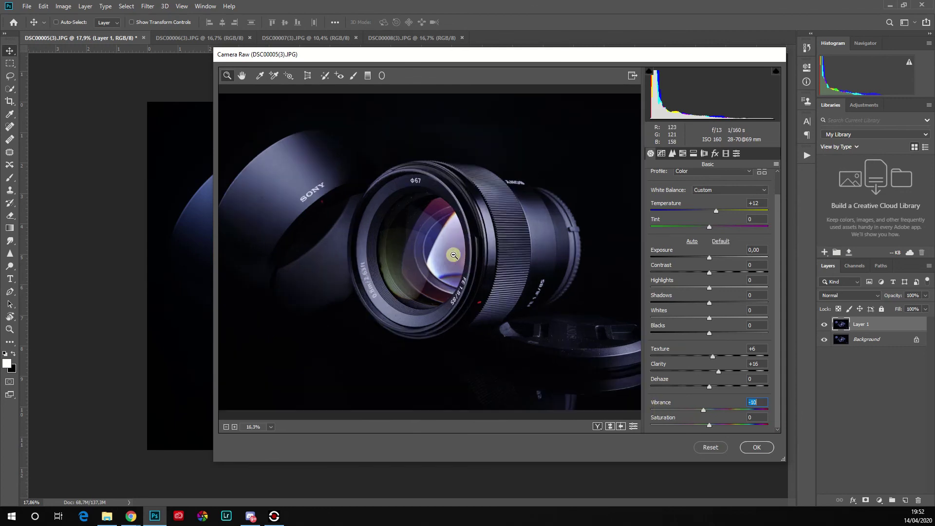
scroll(454, 255, "down", 3)
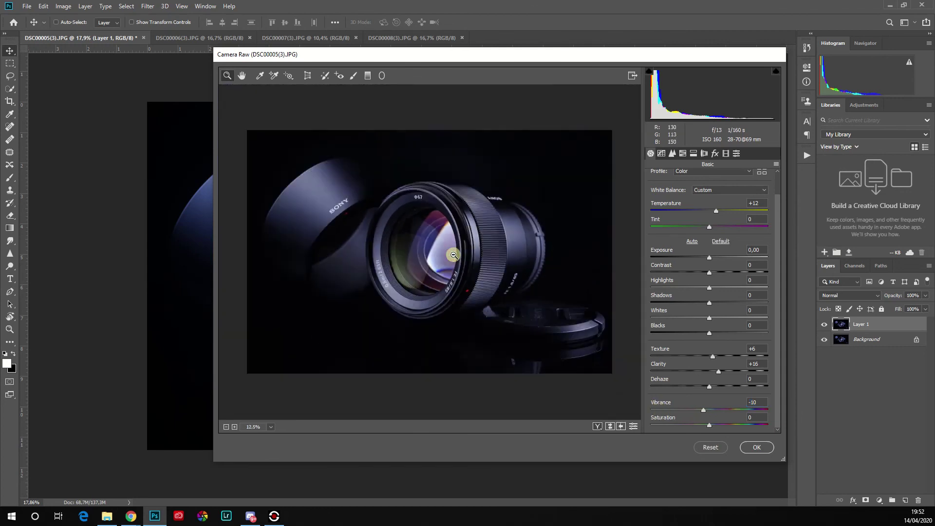
scroll(454, 271, "up", 3)
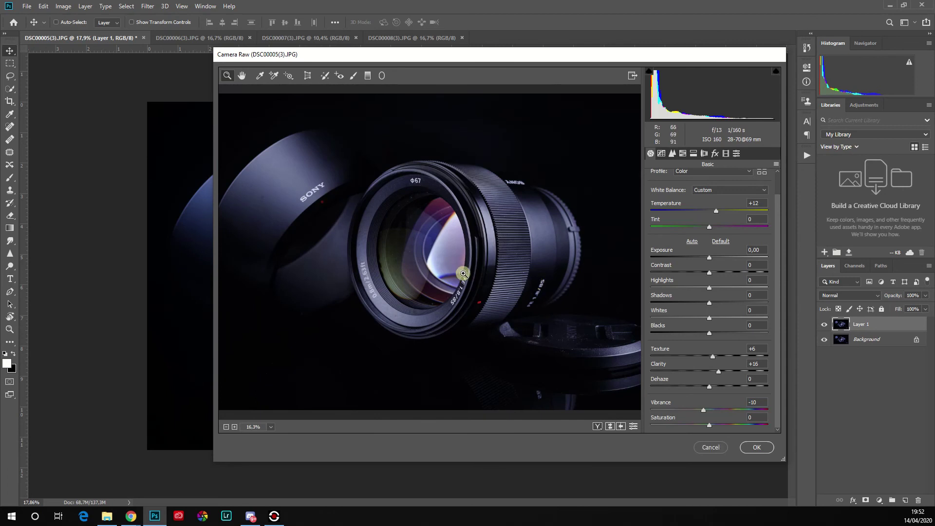
scroll(541, 326, "up", 3)
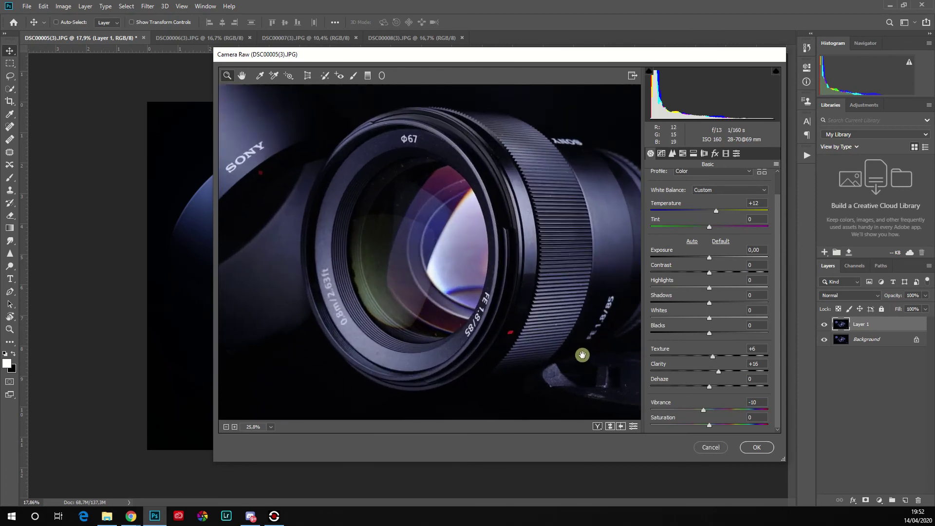
left_click_drag(580, 358, 437, 276)
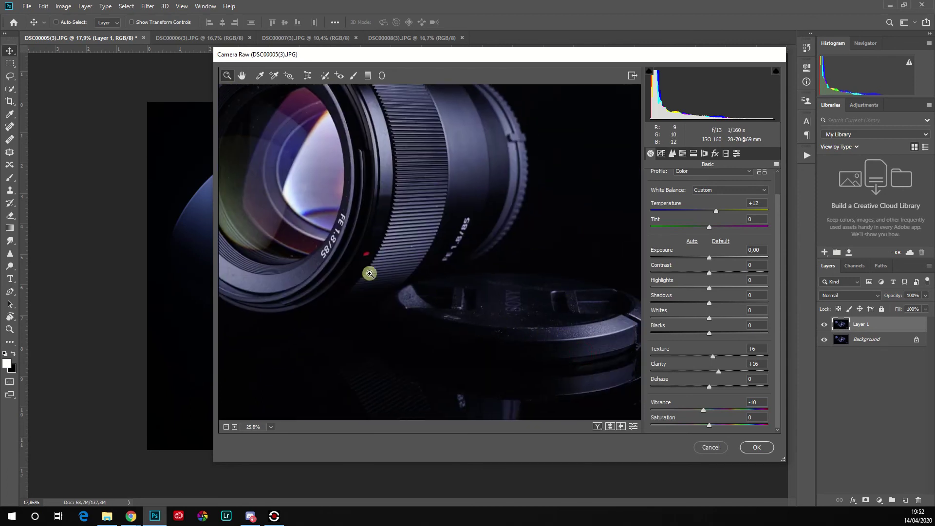
scroll(460, 325, "down", 3)
scroll(462, 326, "down", 1)
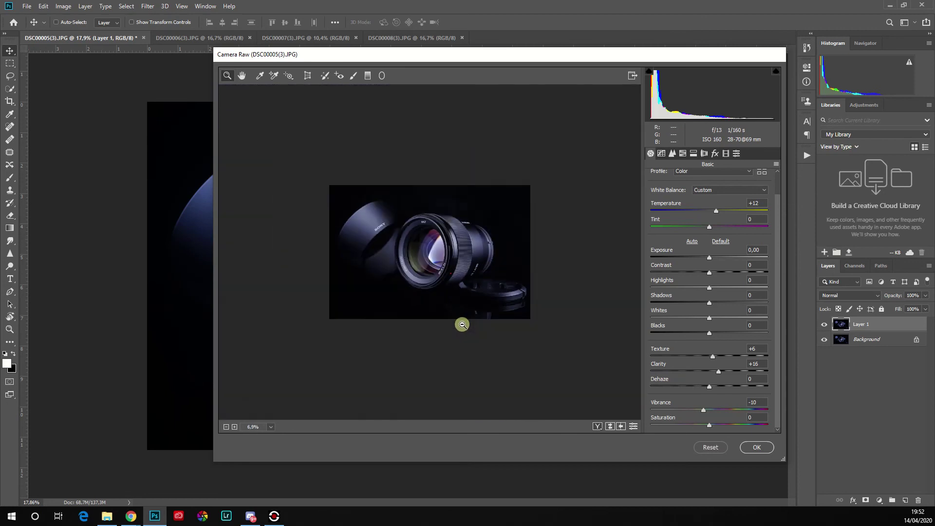
scroll(461, 322, "up", 4)
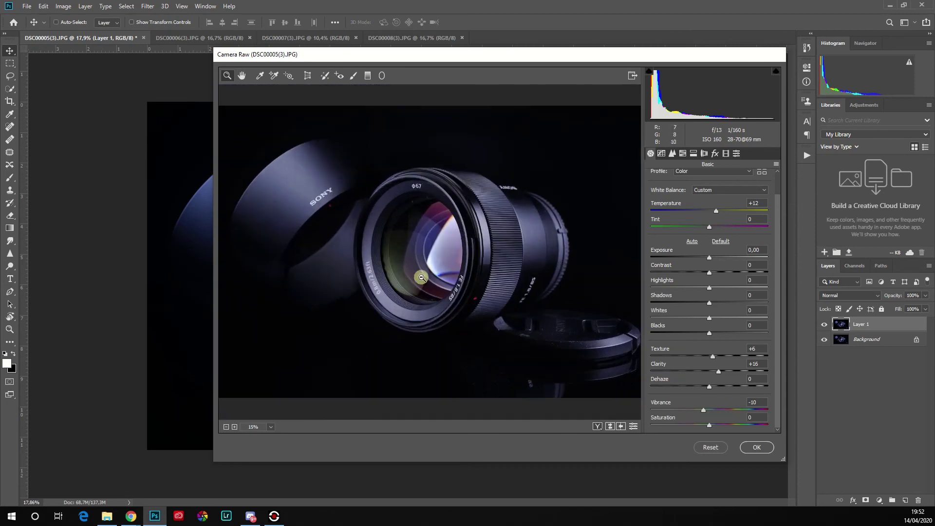
scroll(448, 282, "down", 1)
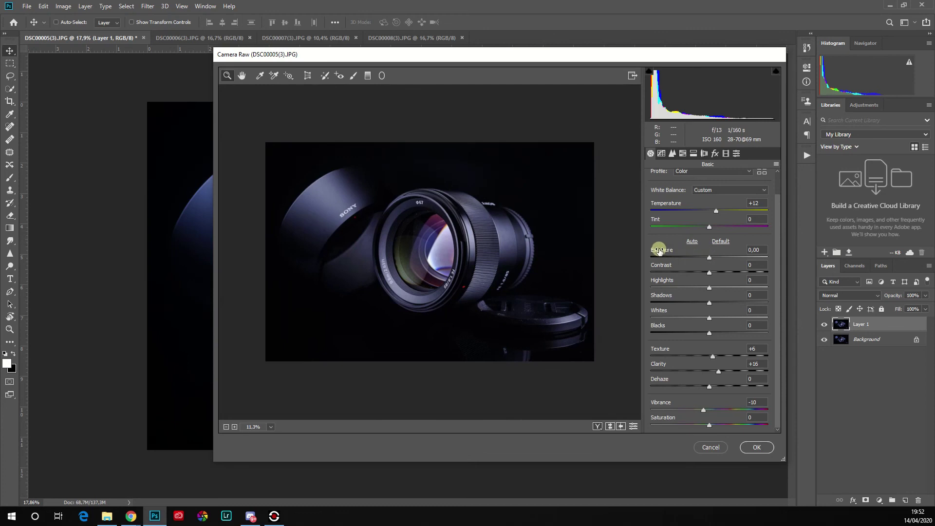
- Set Exposure to +0,35, Shadows to -11 and Highlights to -9, and apply the Camera Raw Filter
mouse_move(653, 253)
left_mouse_down()
mouse_move(682, 250)
mouse_move(659, 251)
mouse_move(666, 253)
left_mouse_up()
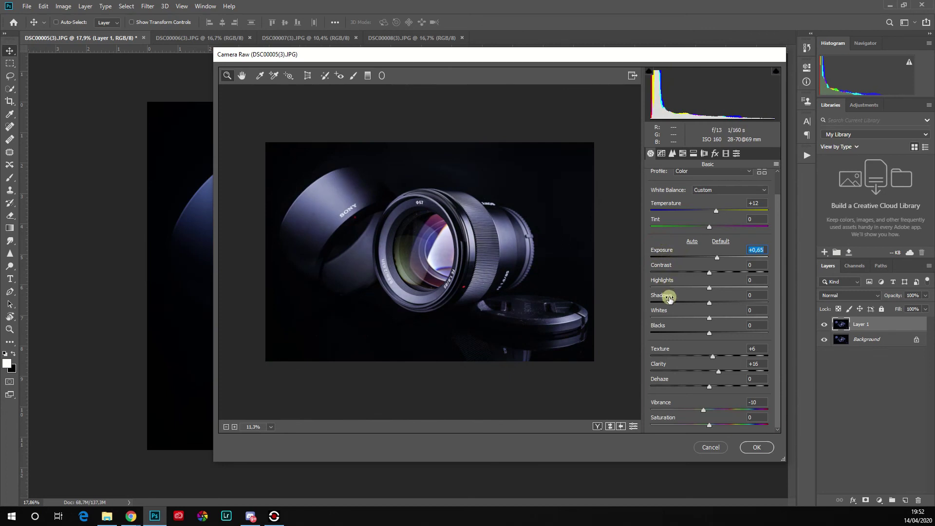
left_click_drag(668, 295, 663, 297)
left_click_drag(662, 249, 666, 278)
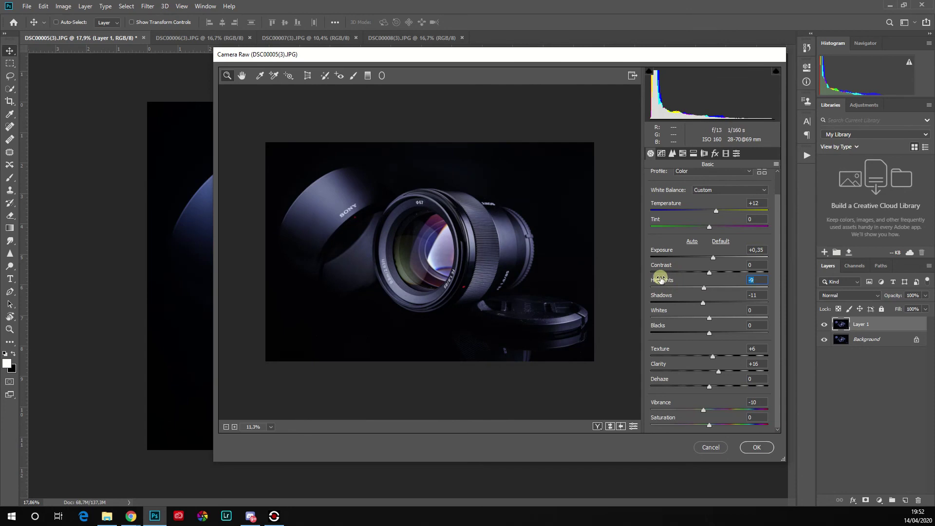
left_click(420, 256, "alt")
left_click(760, 447)
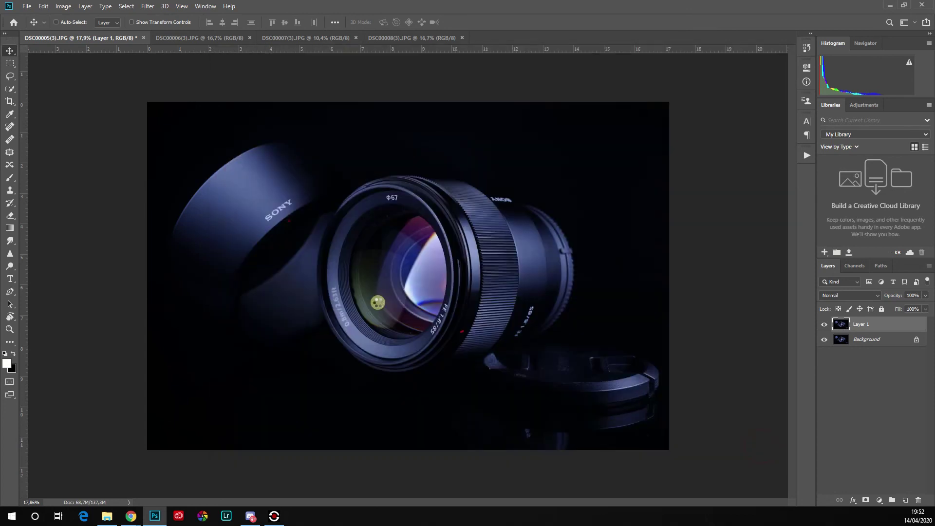
- Compare the image with and without the Camera Raw adjustments by toggling Layer 1's visibility repeatedly
left_click(825, 324)
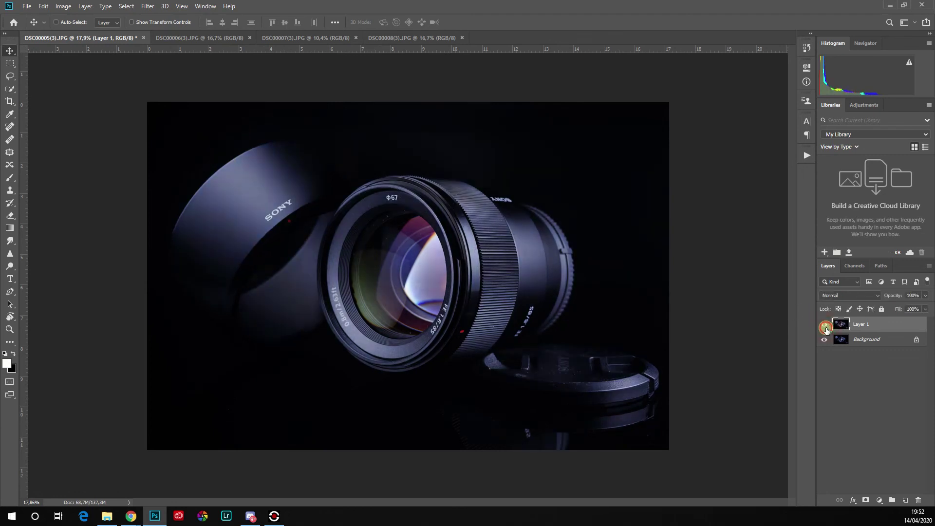
left_click(825, 325)
left_click(824, 325)
left_click(825, 325)
left_click(825, 325)
left_click(825, 325)
left_click(824, 324)
left_click(824, 325)
- Adjust the opacity of Layer 1 and flatten the image into a single Background layer
left_click_drag(896, 295, 885, 295)
right_click(868, 340)
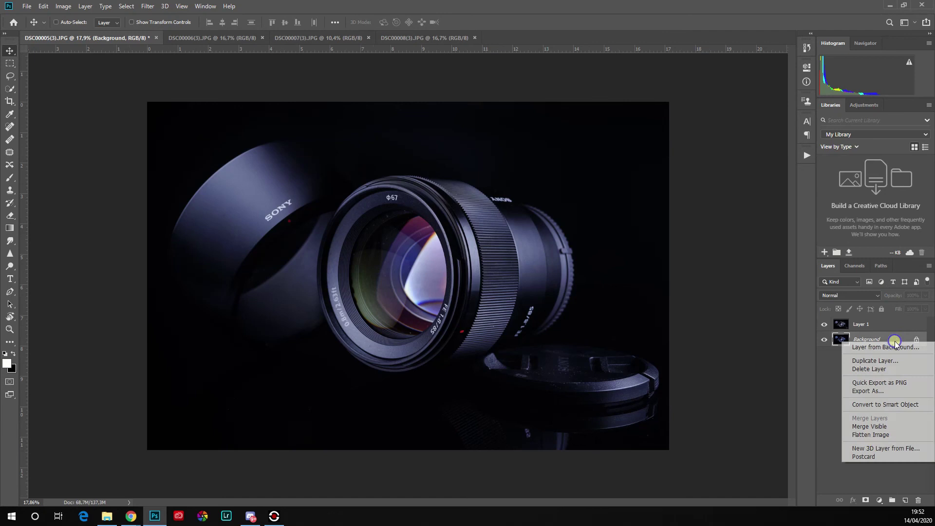
left_click(872, 438)
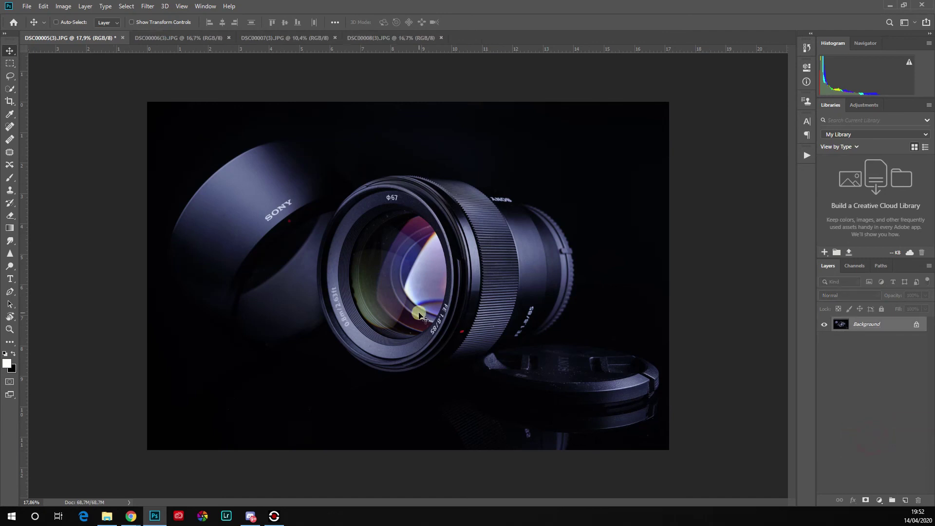